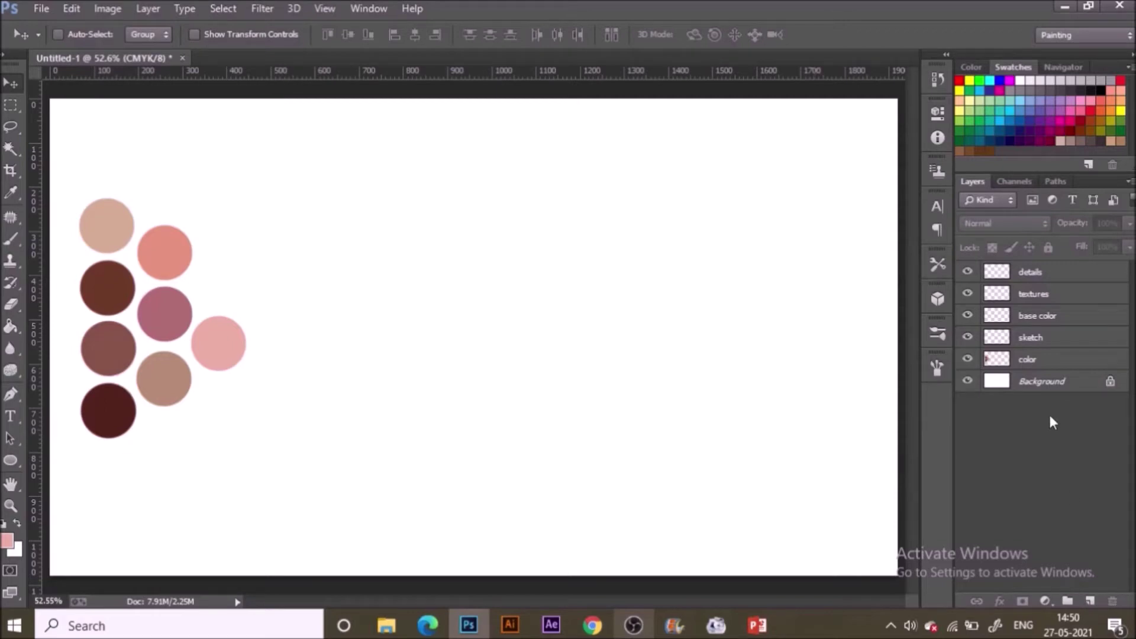
On the sketch layer, set up a pointed bristle brush at 5 px with black as the foreground colour
left_click(1054, 340)
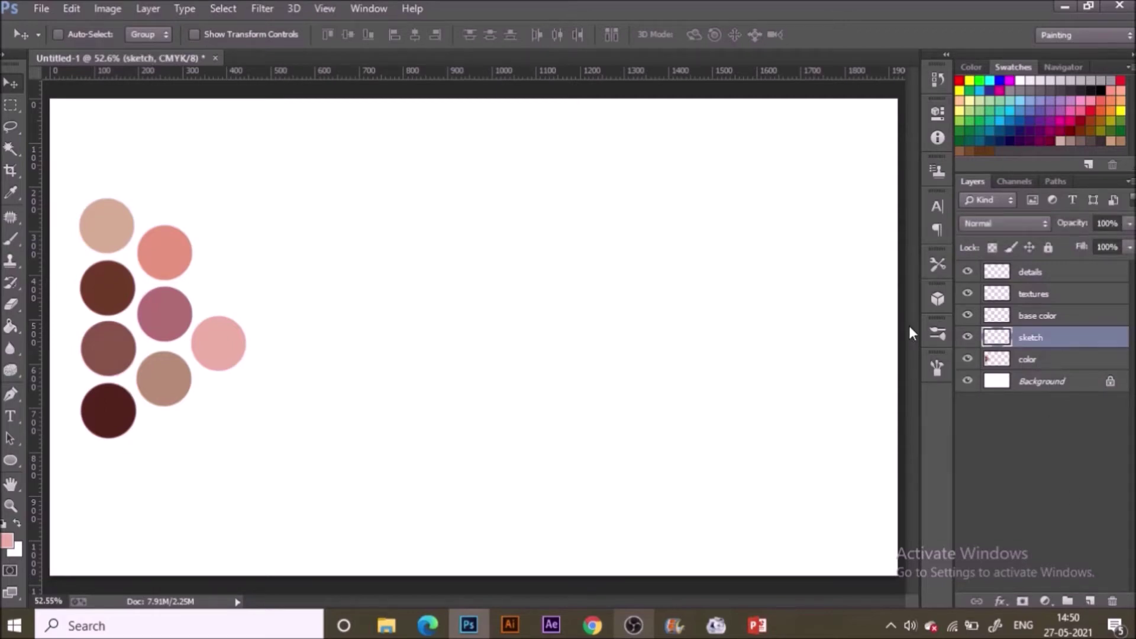
key("b")
left_click(937, 332)
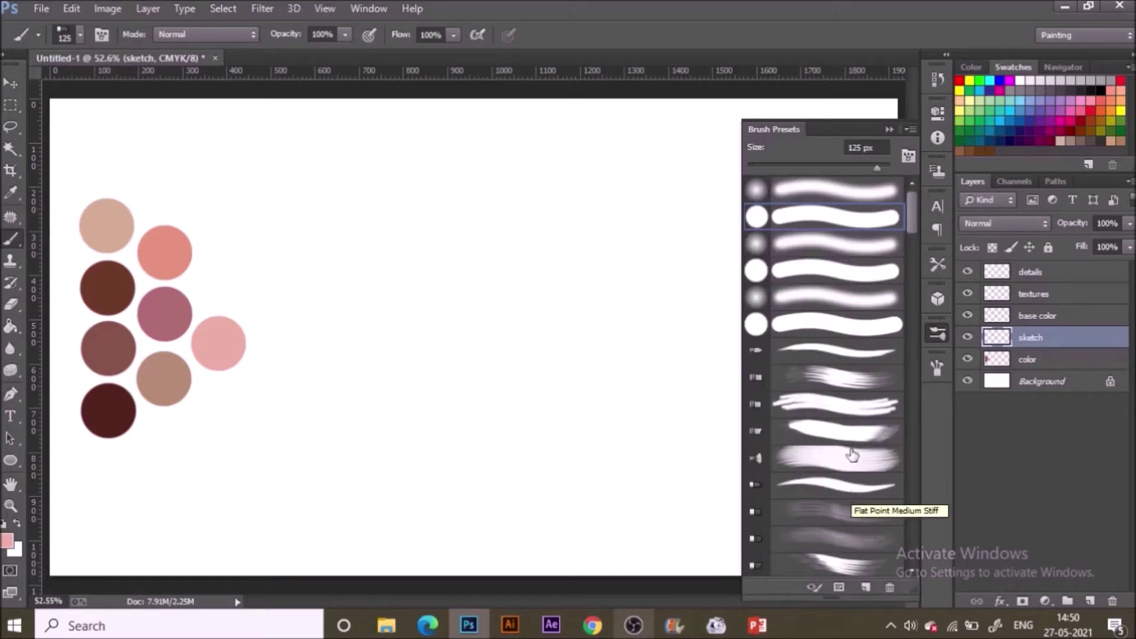
left_click(852, 362)
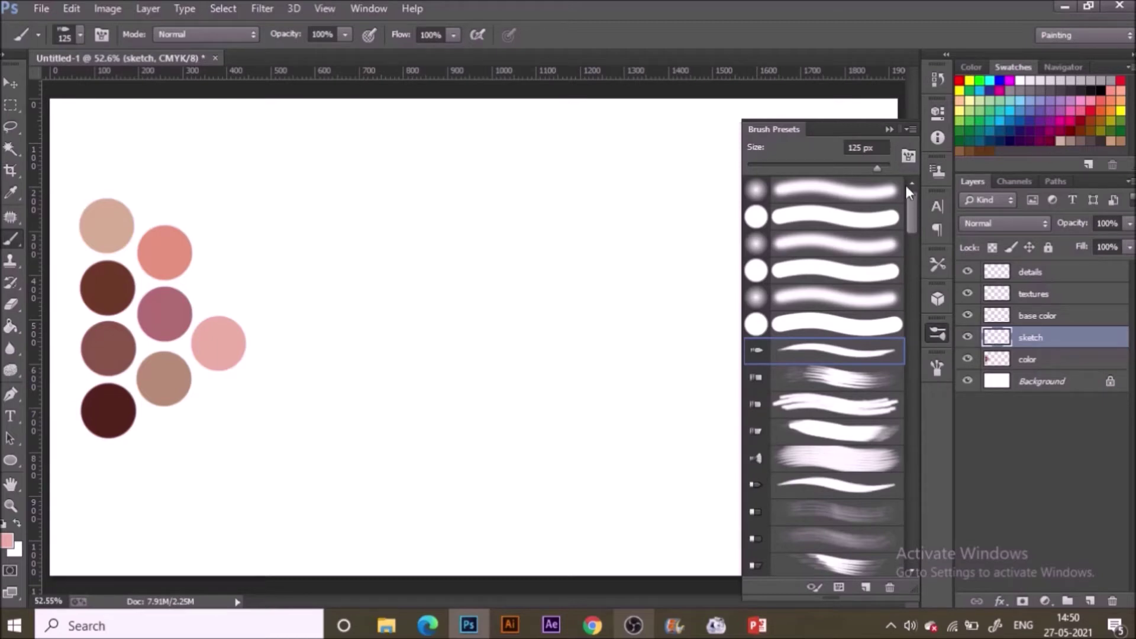
left_click(890, 129)
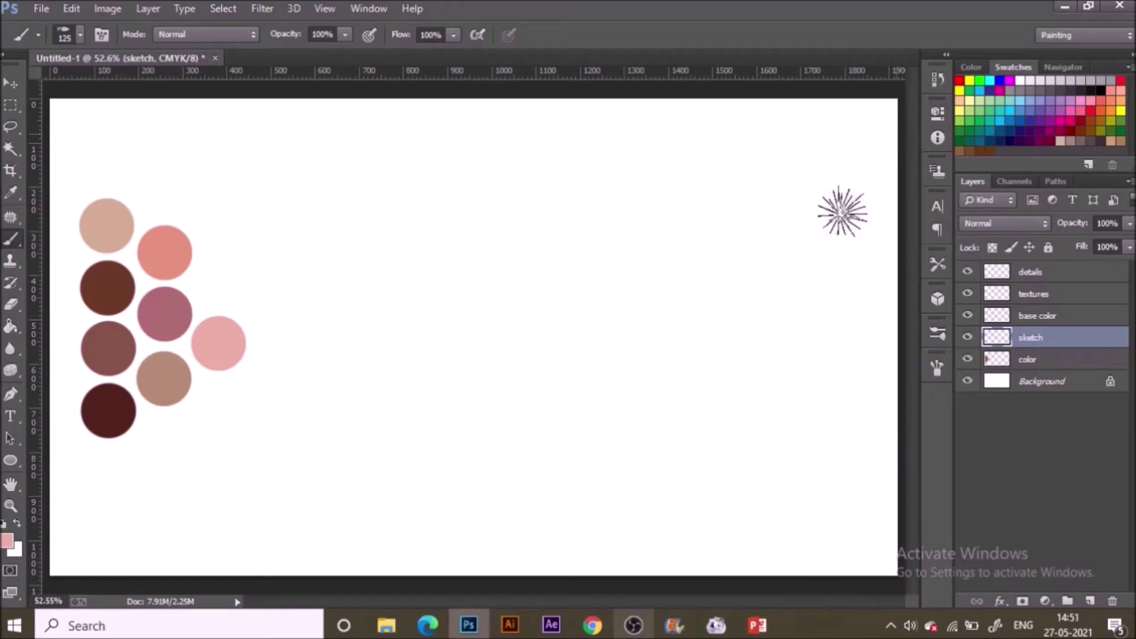
key("bracketleft")
key("bracketleft")
key("bracketleft")
key("bracketleft")
key("bracketleft")
key("bracketleft")
key("bracketleft")
key("bracketleft")
key("bracketleft")
key("bracketleft")
key("bracketleft")
key("bracketleft")
key("bracketleft")
key("bracketleft")
key("bracketleft")
key("bracketleft")
key("bracketleft")
key("bracketleft")
key("bracketleft")
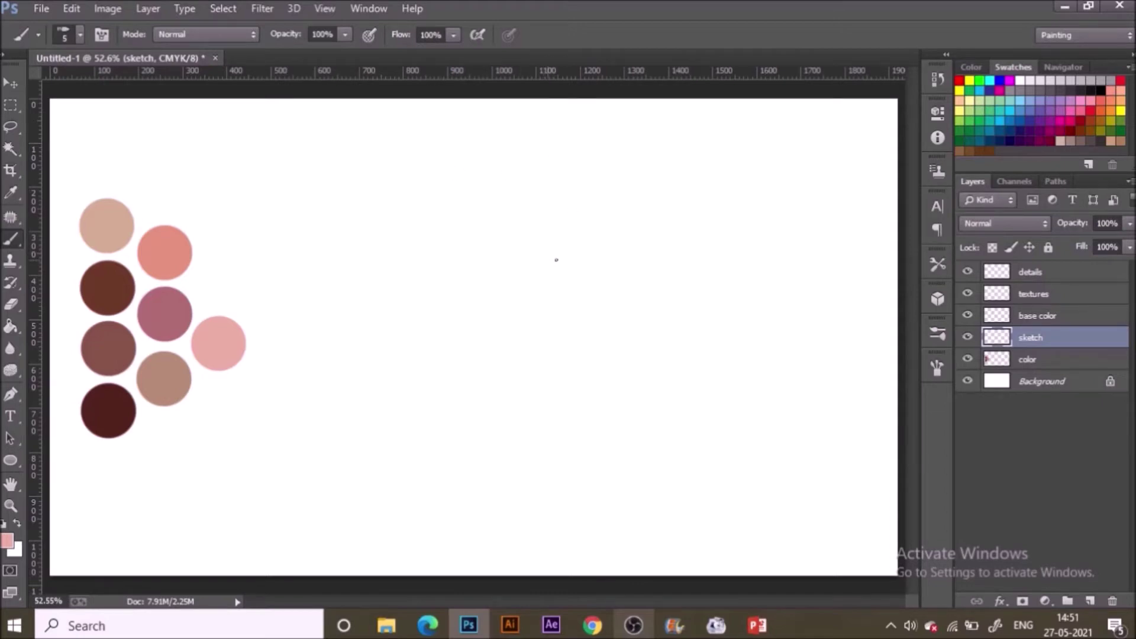
left_click_drag(544, 259, 665, 249)
key("ctrl+z")
left_click(5, 523)
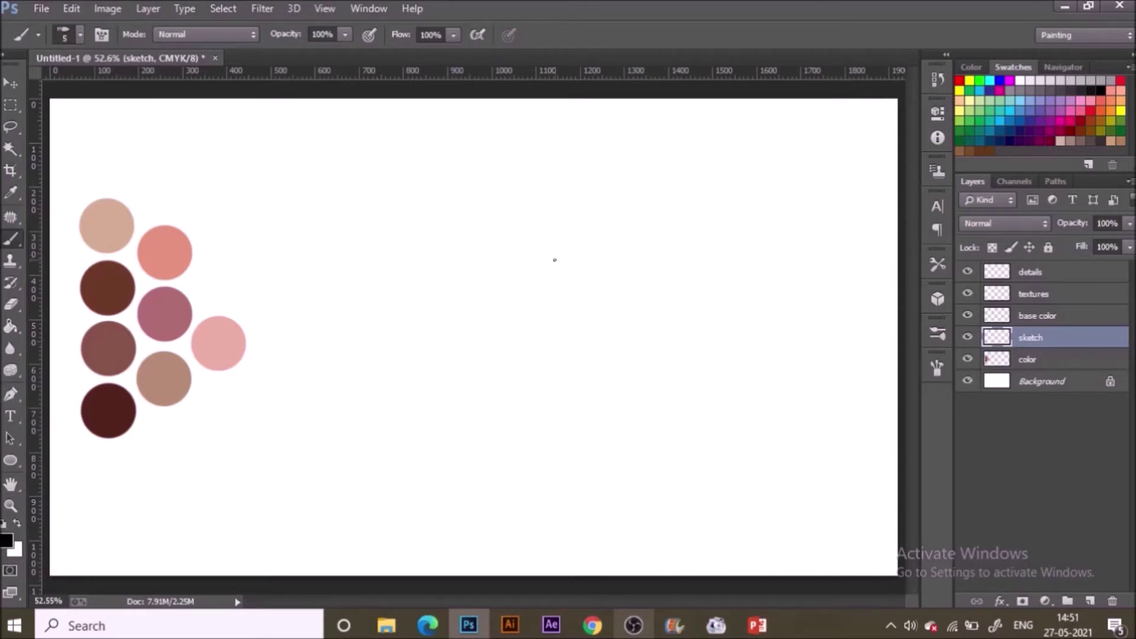
Sketch the black outline of a cake slice with a rounded back, plus two lines dividing its front face into three bands
mouse_move(549, 263)
left_mouse_down()
mouse_move(713, 306)
mouse_move(736, 335)
mouse_move(746, 421)
left_mouse_up()
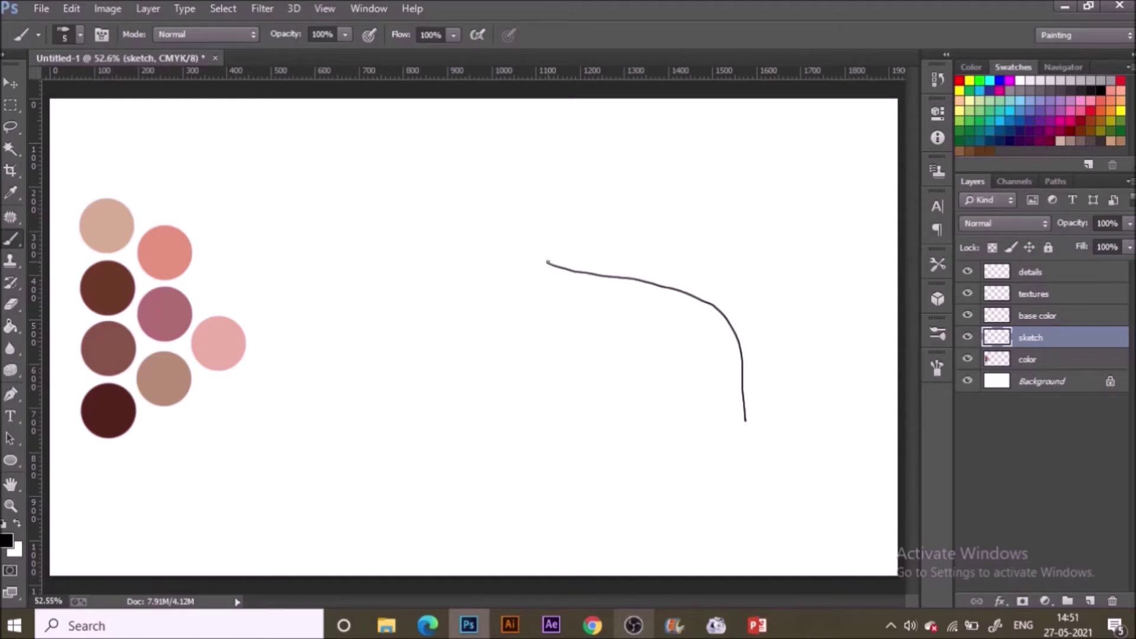
mouse_move(548, 263)
left_mouse_down()
mouse_move(680, 264)
mouse_move(802, 289)
mouse_move(824, 307)
mouse_move(829, 436)
left_mouse_up()
left_click_drag(744, 419, 750, 468)
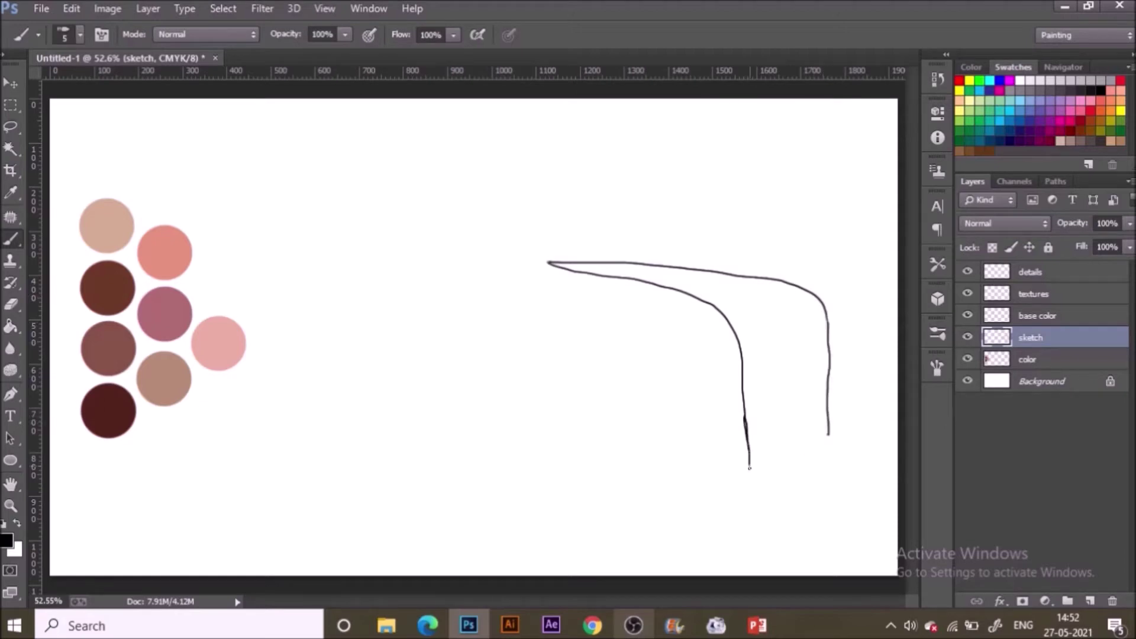
key("ctrl+z")
mouse_move(744, 419)
left_mouse_down()
mouse_move(746, 469)
mouse_move(830, 433)
left_mouse_up()
mouse_move(548, 263)
left_mouse_down()
mouse_move(554, 395)
mouse_move(690, 467)
mouse_move(745, 471)
left_mouse_up()
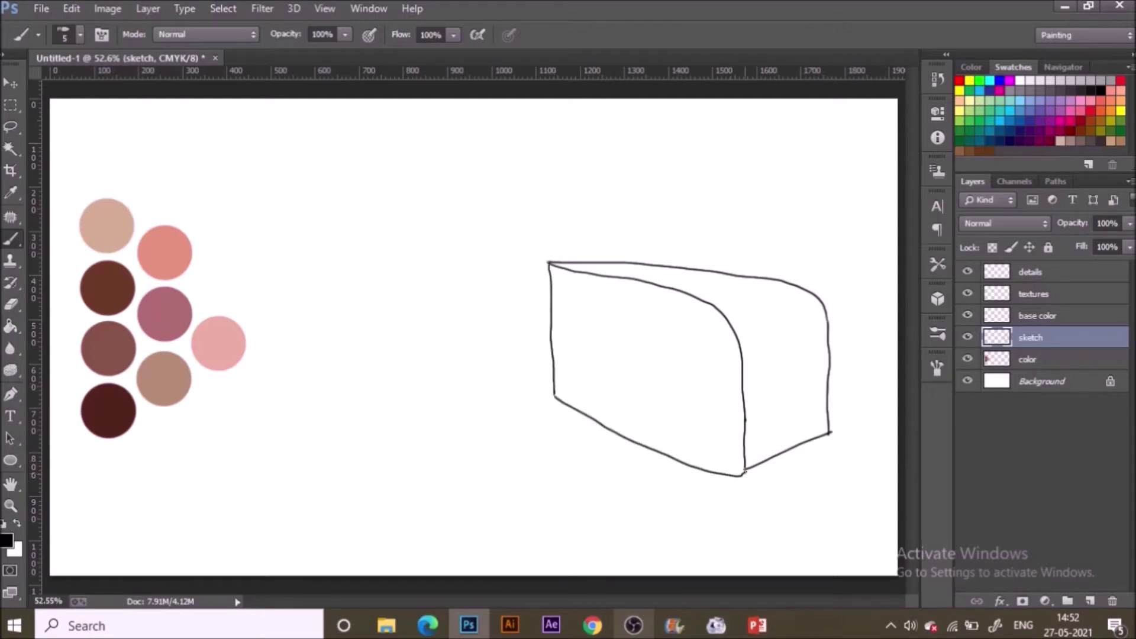
key("ctrl+z")
left_click_drag(554, 395, 745, 471)
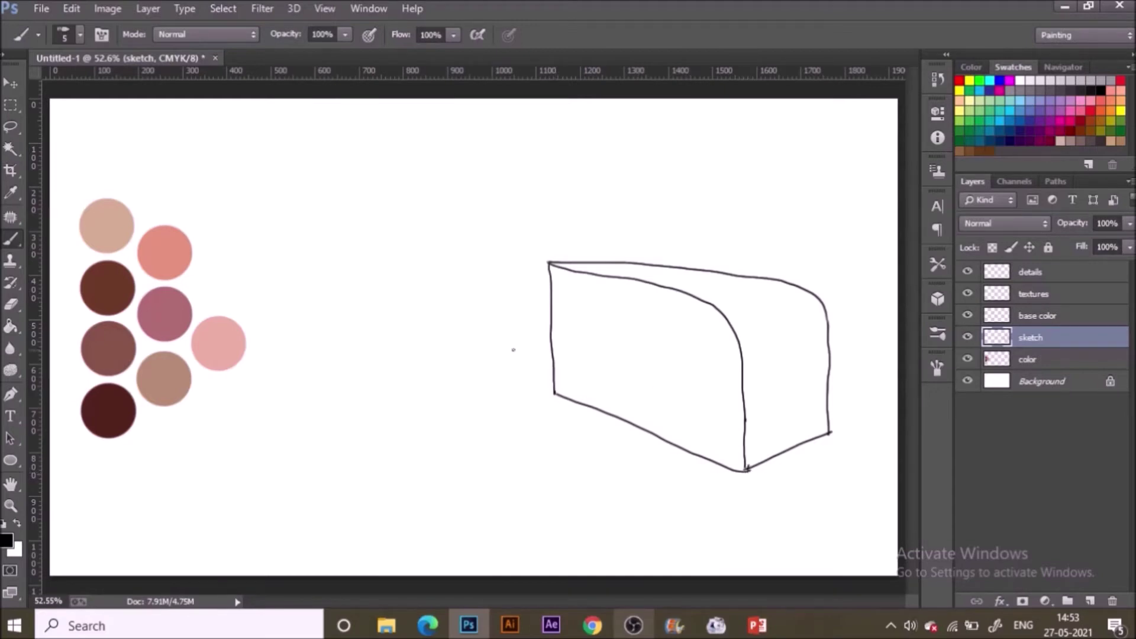
left_click_drag(554, 354, 744, 424)
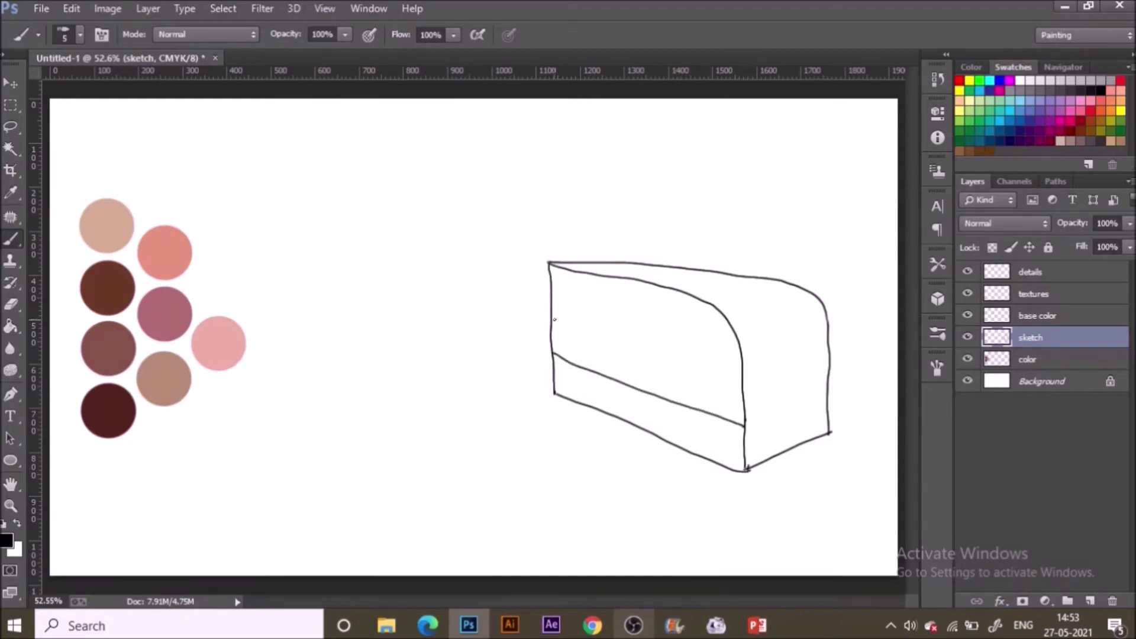
left_click_drag(554, 319, 743, 382)
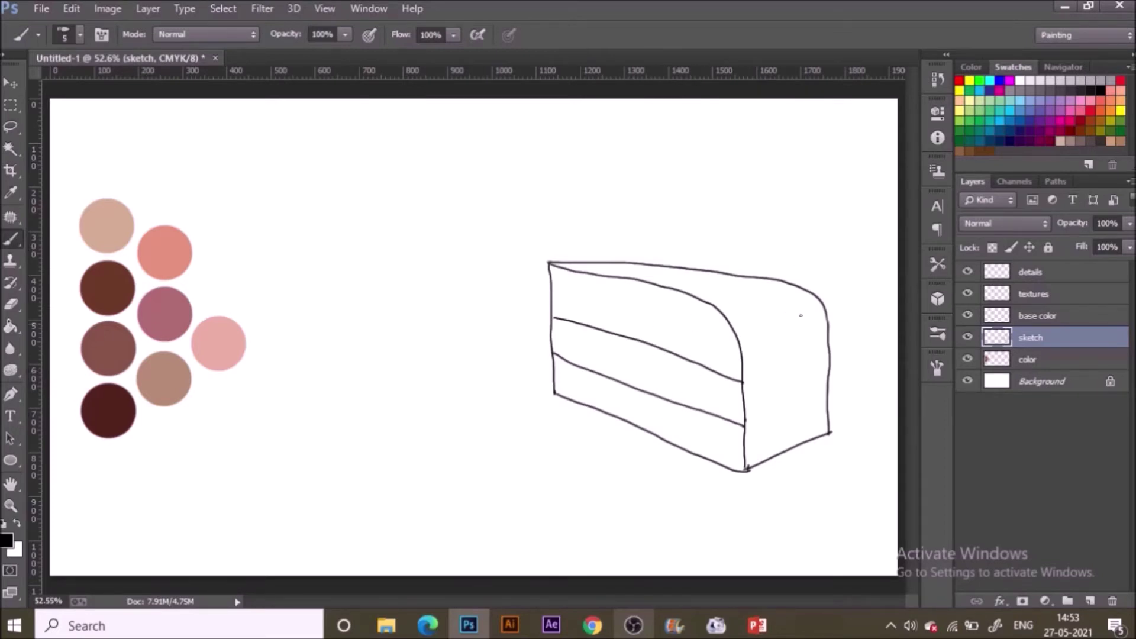
Magic-wand the slice's top and outer side from the sketch layer, and expand the selection by 2 pixels on the base color layer
left_click(1034, 316)
key("w")
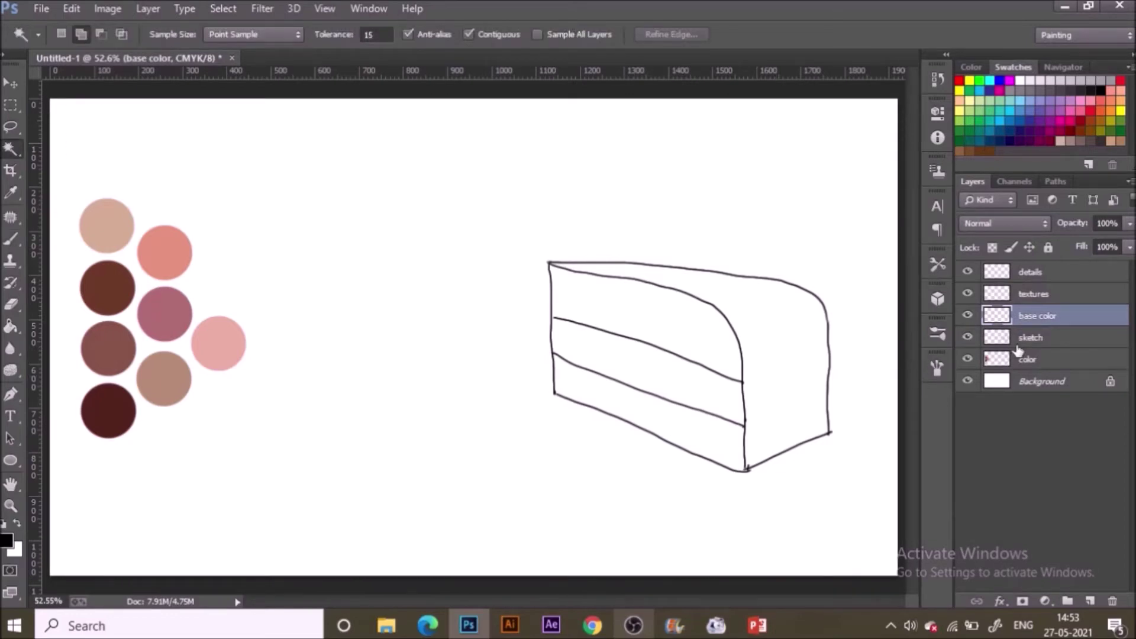
left_click(1033, 342)
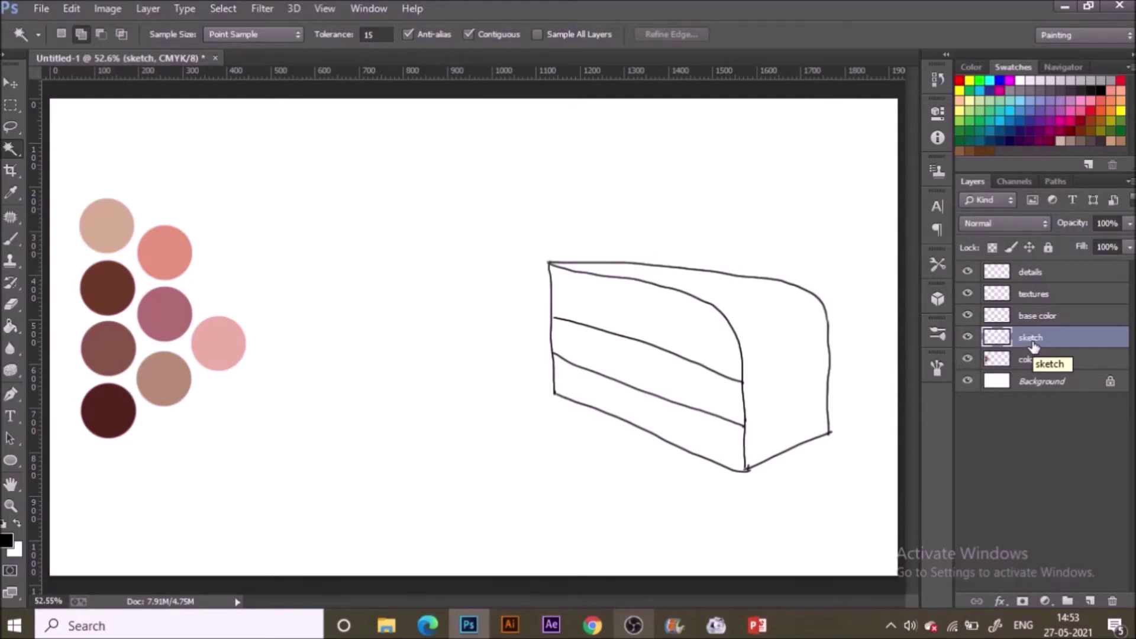
left_click(815, 355)
key("alt+bracketright")
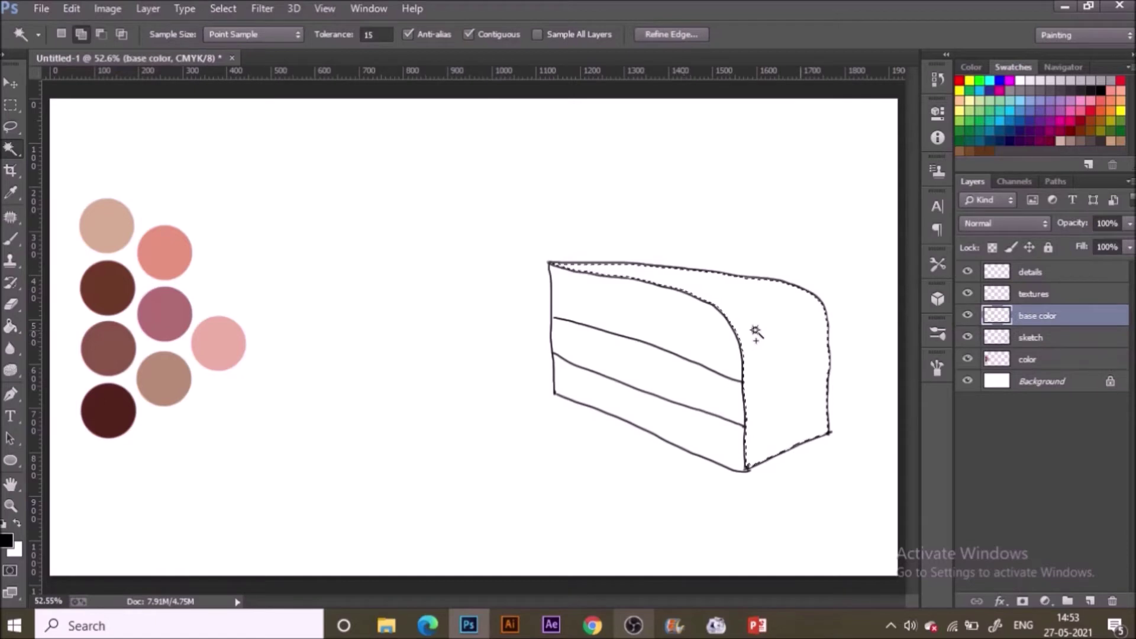
left_click(224, 7)
mouse_move(326, 210)
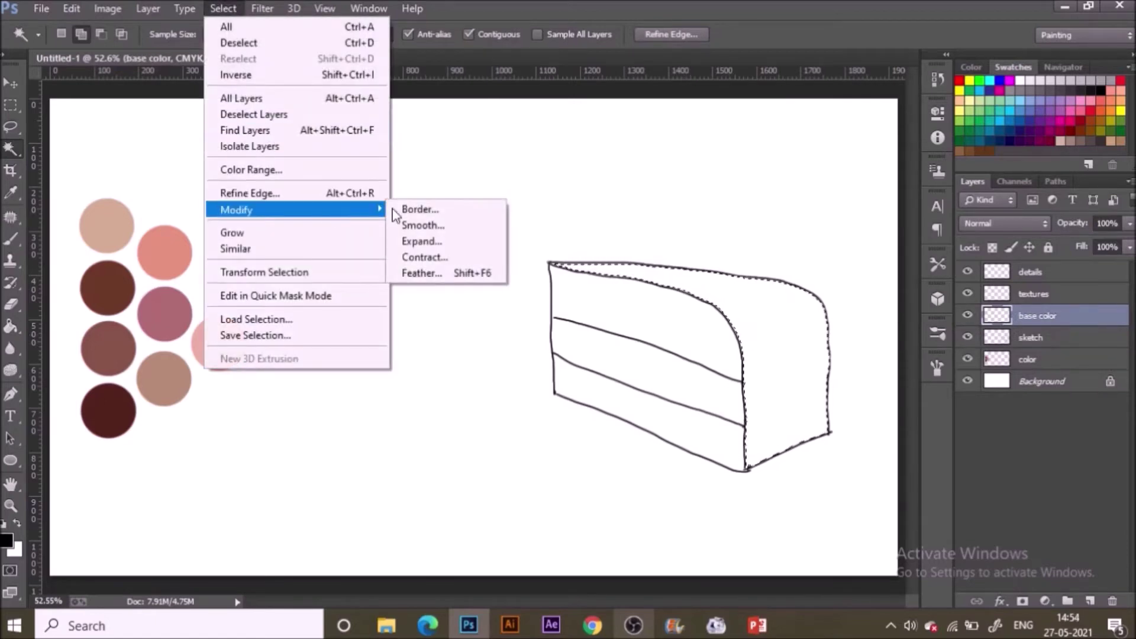
left_click(439, 242)
type("2")
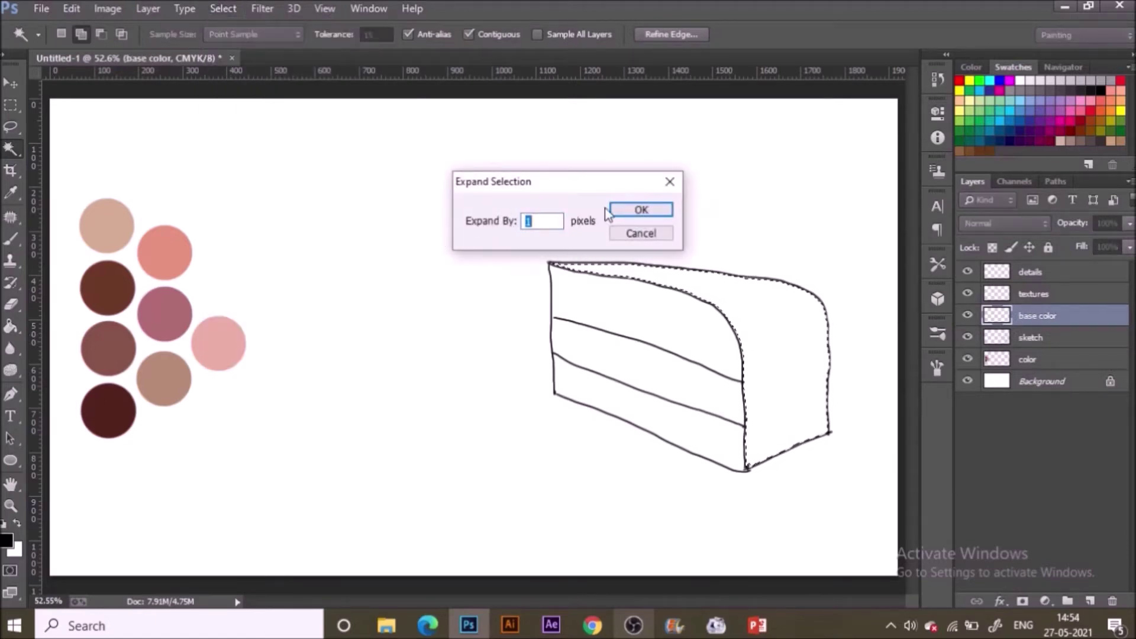
left_click(618, 211)
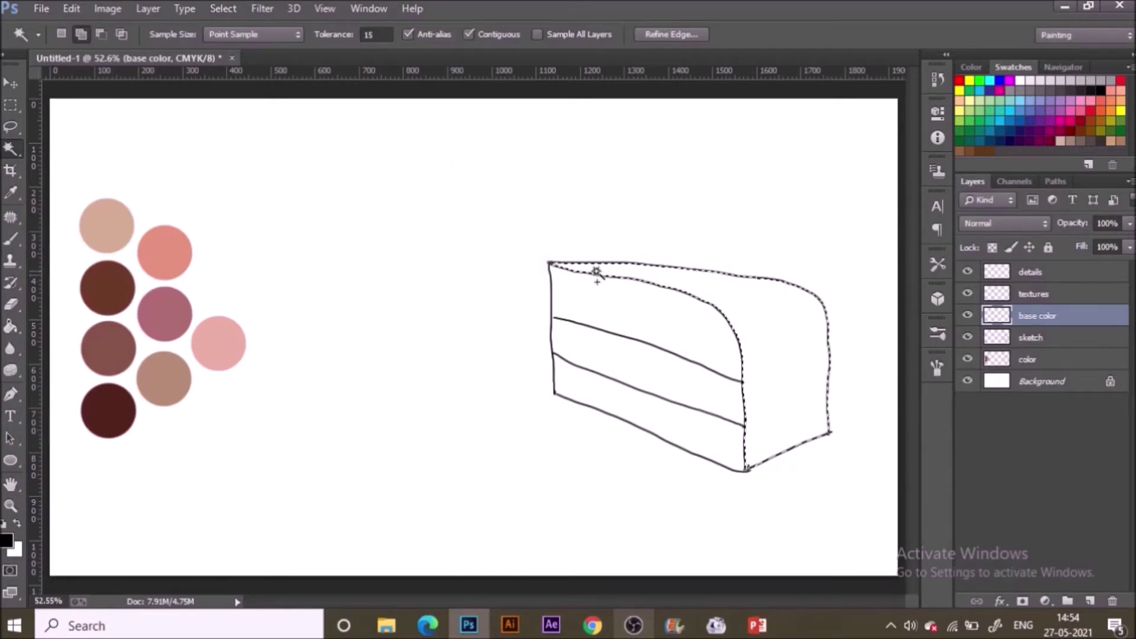
Fill the selected top and outer side with the reddish brown sampled from the colour palette circles
key("i")
left_click(125, 355)
key("b")
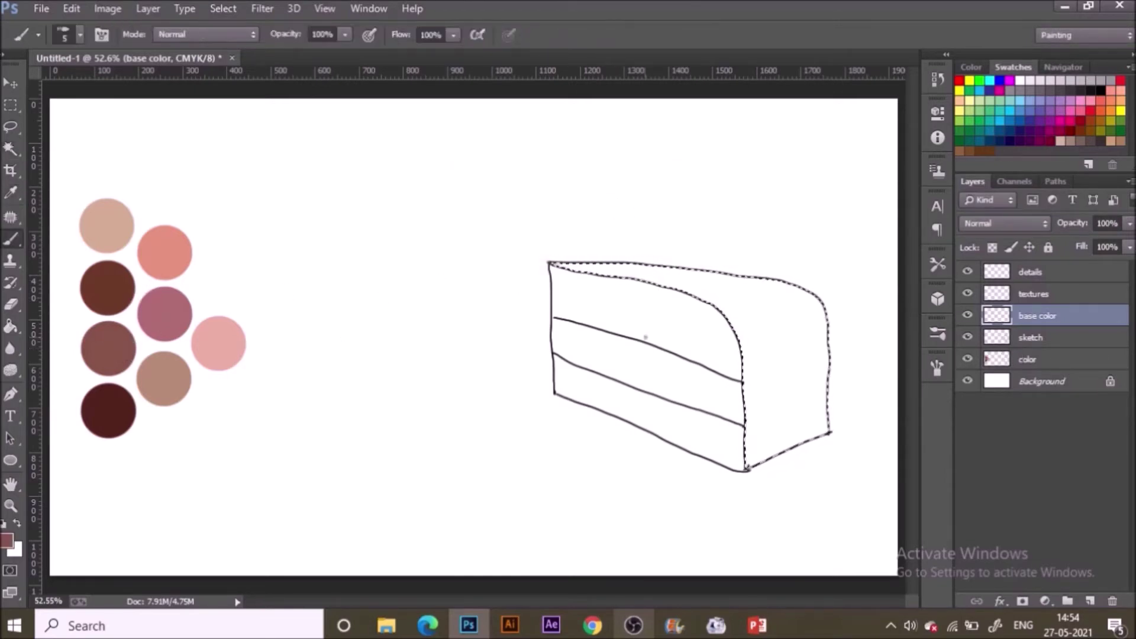
key("g")
left_click(738, 312)
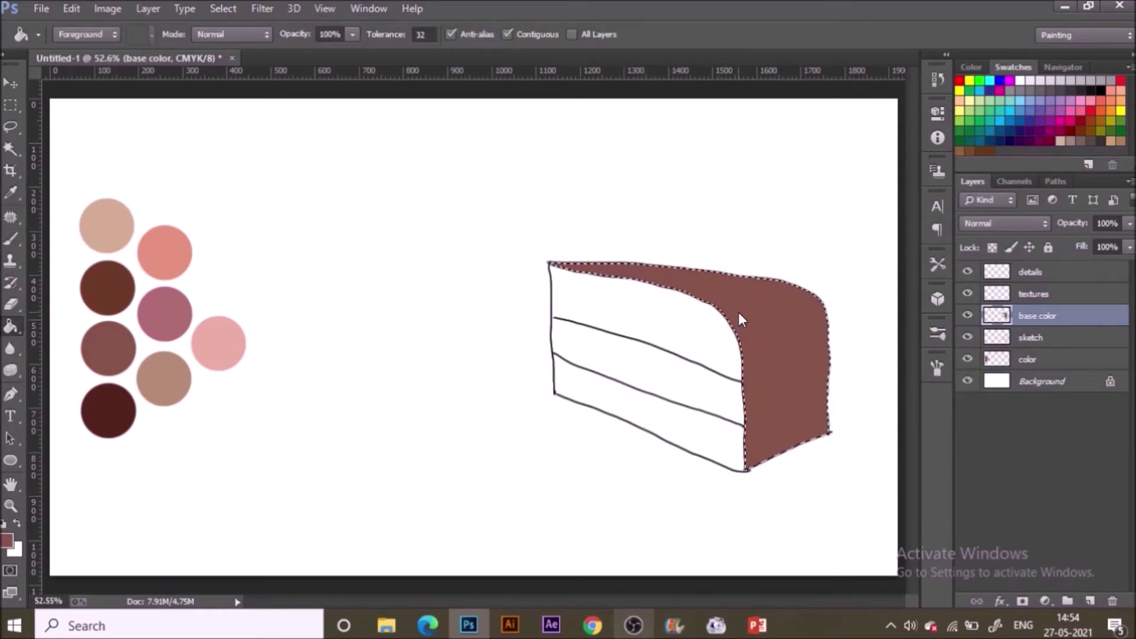
On the sketch layer, close the gap between the upper dividing line and the front face's edge with the black brush
left_click(1041, 346)
key("w")
left_click(641, 325)
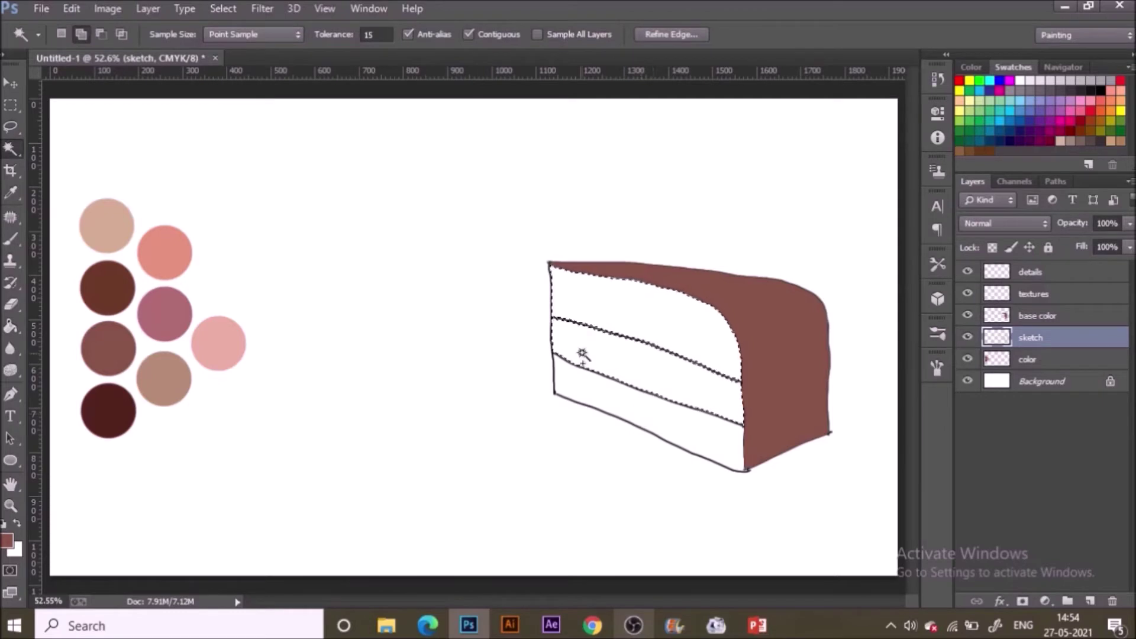
key("ctrl+d")
key("d")
key("b")
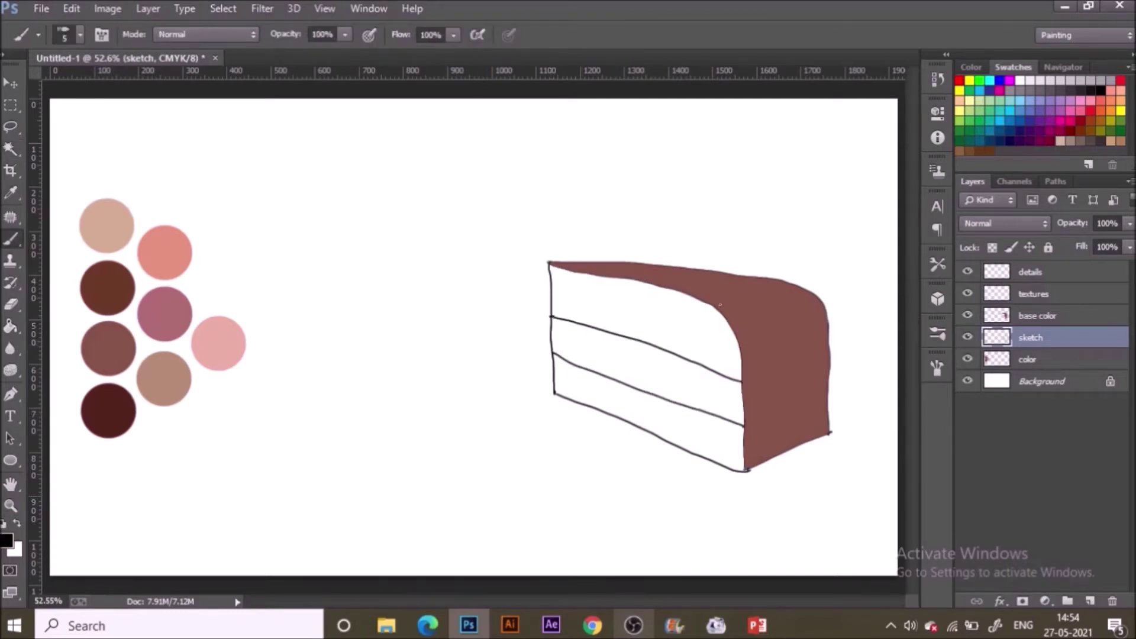
Magic-wand the upper band of the cake's front face and expand the selection by 2 pixels
key("w")
left_click(698, 301)
left_click(223, 8)
mouse_move(296, 210)
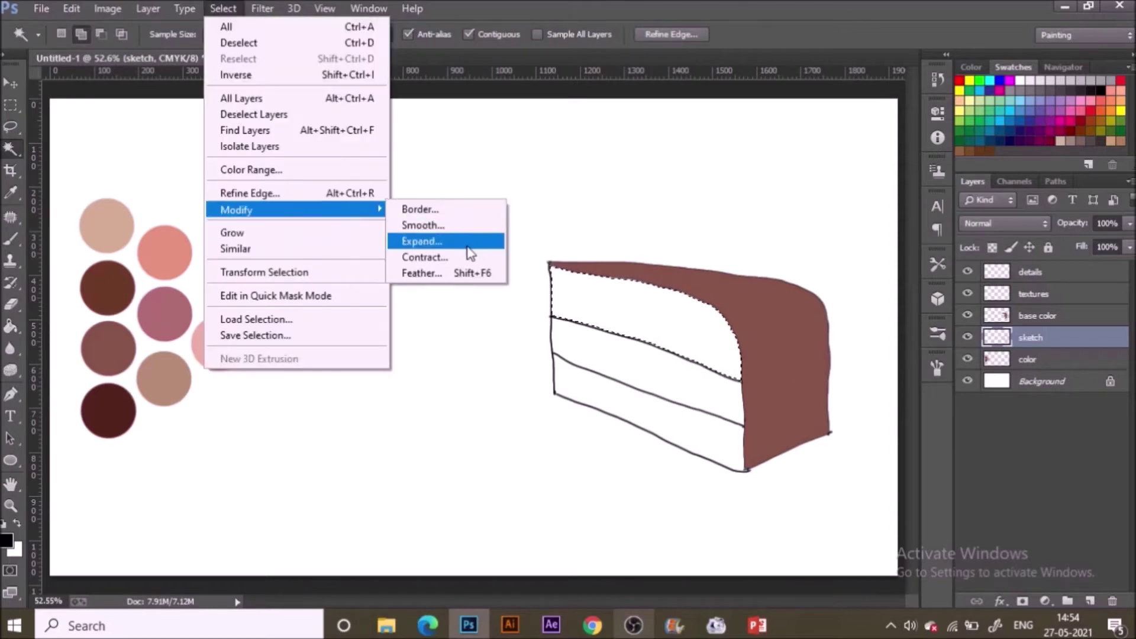
left_click(468, 246)
key("Return")
Fill the upper band with the light beige palette colour on the base color layer and deselect
left_click(1038, 315)
key("b")
left_click(126, 214, "alt")
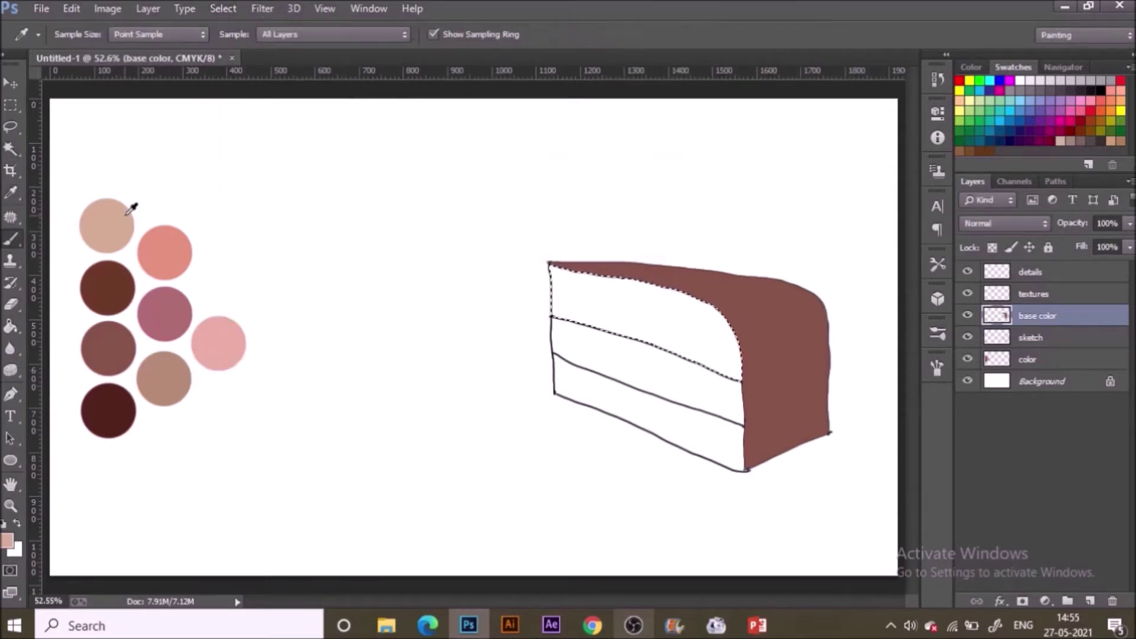
key("g")
left_click(654, 323)
key("ctrl+d")
Magic-wand the lowest band of the front face on the sketch layer and expand the selection by 2 pixels
key("w")
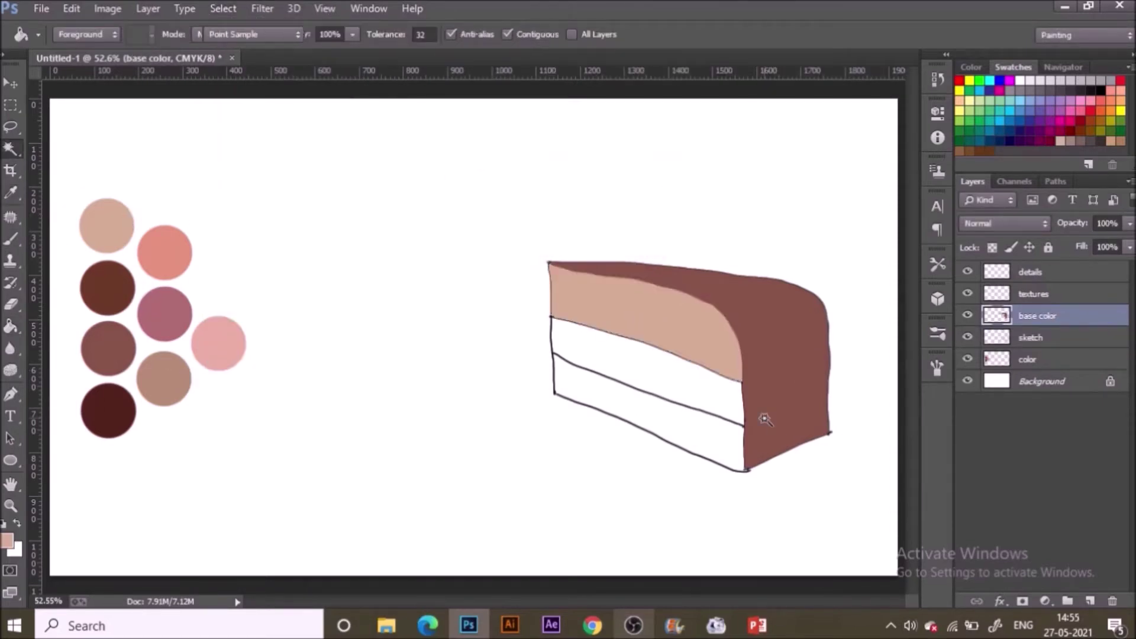
left_click(1056, 339)
left_click(676, 418)
left_click(262, 8)
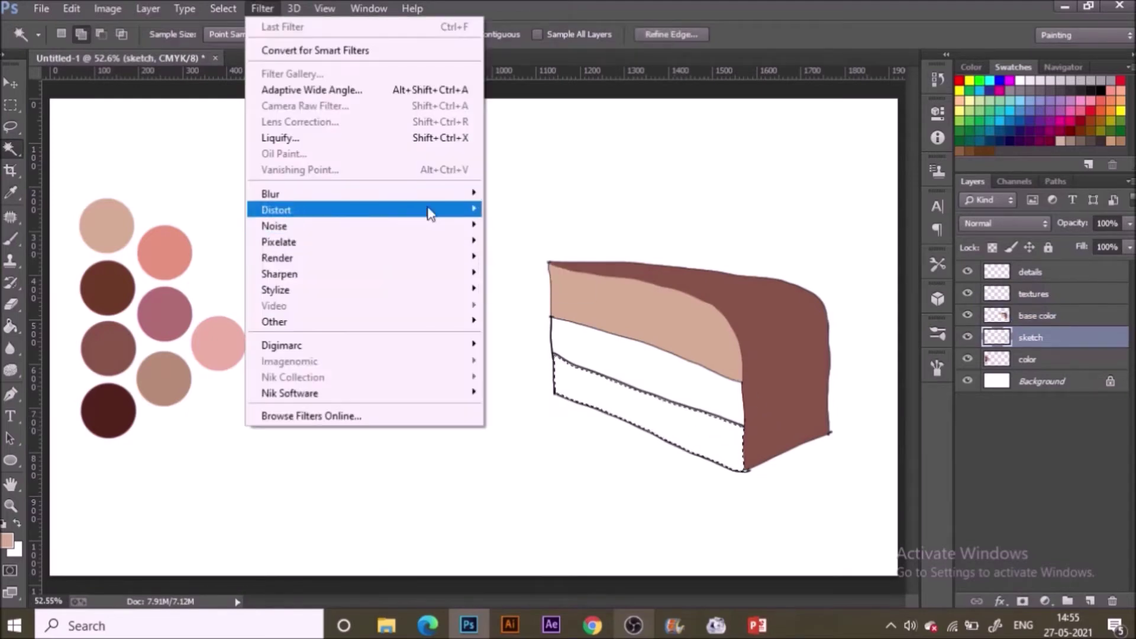
mouse_move(223, 9)
mouse_move(255, 213)
left_click(469, 241)
left_click(646, 210)
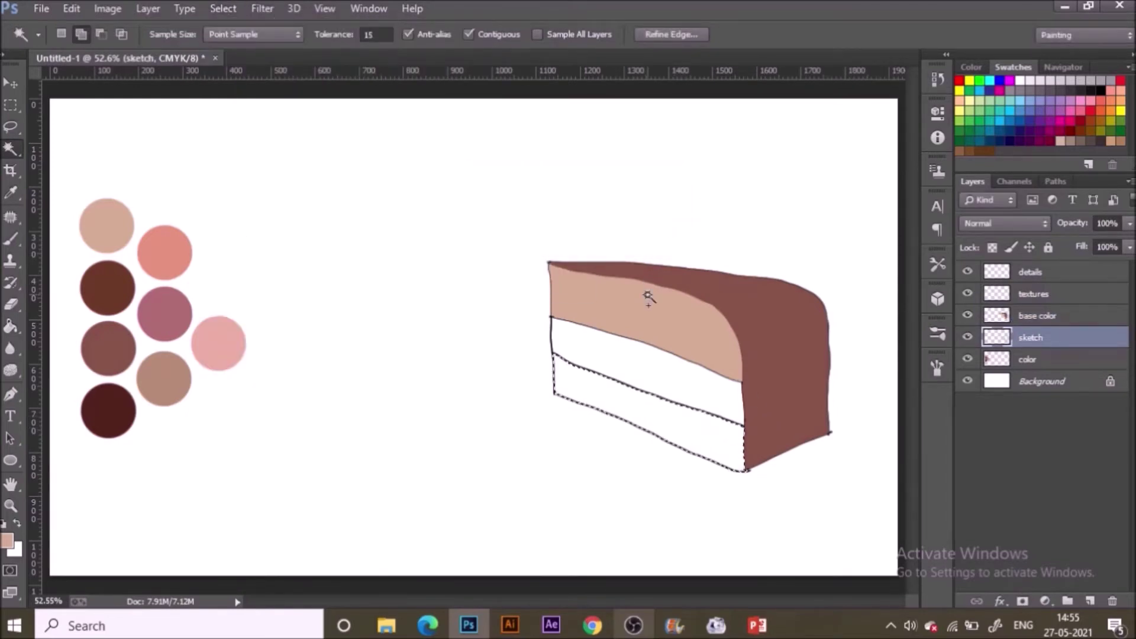
Fill the lowest band with the light beige palette colour on the base color layer and deselect
key("i")
left_click(127, 223)
key("g")
left_click(707, 439)
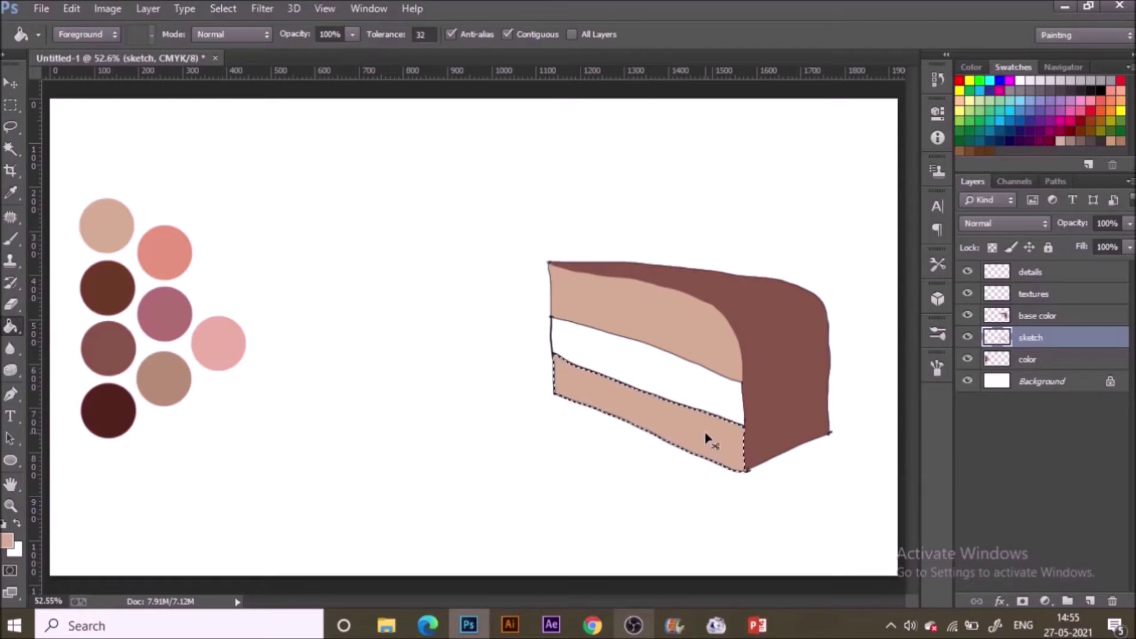
key("ctrl+z")
key("alt+bracketright")
left_click(649, 416)
key("ctrl+d")
Magic-wand the middle band of the front face on the sketch layer and expand the selection by 2 pixels
key("w")
key("alt+bracketleft")
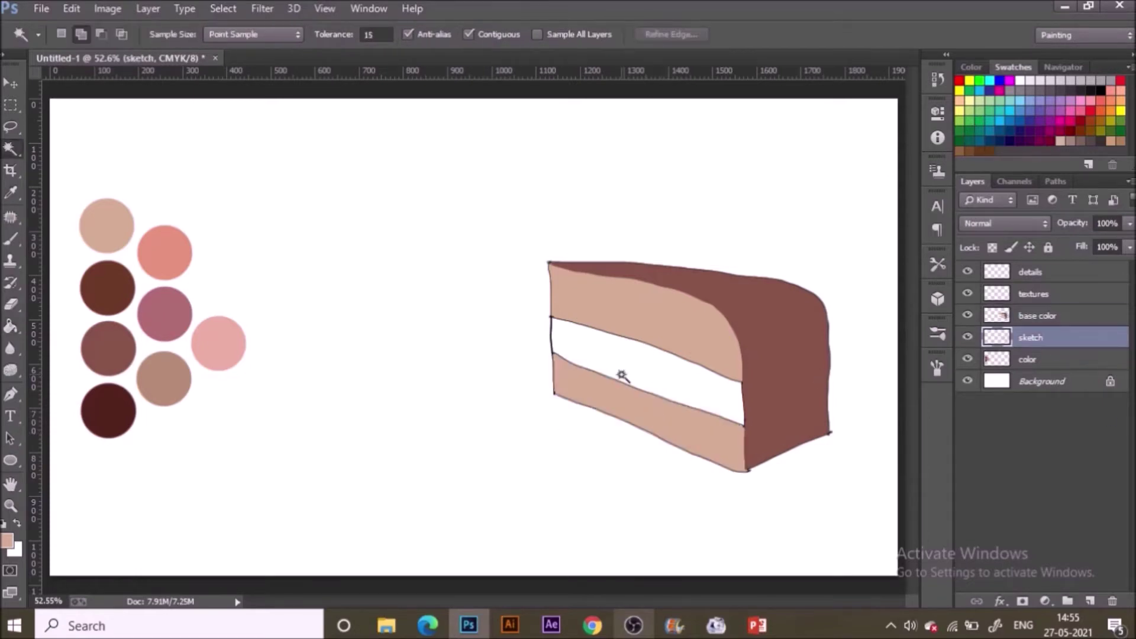
left_click(621, 375)
left_click(223, 8)
left_click(251, 191)
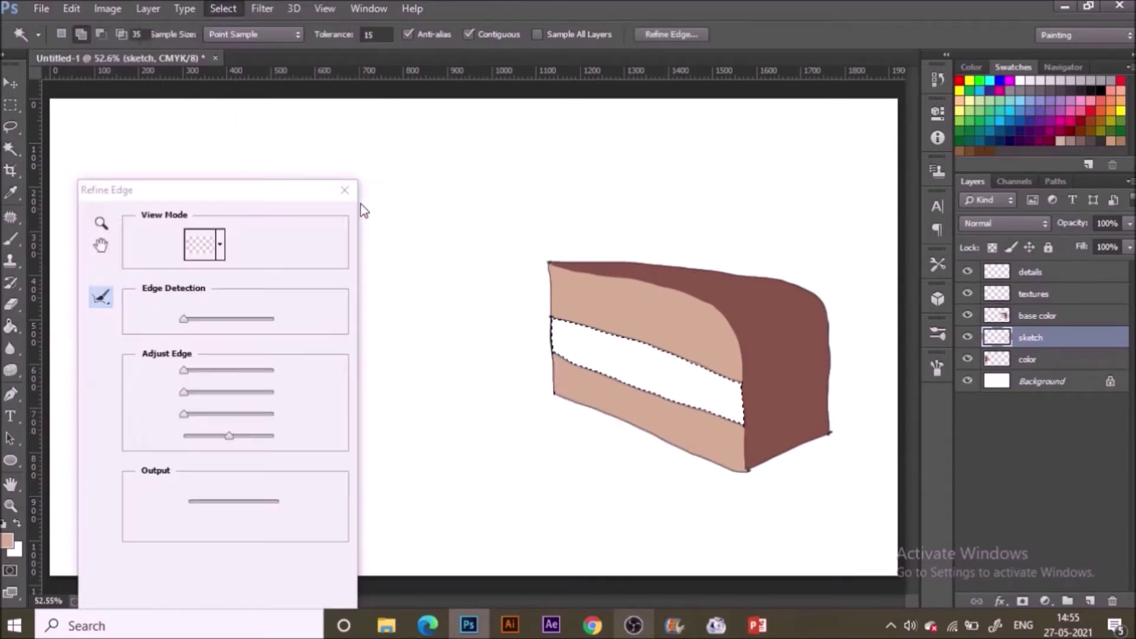
key("Escape")
left_click(223, 8)
mouse_move(296, 205)
left_click(431, 241)
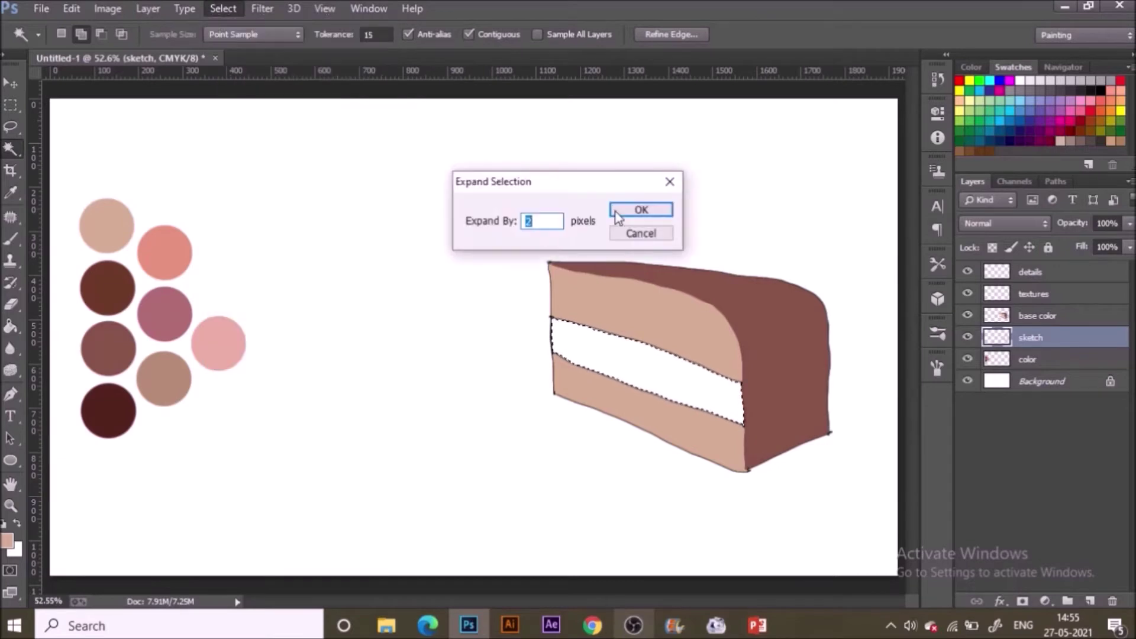
left_click(616, 212)
Fill the middle band with the dark maroon palette colour on the base color layer and deselect
key("i")
left_click(116, 400)
key("g")
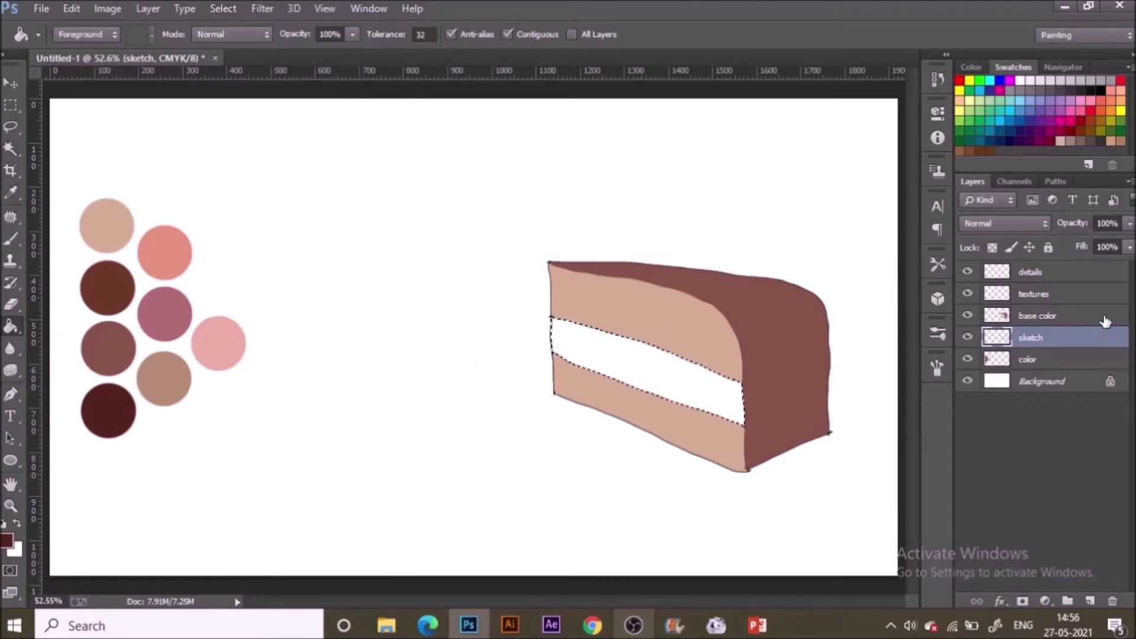
left_click(1105, 322)
left_click(684, 393)
key("ctrl+d")
Hide the sketch layer and select it together with the base color layer
left_click(968, 336)
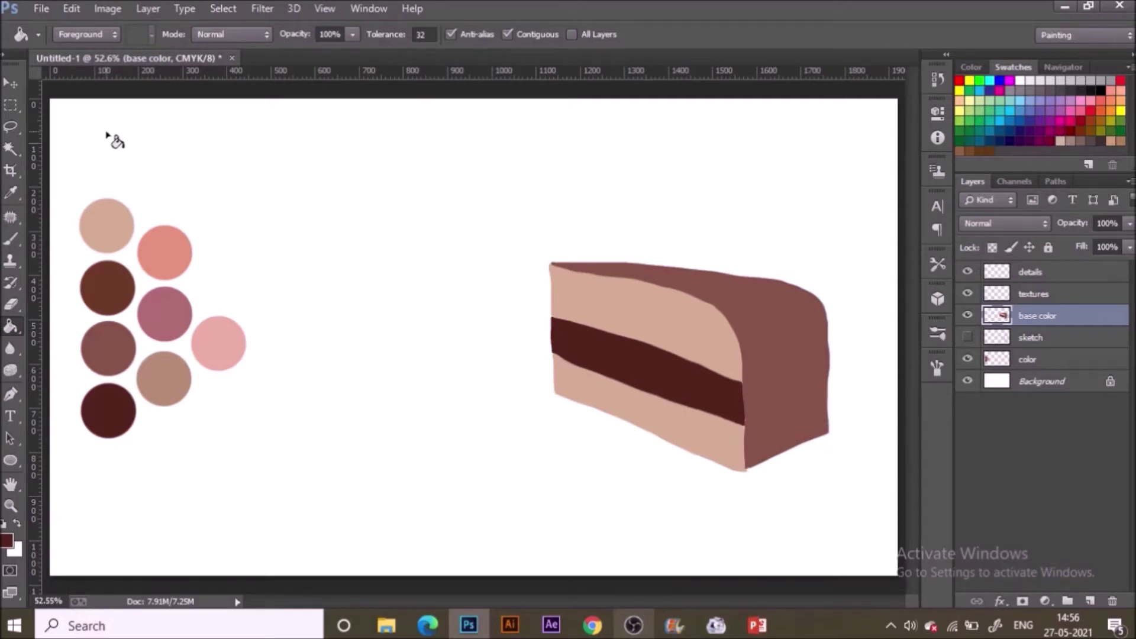
key("v")
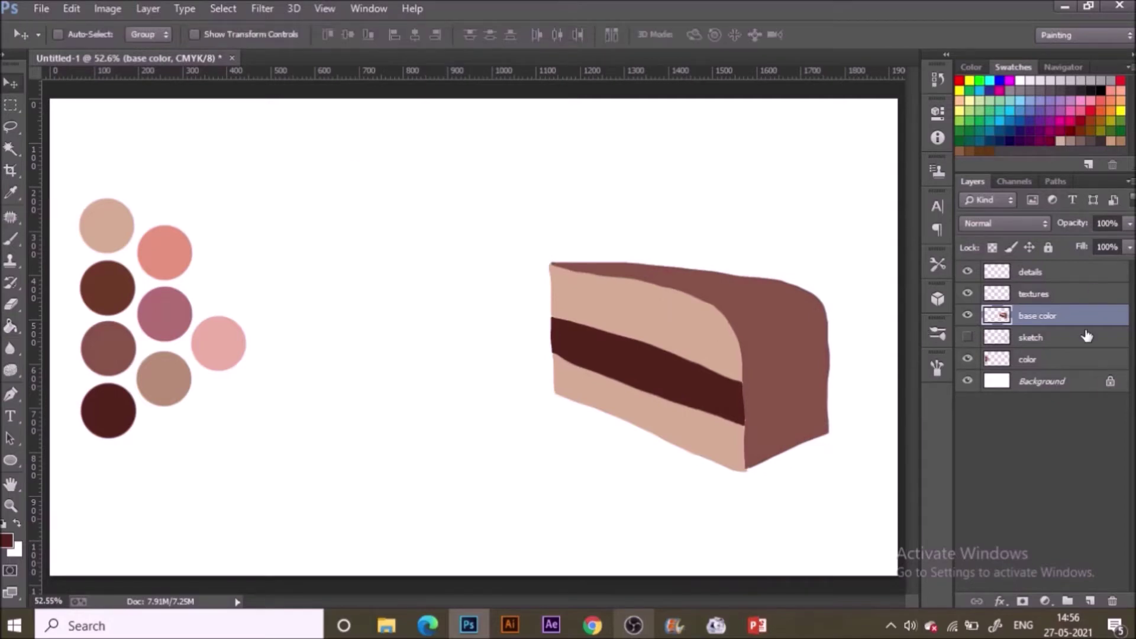
left_click(1000, 337, "shift")
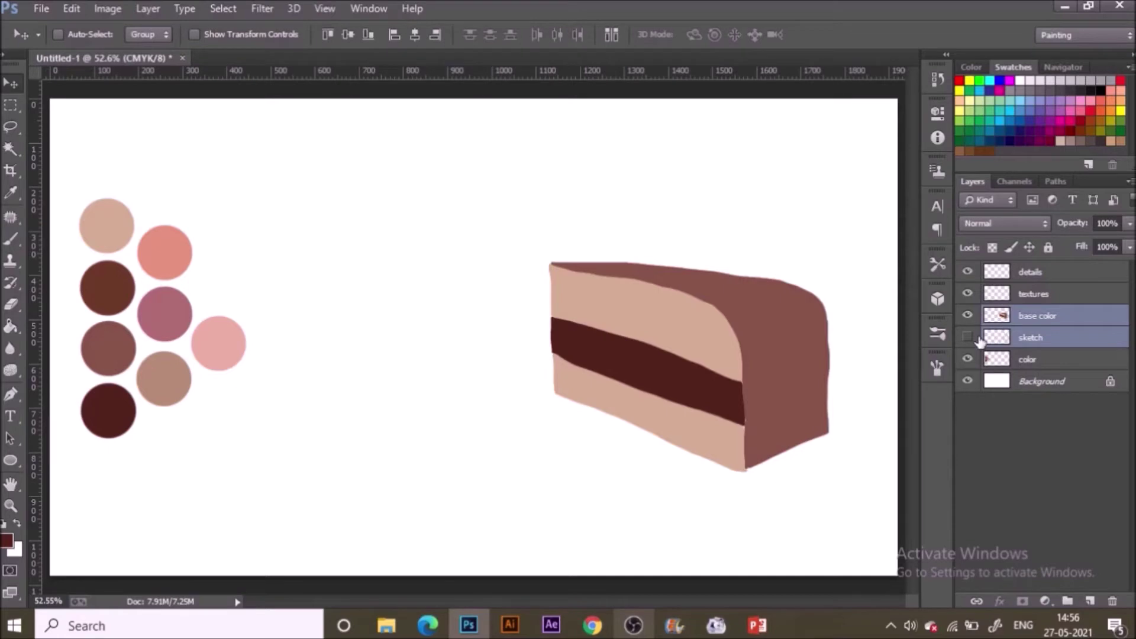
Move the cake artwork and its sketch together toward the middle of the canvas, and hide the sketch layer
left_click_drag(840, 360, 800, 363)
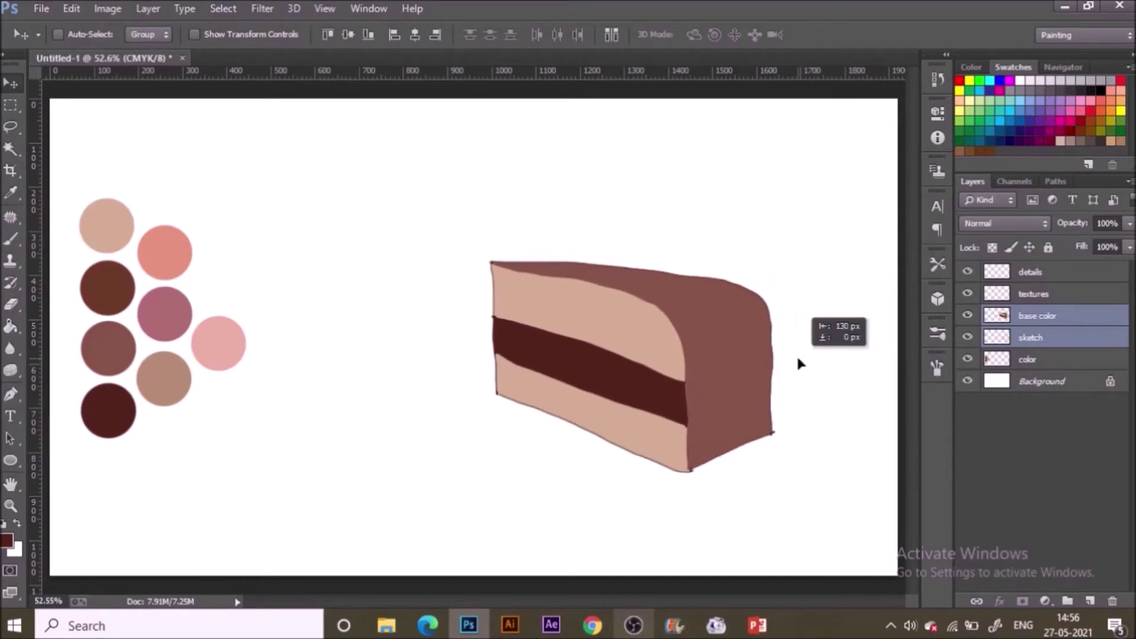
left_click_drag(797, 354, 790, 351)
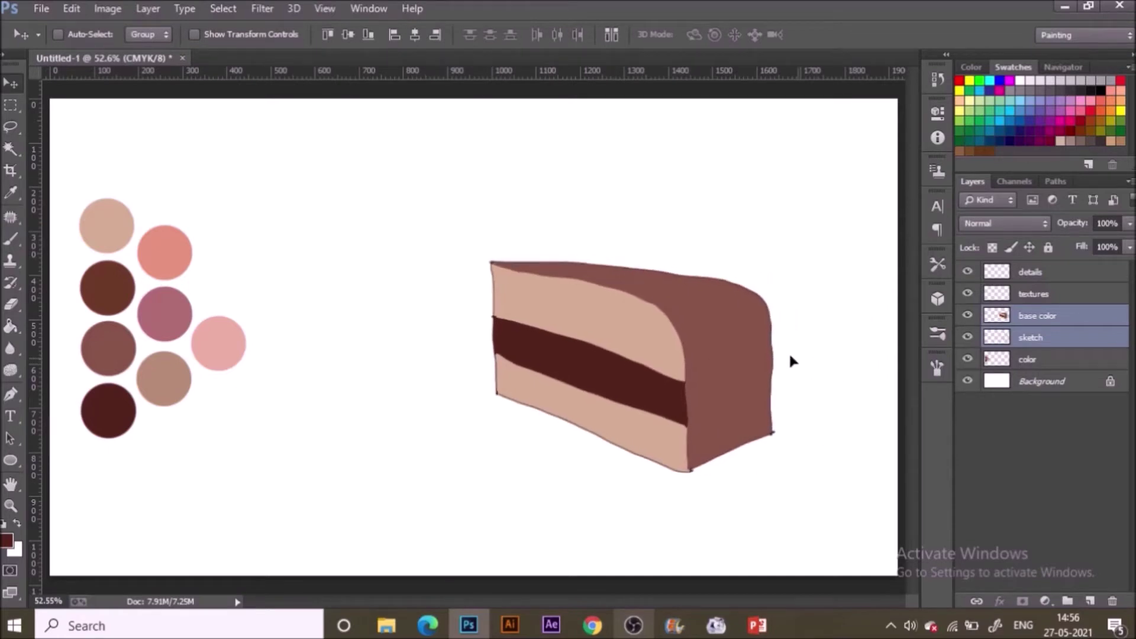
left_click(965, 336)
Mask the textures and details layers to the cake's outline, using the base color layer's pixels as the selection
left_click(1057, 322)
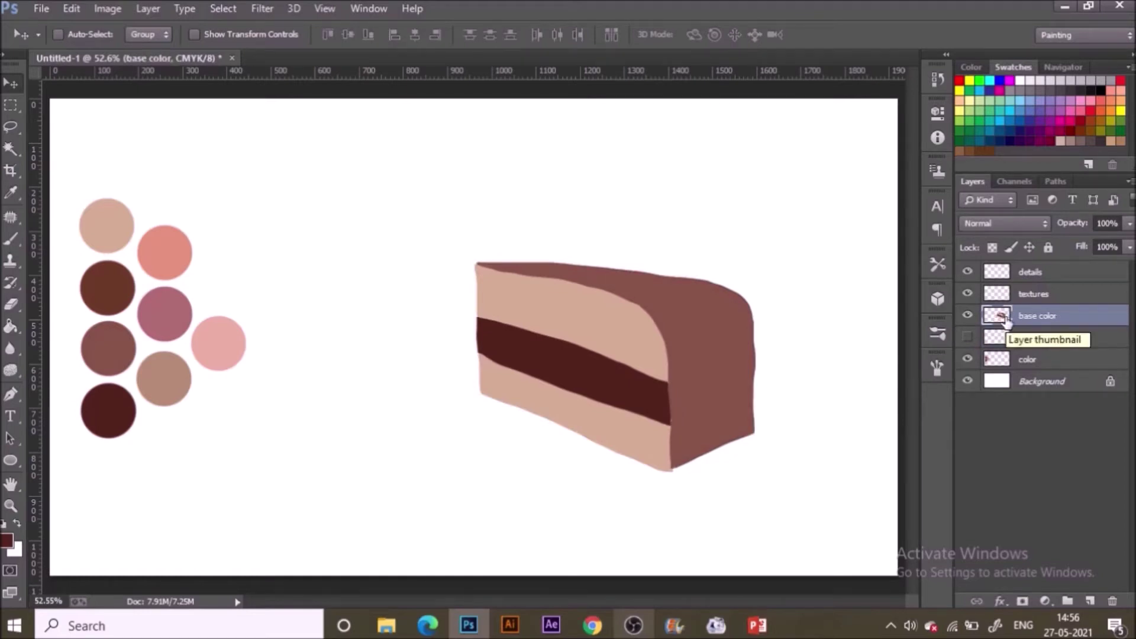
left_click(1004, 317, "ctrl")
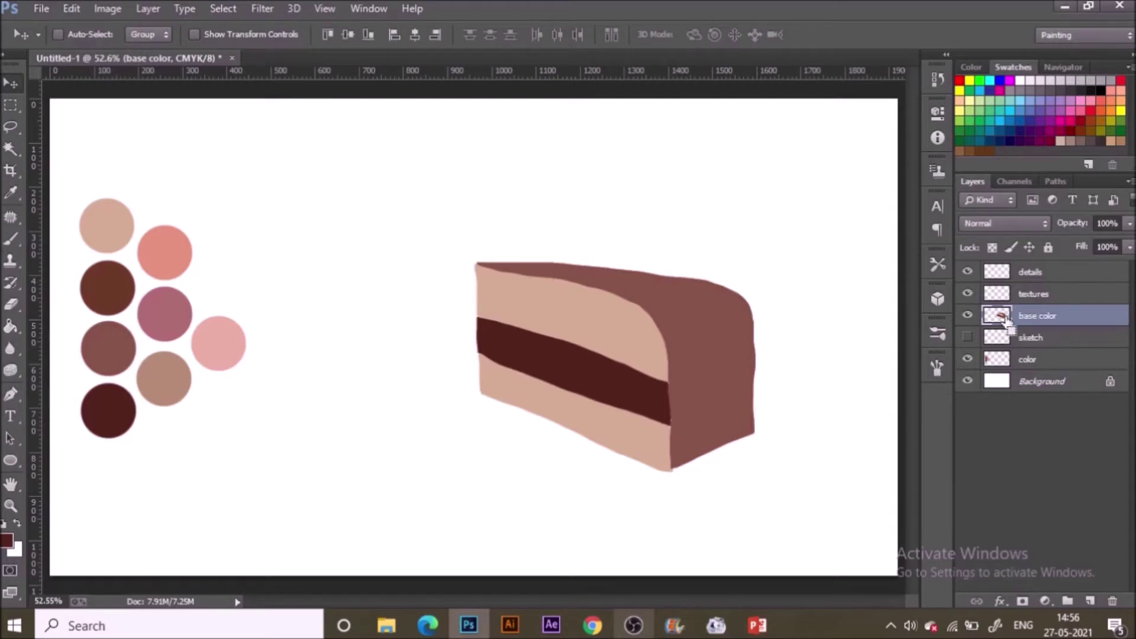
left_click(1039, 293)
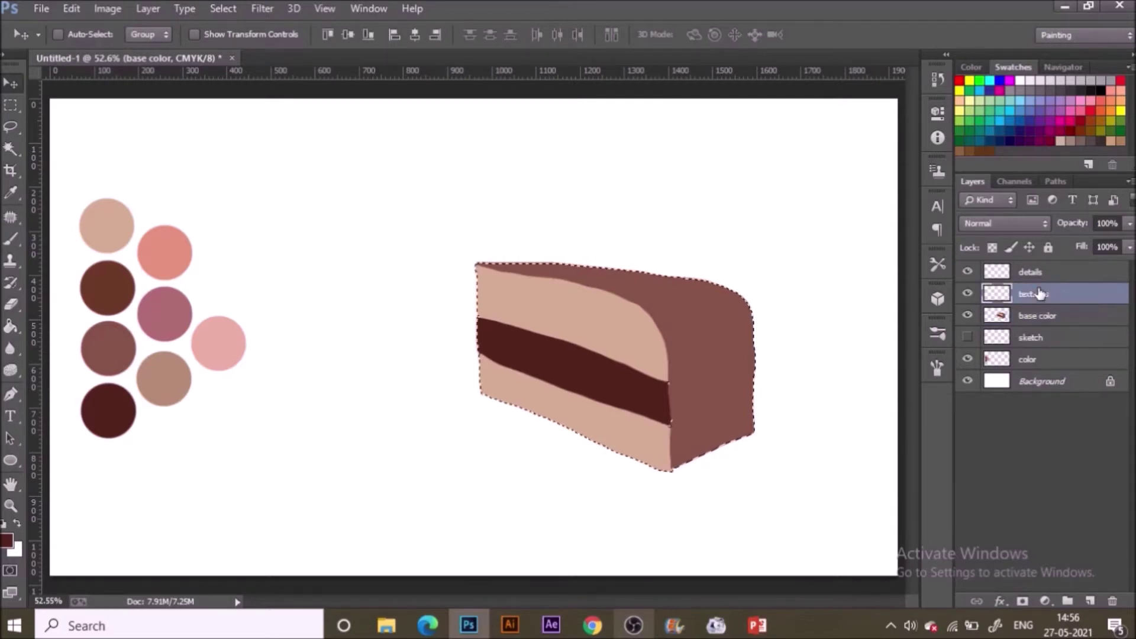
left_click(1023, 601)
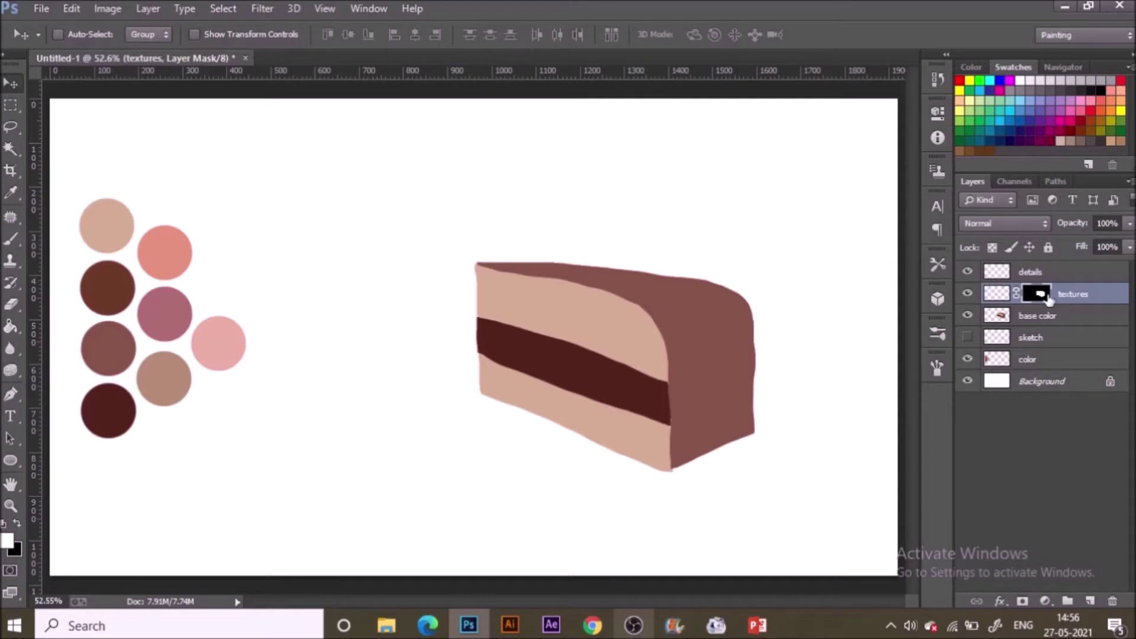
left_click_drag(1044, 297, 1040, 282)
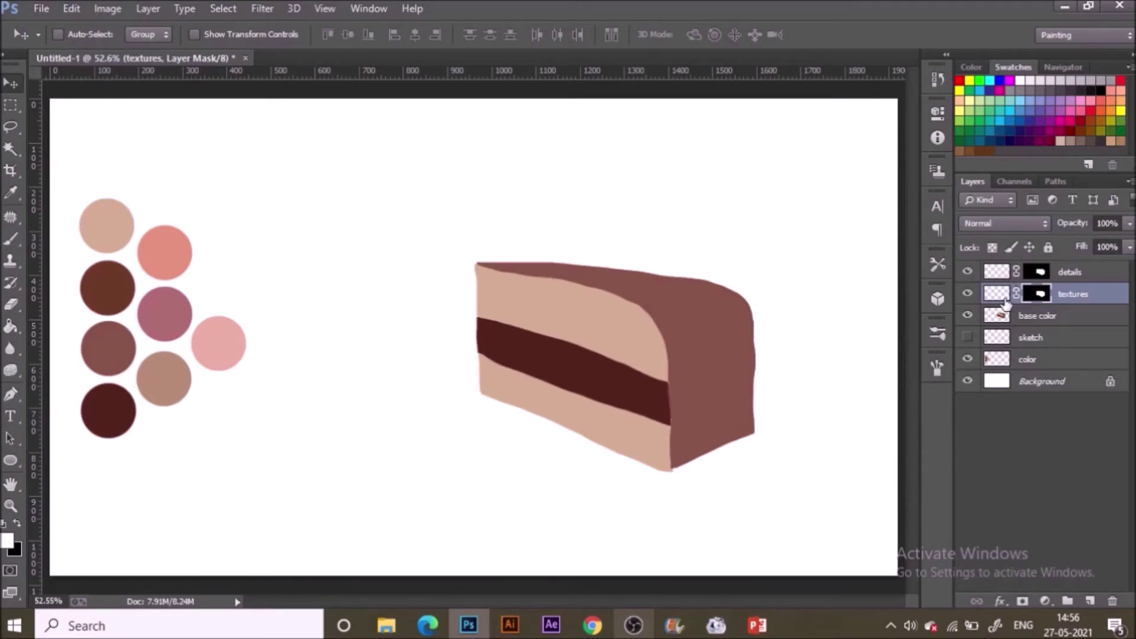
Brush small dark maroon crumb marks over the upper beige band on the textures layer and set the layer opacity to 38%
left_click(1082, 293)
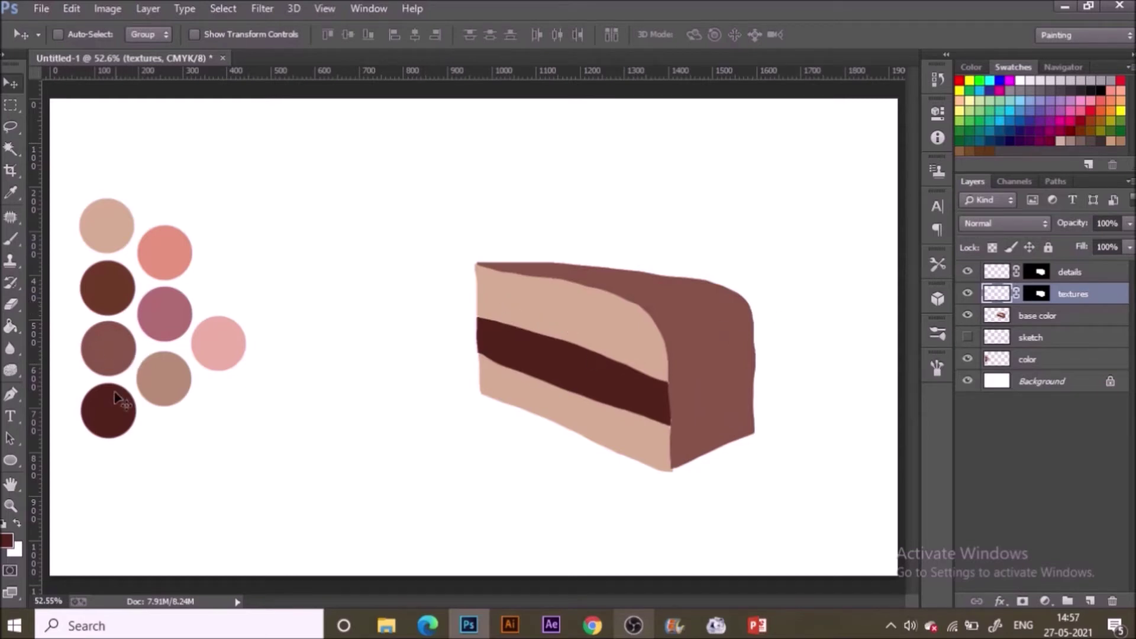
key("i")
key("b")
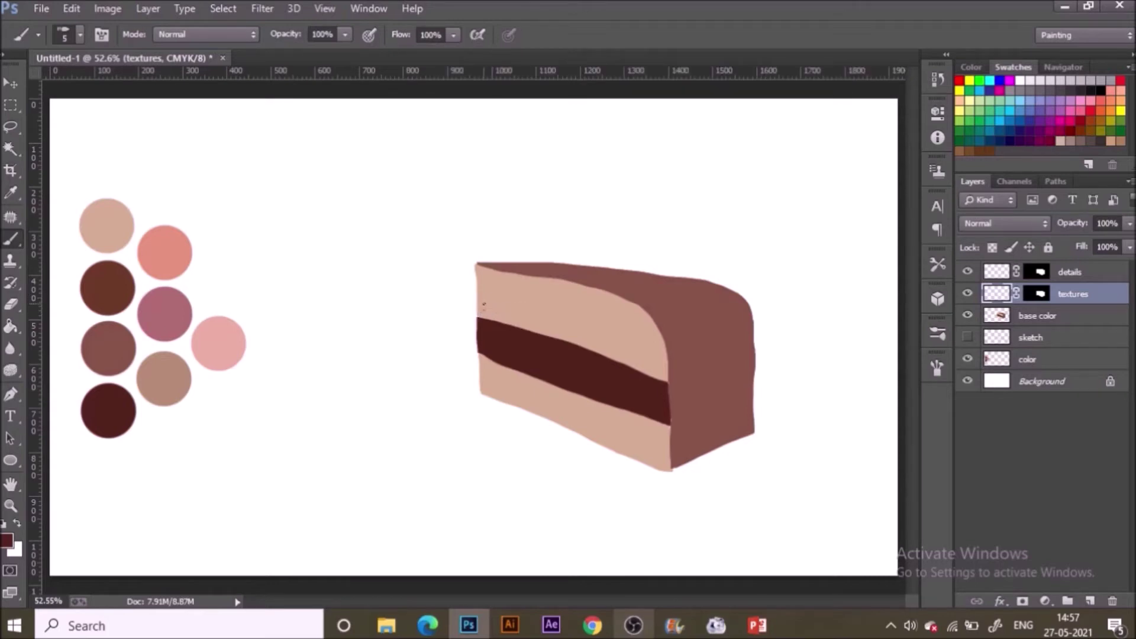
left_click(486, 295)
left_click(485, 281)
left_click(514, 311)
left_click(521, 310)
left_click(507, 293)
left_click(512, 295)
left_click_drag(634, 352, 646, 362)
mouse_move(611, 315)
left_mouse_down()
mouse_move(581, 309)
mouse_move(589, 337)
mouse_move(595, 322)
mouse_move(634, 359)
left_mouse_up()
left_click(1128, 223)
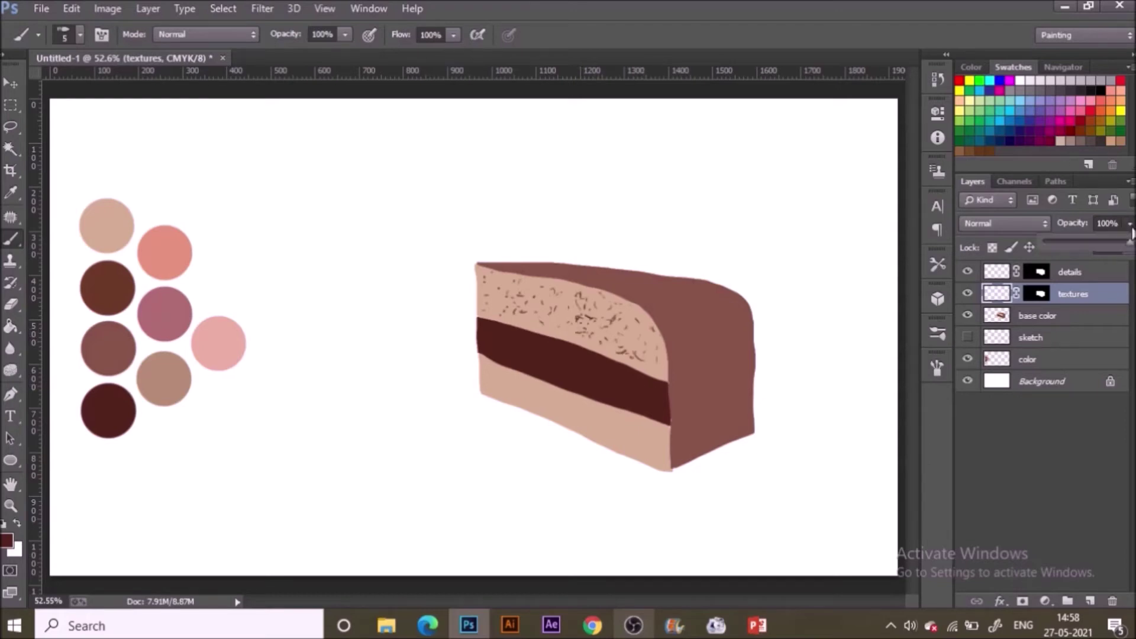
left_click_drag(1067, 246, 1077, 241)
Lasso and copy the crumb marks, paste them as a new layer and move them onto the lower beige band
key("l")
mouse_move(443, 262)
left_mouse_down()
mouse_move(563, 375)
mouse_move(421, 318)
mouse_move(418, 294)
left_mouse_up()
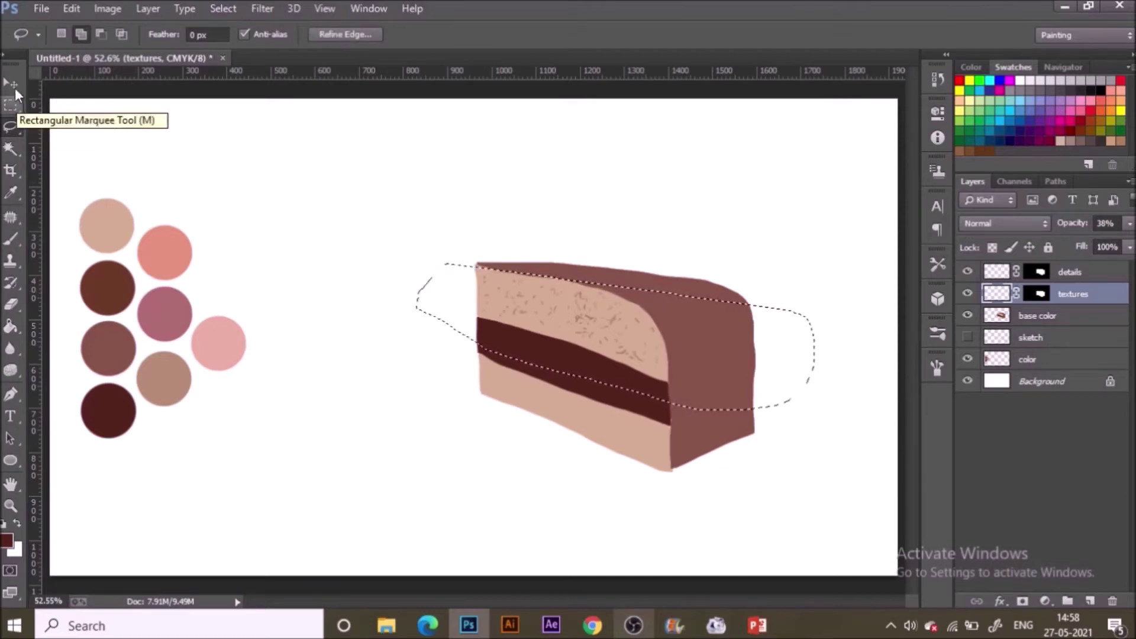
key("ctrl+d")
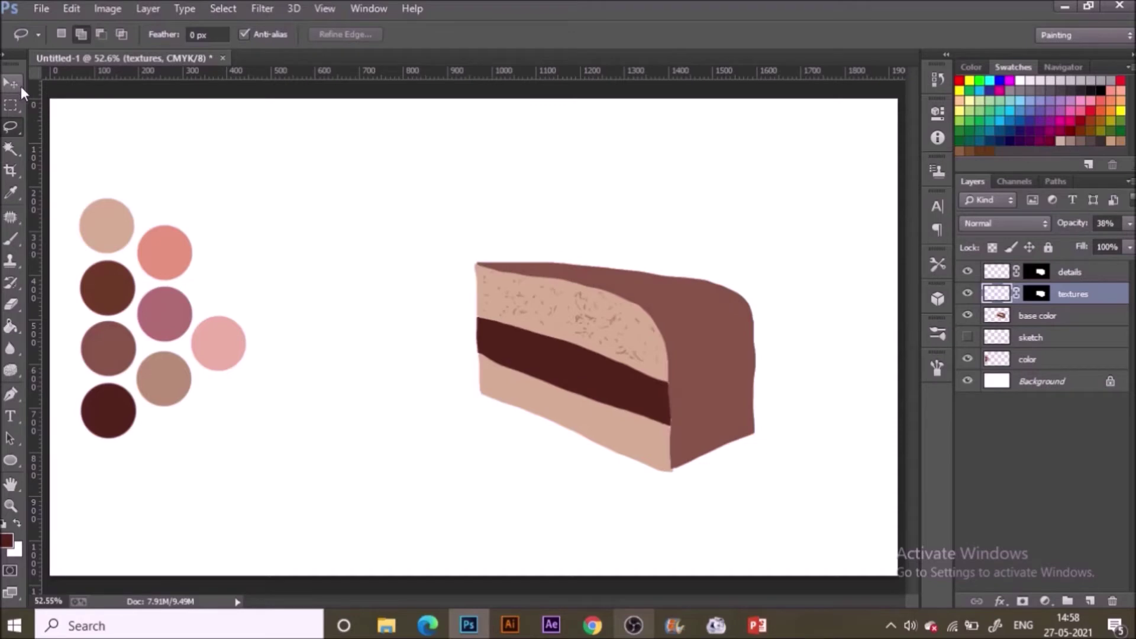
key("ctrl+v")
key("v")
left_click_drag(476, 359, 521, 385)
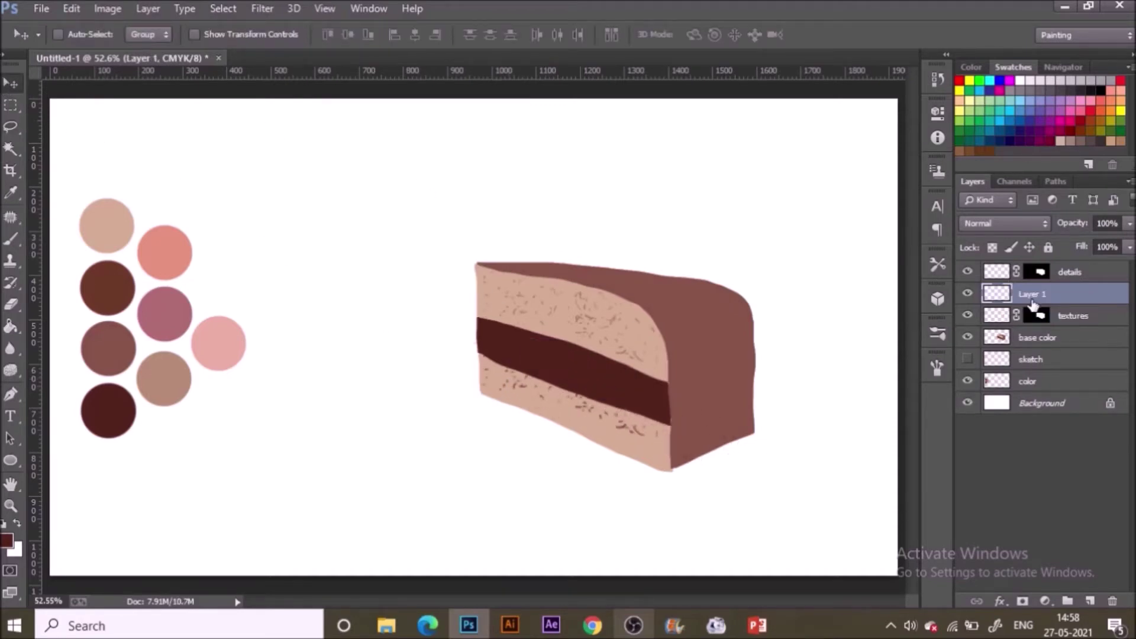
Try to merge the pasted crumb layer with the textures layer
right_click(1037, 297)
left_click(1054, 318)
left_click(1075, 316, "shift")
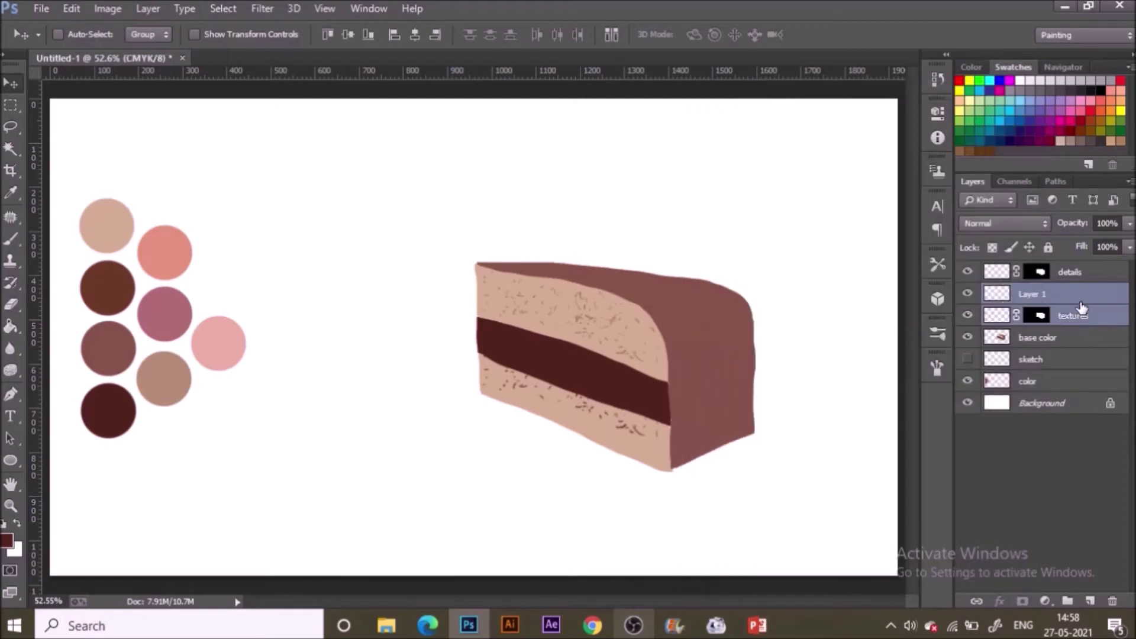
right_click(727, 352)
left_click(810, 472)
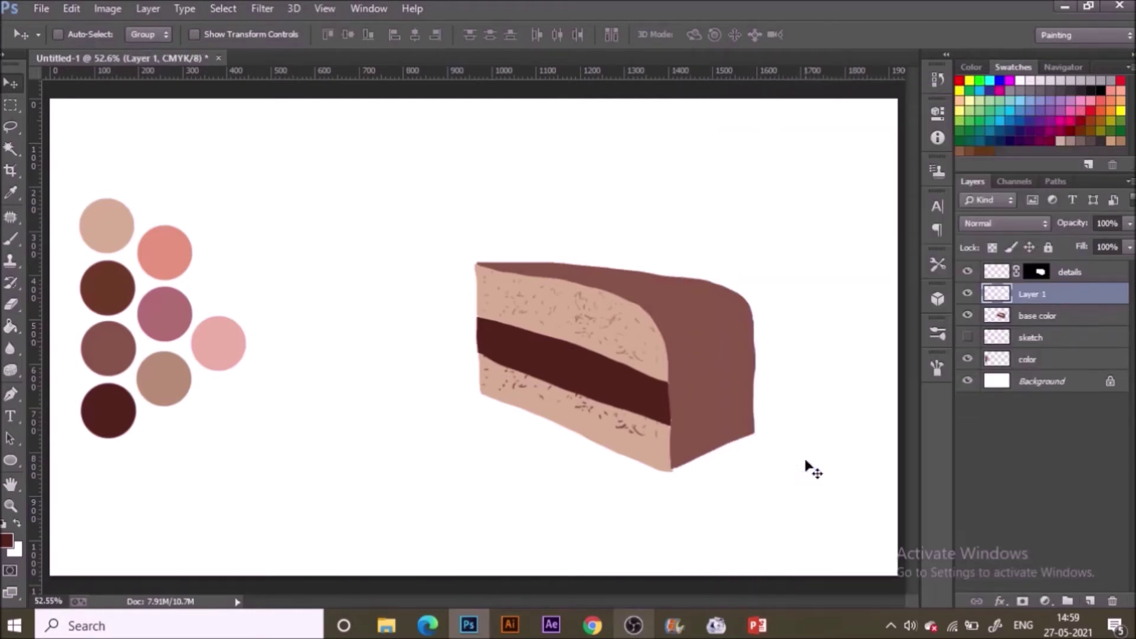
key("ctrl+z")
Set the opacity of the pasted crumb layer, Layer 1, to 33%
left_click(1084, 295)
left_click(1128, 223)
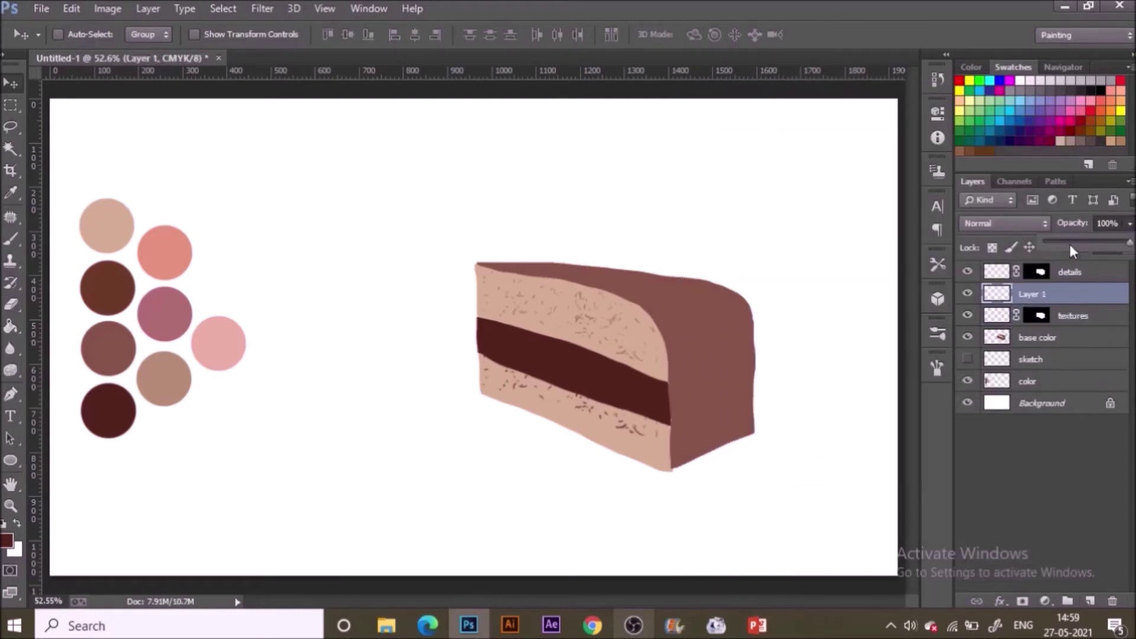
left_click(1069, 244)
left_click_drag(1069, 243, 1073, 243)
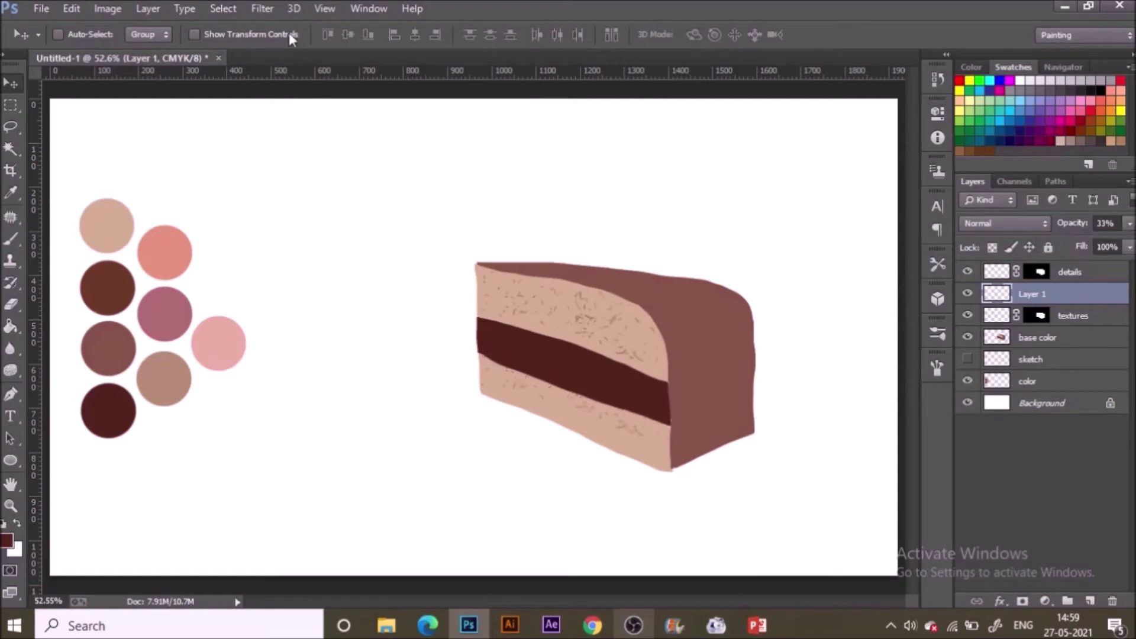
Rotate Layer 1's crumb marks by 180 degrees, reshape them to cover the lower beige band, and copy the cake mask onto the layer
left_click(194, 34)
left_click_drag(663, 339, 433, 461)
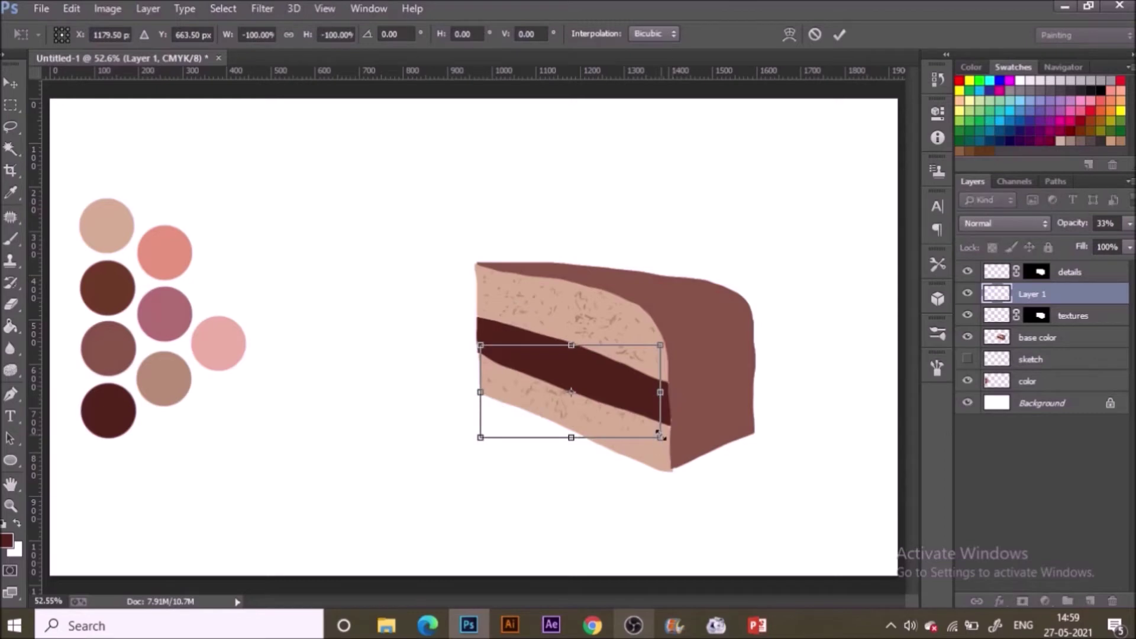
left_click_drag(695, 336, 609, 429)
left_click(839, 34)
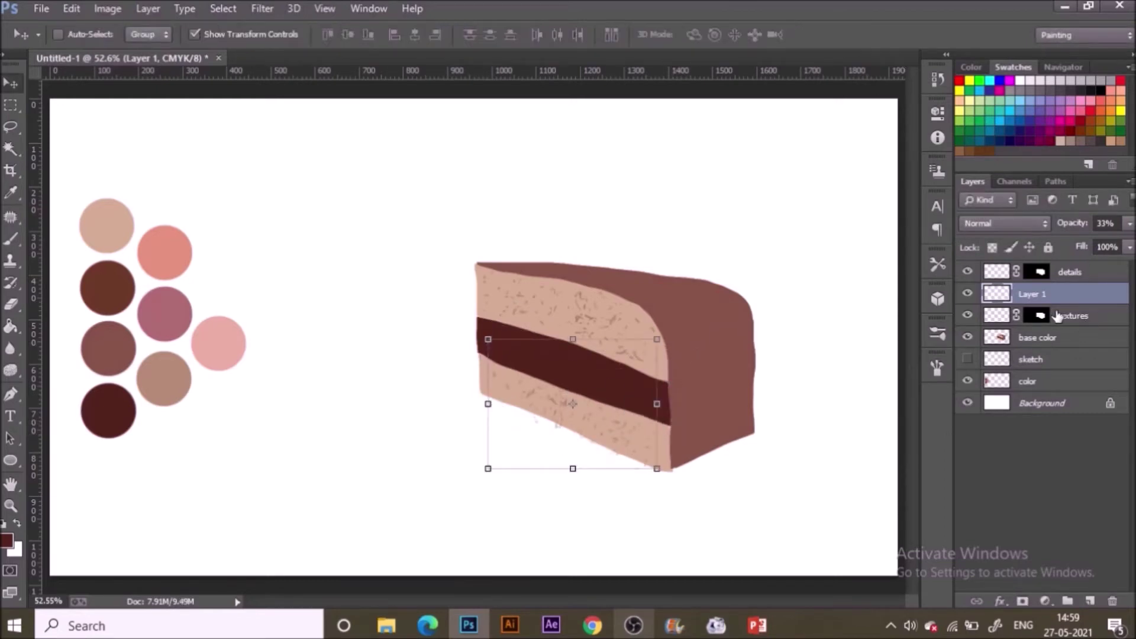
left_click_drag(1045, 294, 1053, 296)
left_click(1056, 407)
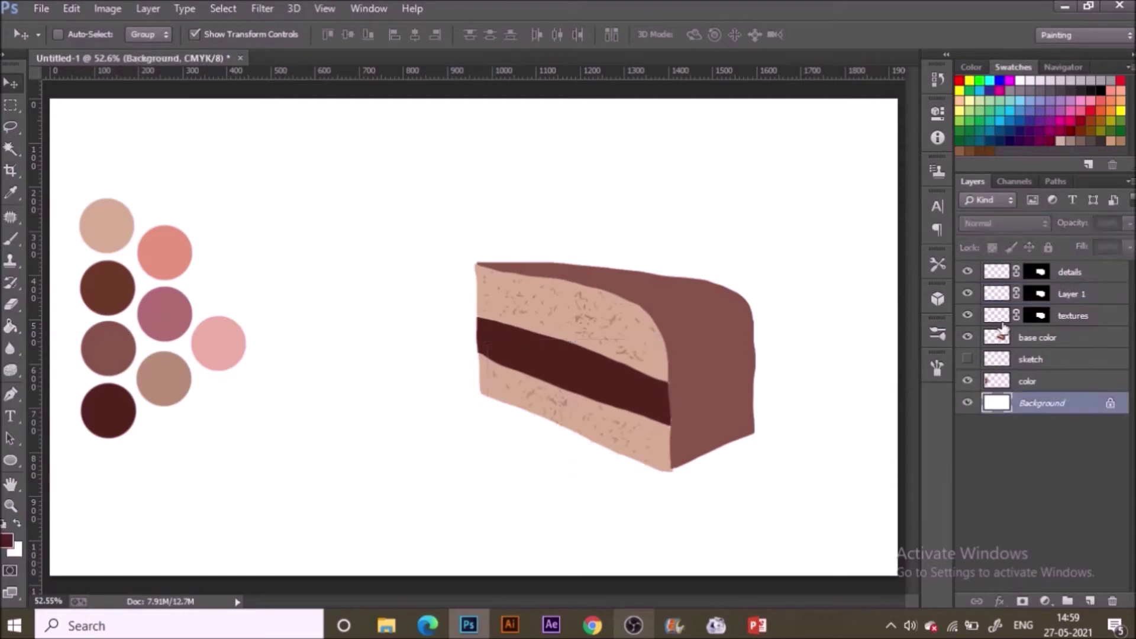
Brush rough strokes along the dark band's upper edge on the textures layer and set the brush mode to Normal
left_click(1071, 315)
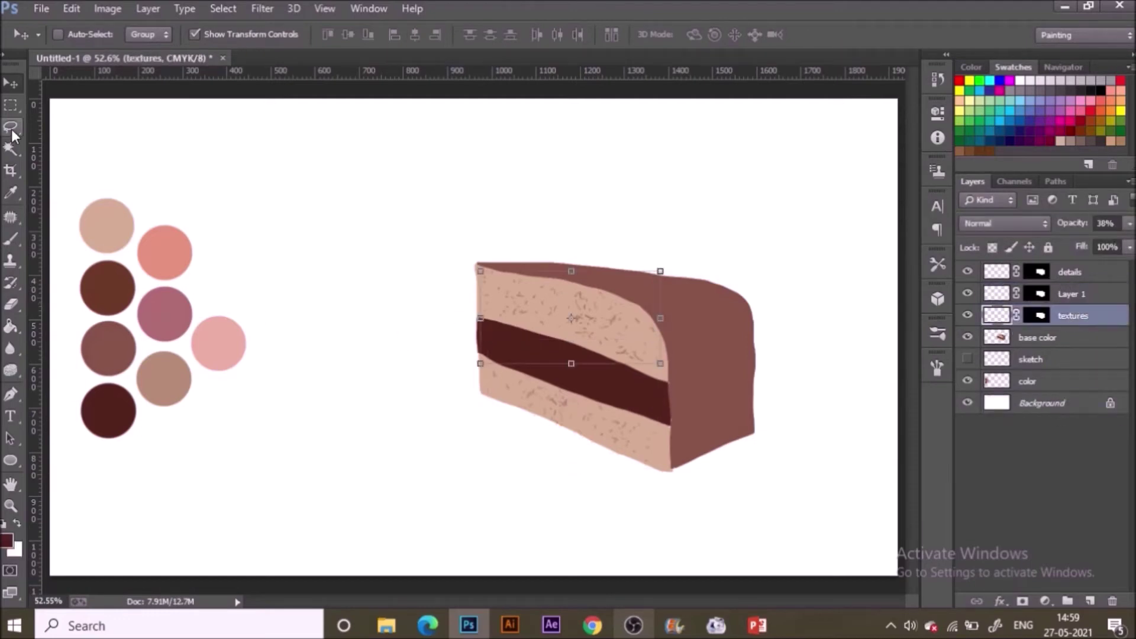
key("b")
mouse_move(559, 337)
left_mouse_down()
mouse_move(660, 380)
mouse_move(615, 360)
mouse_move(636, 371)
left_mouse_up()
left_click(609, 373, "alt")
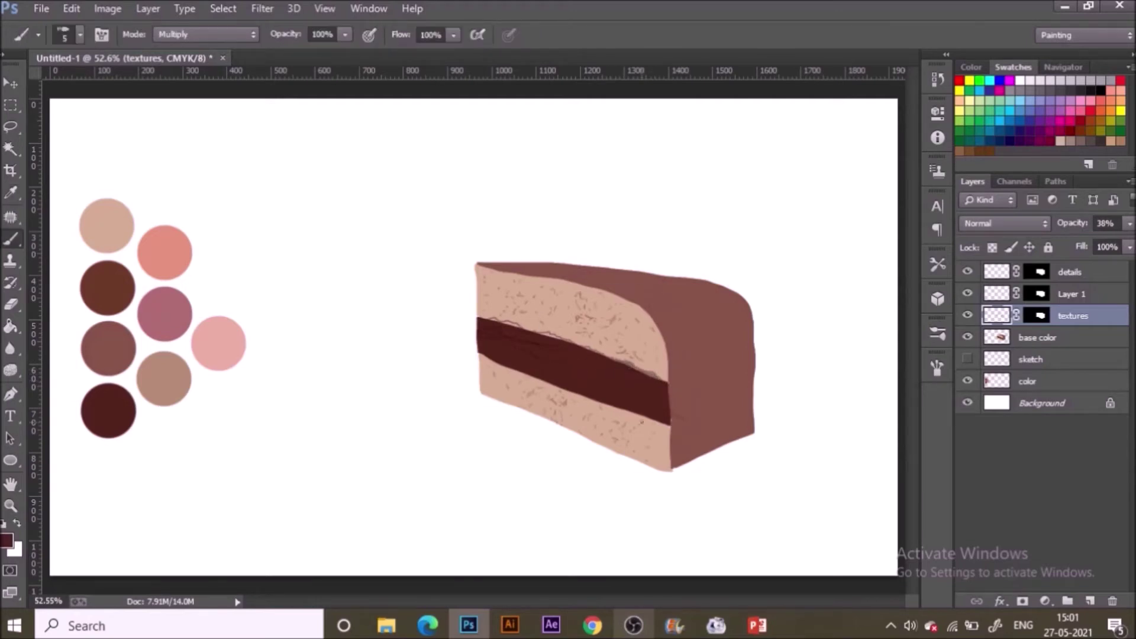
left_click(204, 34)
left_click(168, 47)
left_click(1129, 223)
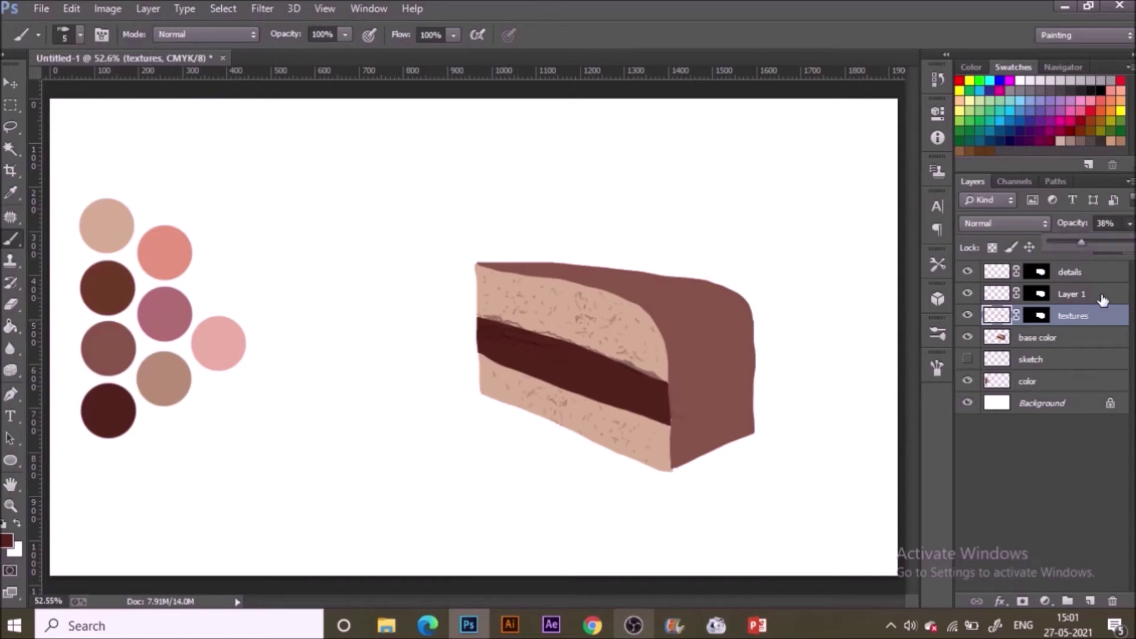
Add a new layer above Layer 1 and copy the cake mask onto it
left_click(1102, 300)
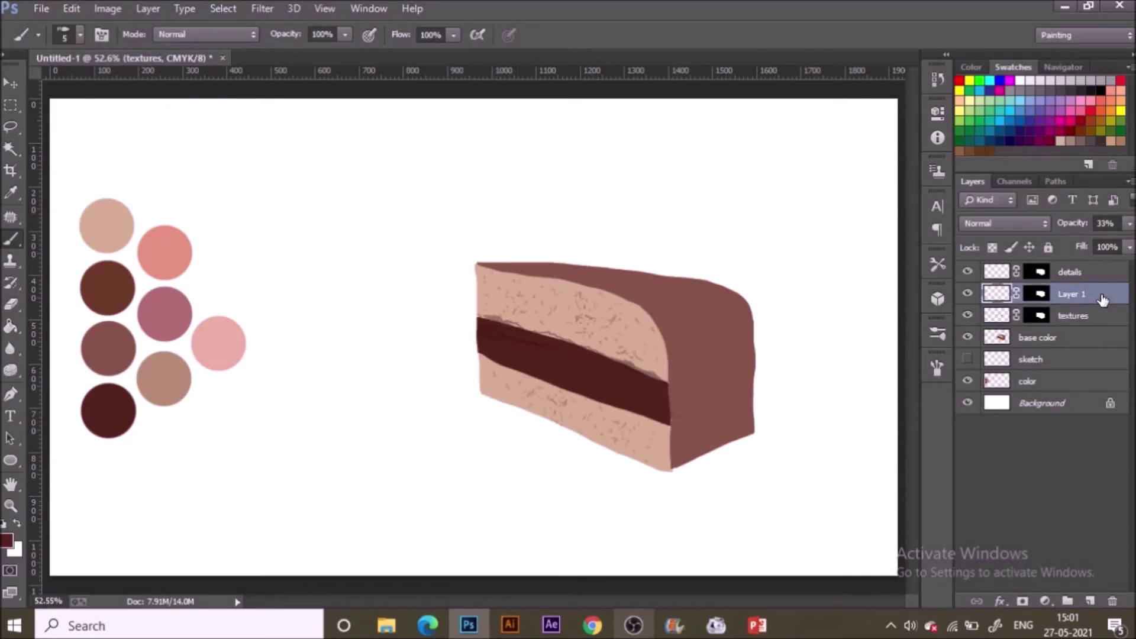
left_click(1093, 601)
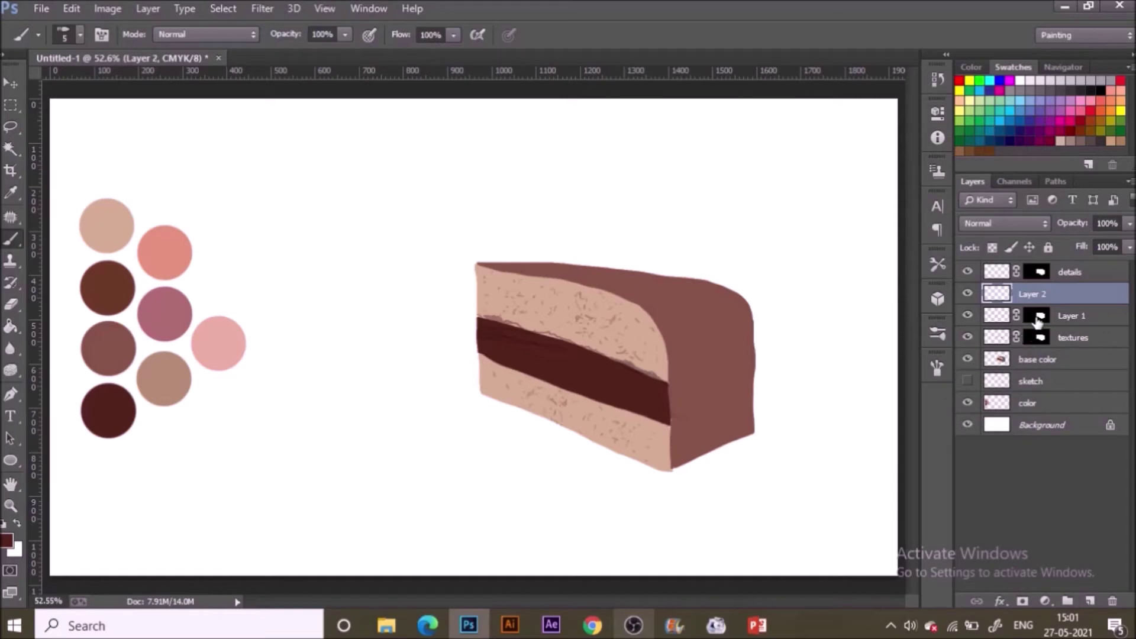
left_click_drag(1038, 320, 1039, 301)
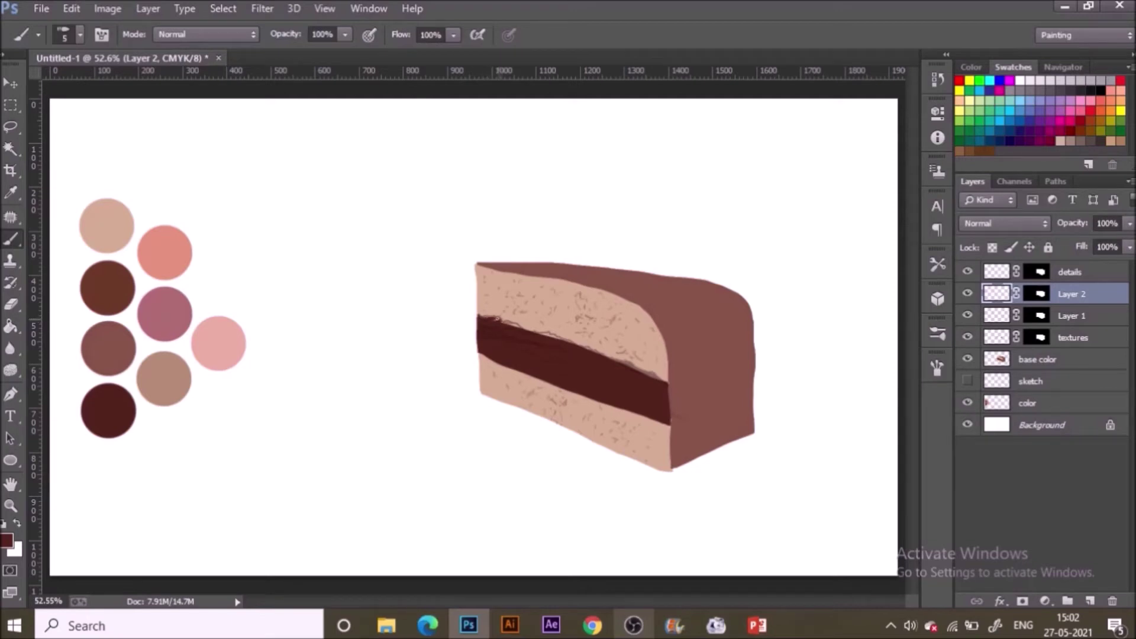
Paint uneven dark maroon edges along the upper and lower borders of the middle band on Layer 2
left_click_drag(499, 321, 511, 323)
left_click(568, 347)
left_click_drag(622, 363, 629, 362)
left_click_drag(643, 372, 654, 376)
left_click(558, 375)
mouse_move(480, 354)
left_mouse_down()
mouse_move(678, 417)
mouse_move(610, 407)
left_mouse_up()
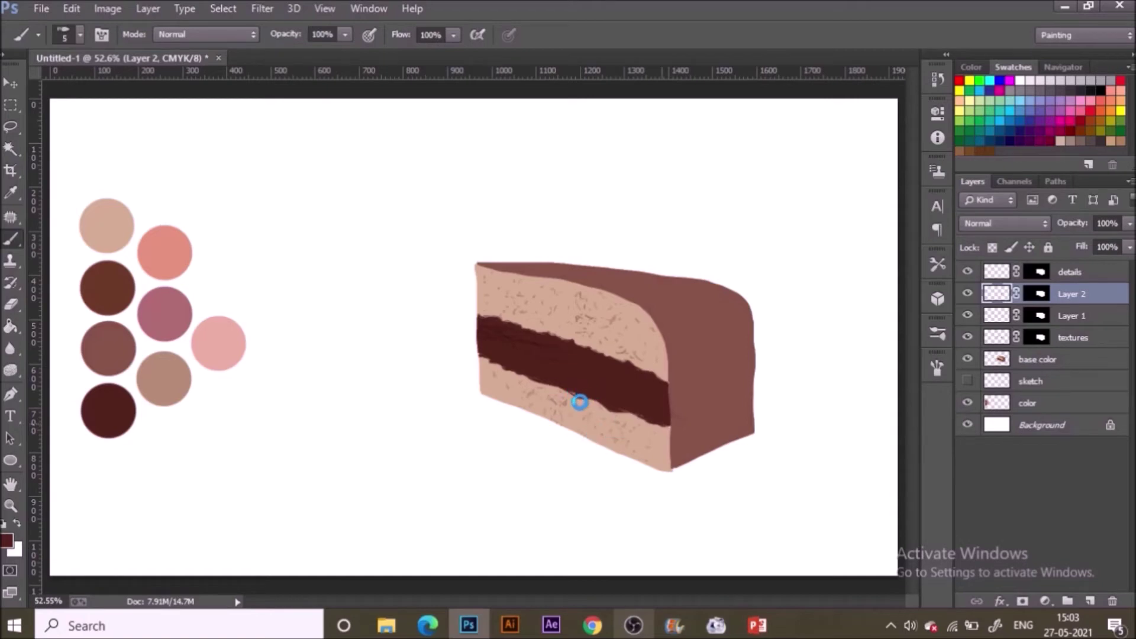
left_click_drag(594, 401, 643, 417)
Set the brush mode to Multiply and paint dark streaks inside the middle band on Layer 2
left_click(204, 34)
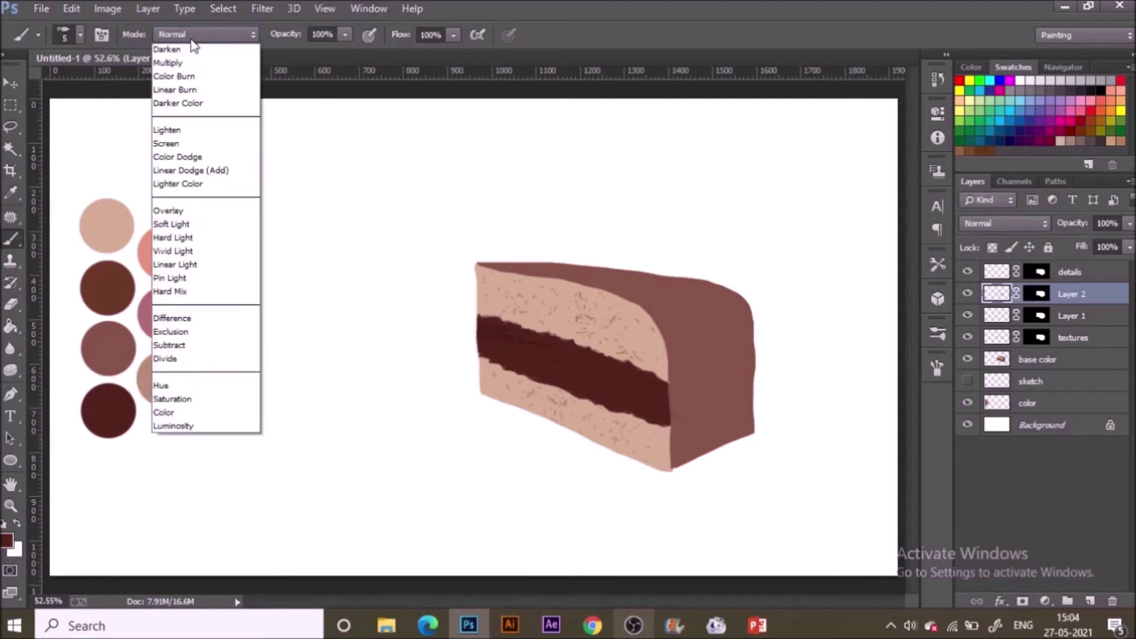
left_click(178, 58)
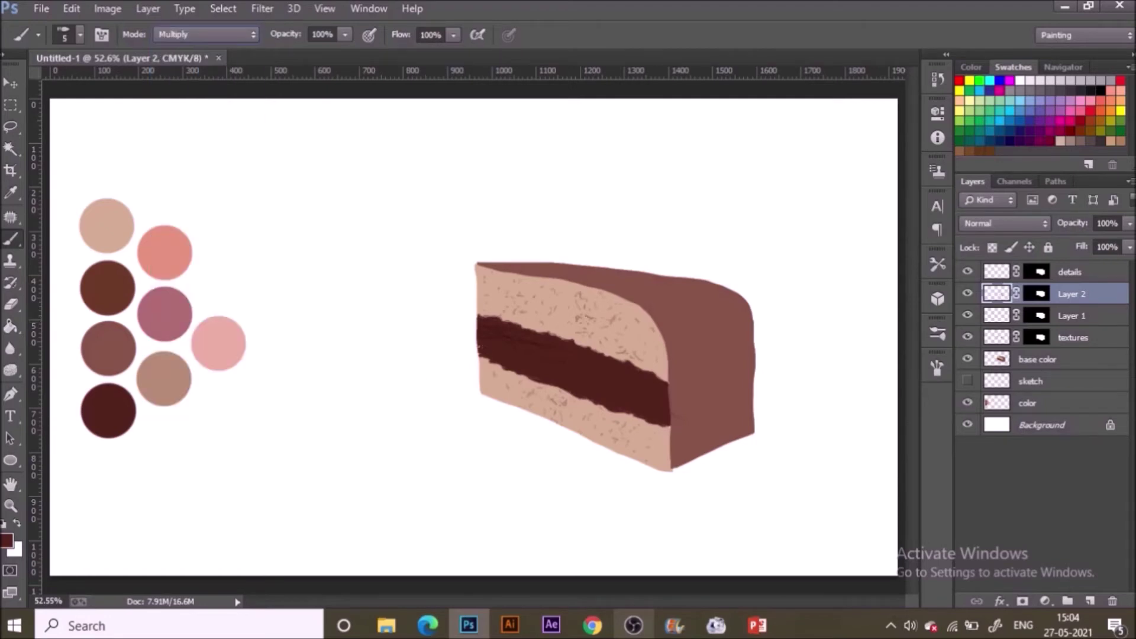
left_click_drag(480, 346, 522, 361)
Readjust the dark maroon brush colour and add denser streaks inside the middle band with the textures layer active
left_click(1070, 318)
left_click(1071, 338)
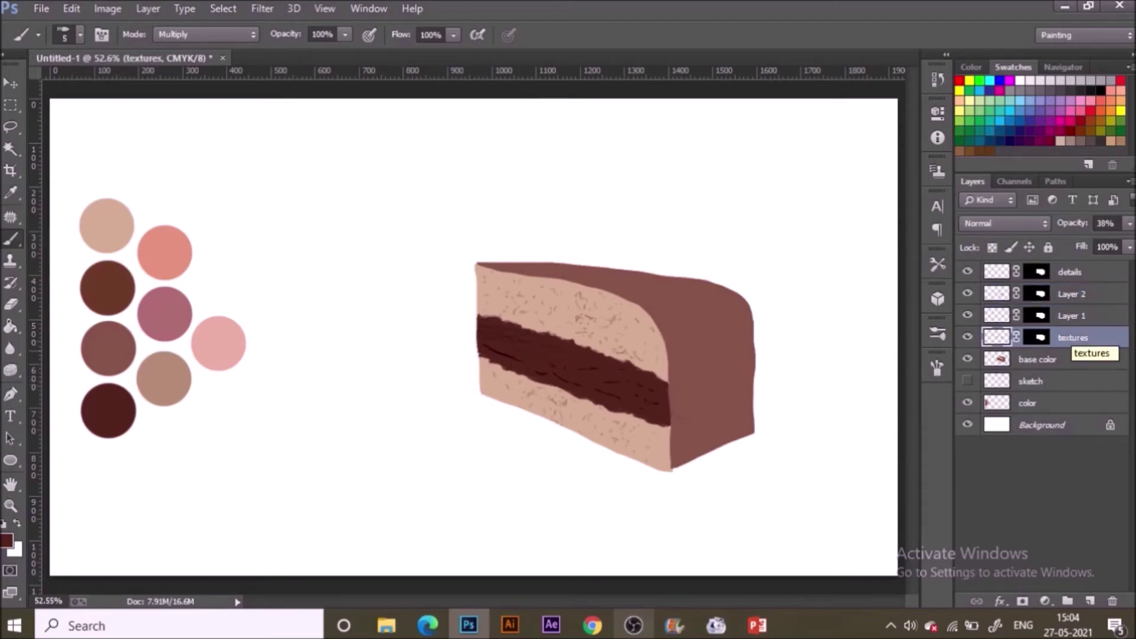
left_click(5, 535)
left_click_drag(905, 319, 905, 353)
left_click(1009, 146)
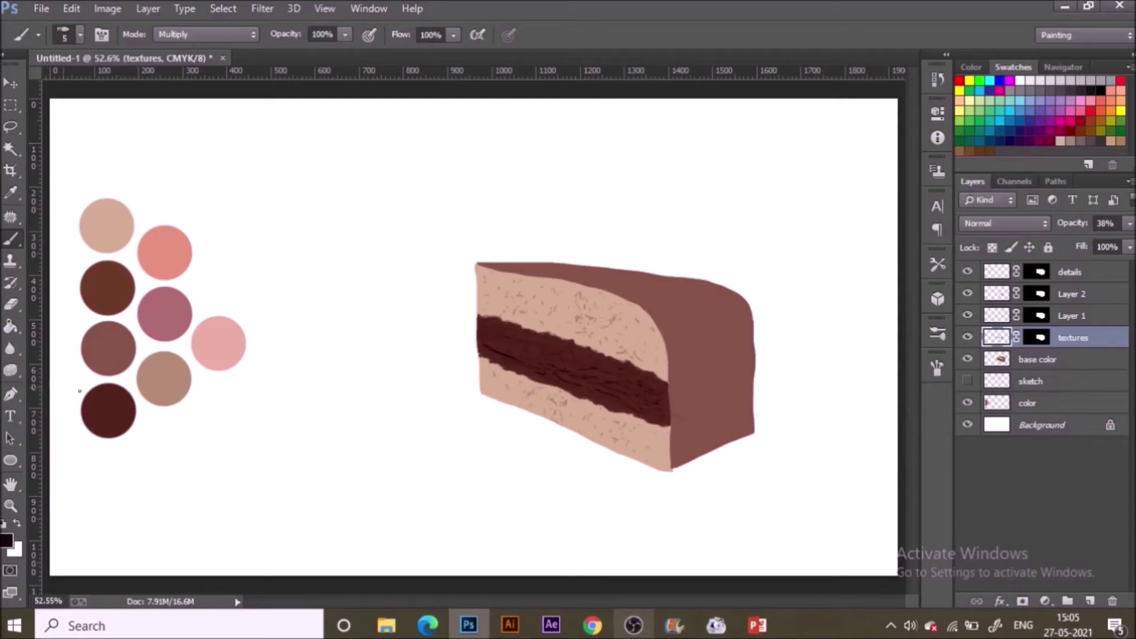
left_click(110, 410, "alt")
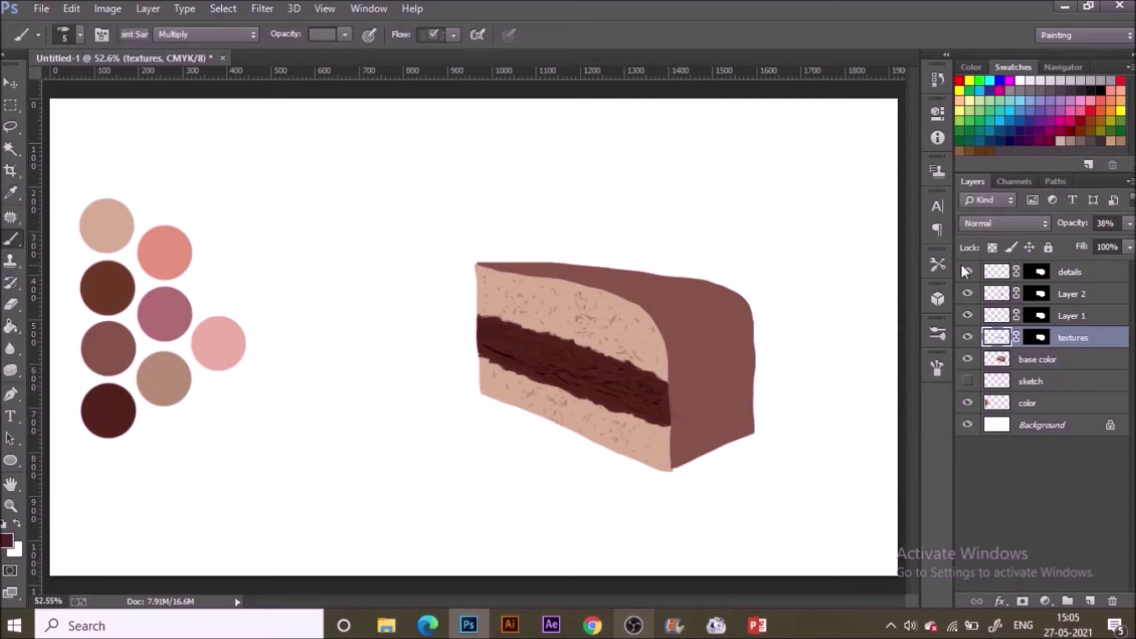
Paint crosshatched lines over the cake's brown outer side on Layer 2 with the Multiply brush, using 29% and 12% opacity
left_click(1098, 299)
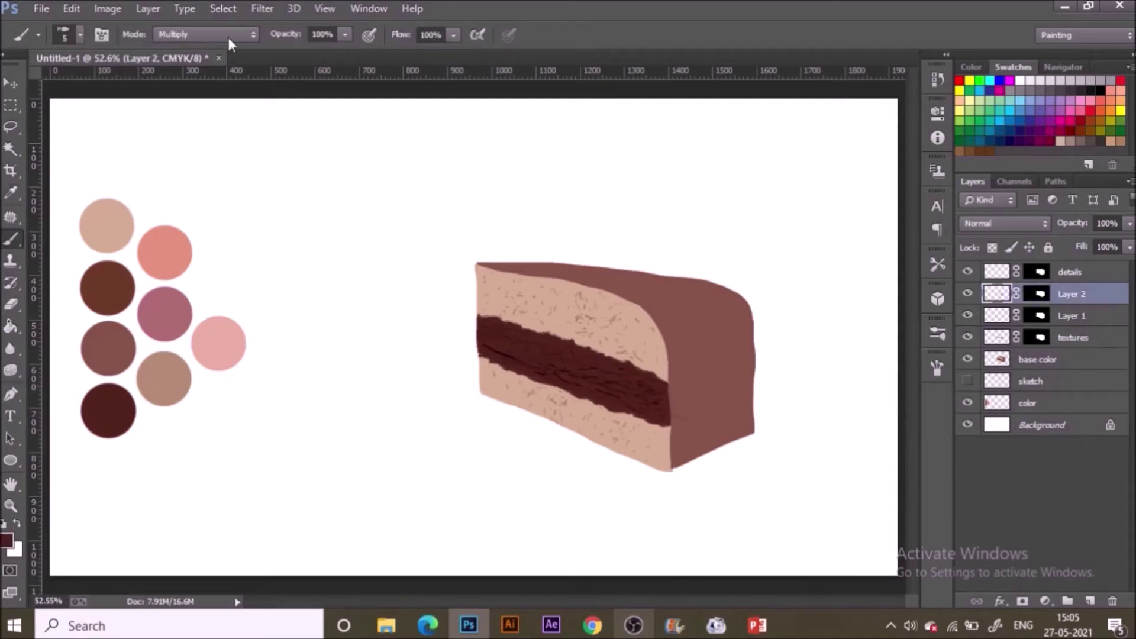
left_click_drag(342, 36, 296, 51)
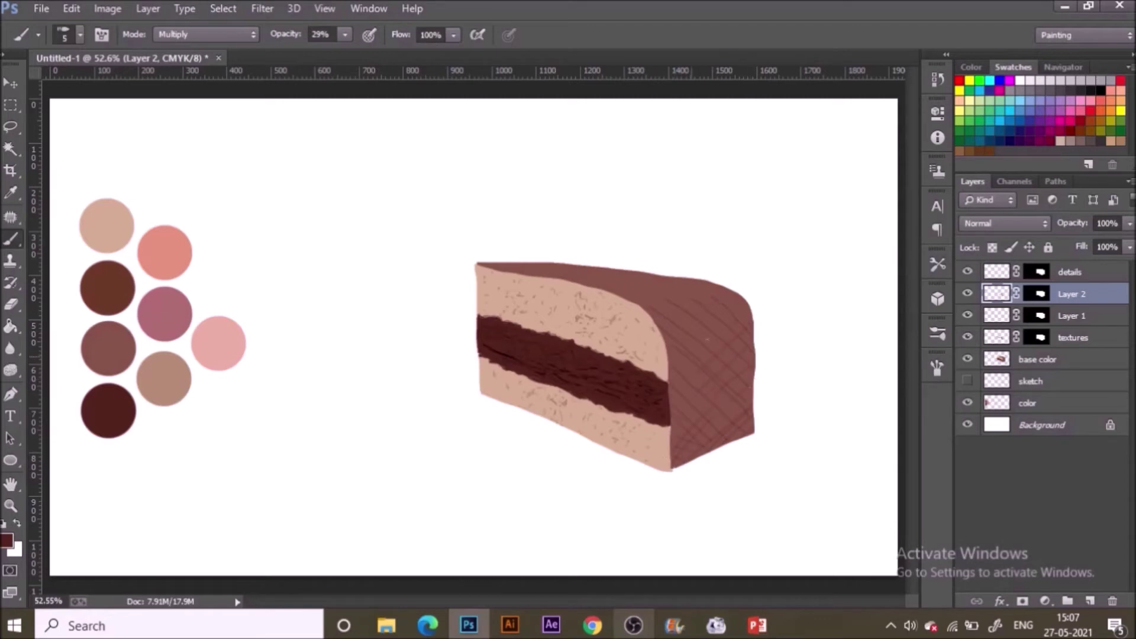
left_click_drag(346, 34, 325, 58)
On the details layer, set up a soft round brush in Soft Light mode at 100% opacity with the mauve palette colour
left_click(1079, 274)
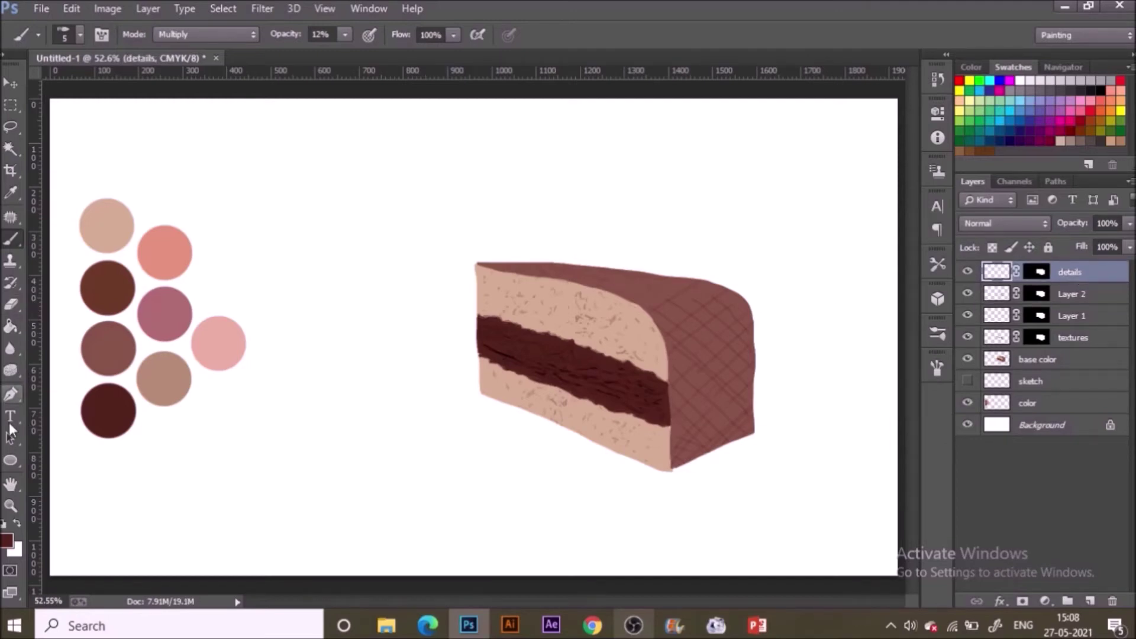
left_click(166, 312, "alt")
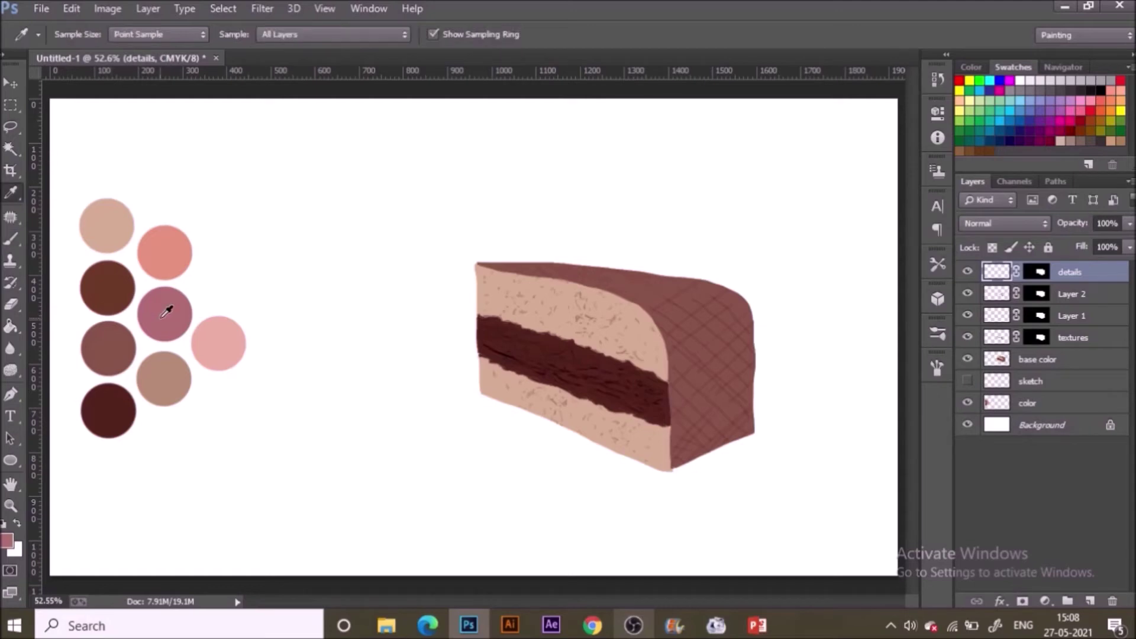
left_click(236, 34)
left_click(189, 321)
key("0")
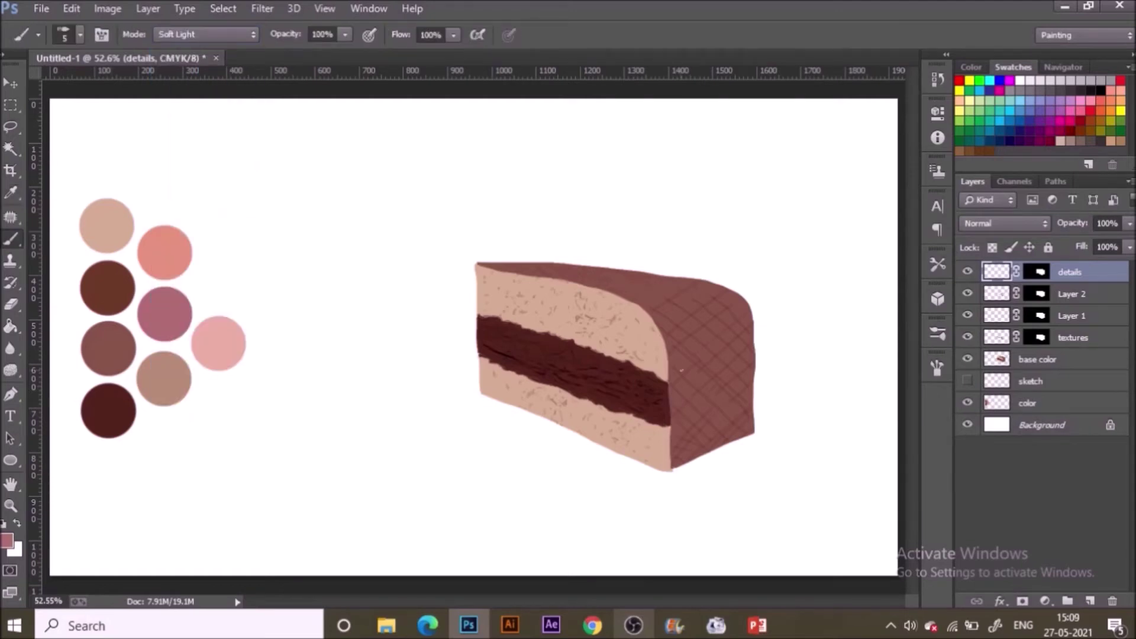
left_click(938, 337)
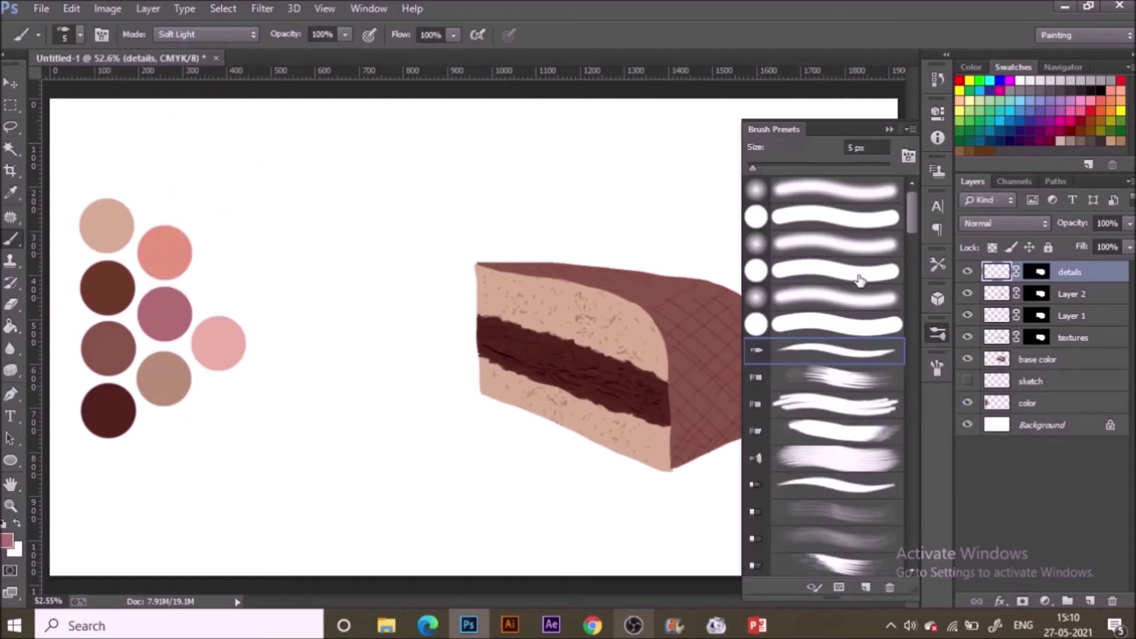
double_click(851, 243)
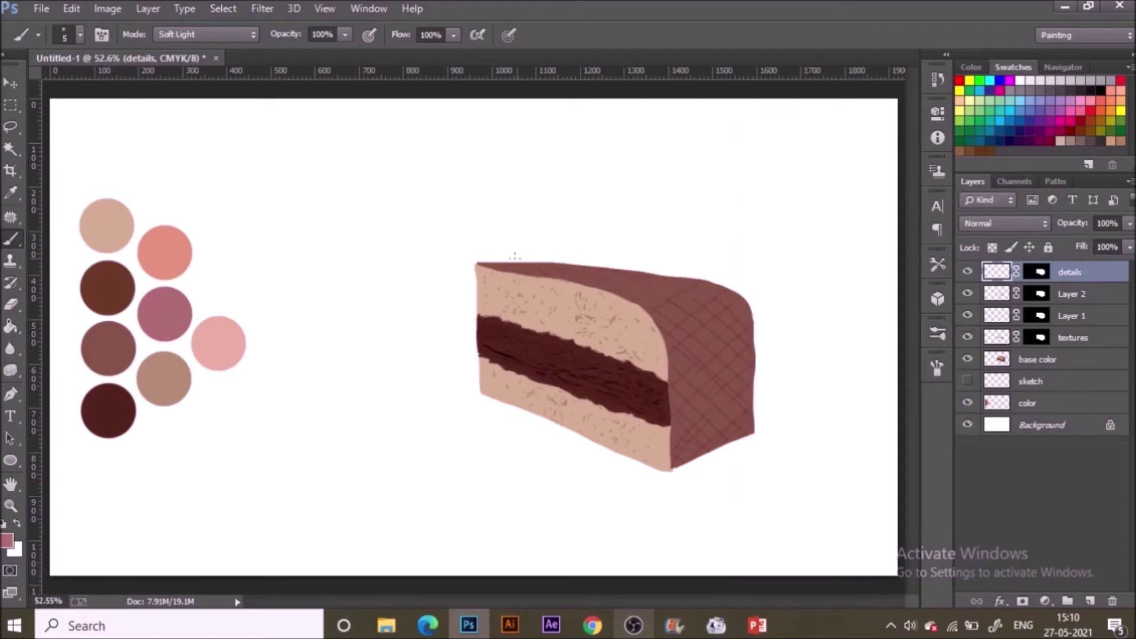
Size the soft brush to 40 px, undo a test stroke along the cake's top and lower the opacity to 22%
key("bracketright")
key("bracketright")
key("bracketright")
key("bracketright")
key("bracketright")
key("bracketright")
key("bracketright")
key("bracketright")
key("bracketright")
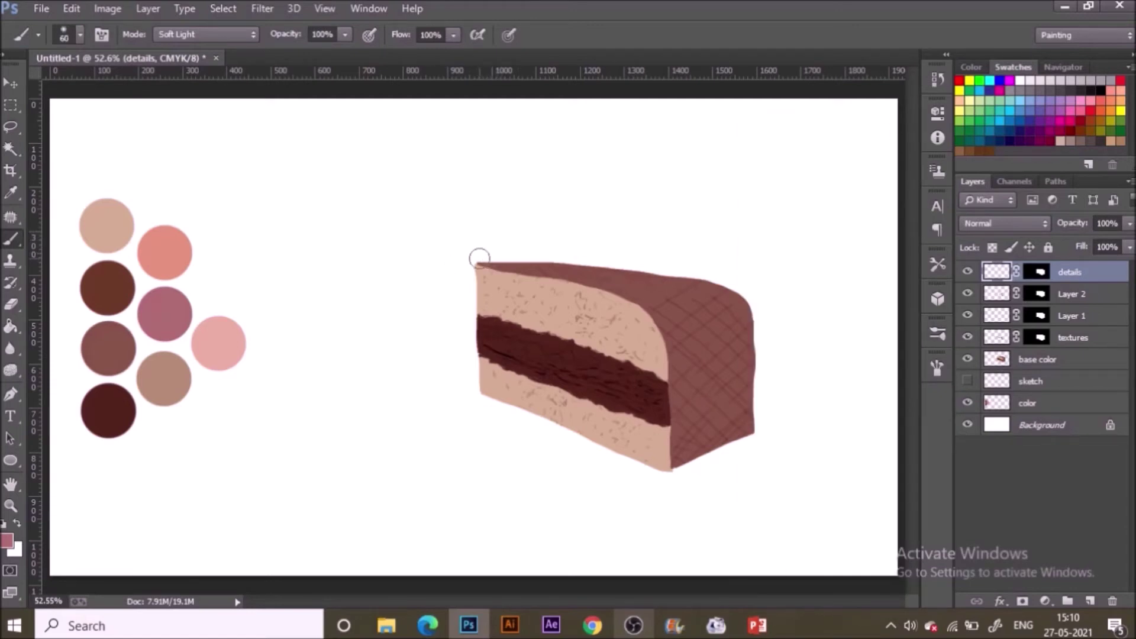
key("bracketleft")
key("bracketleft")
left_click_drag(529, 269, 569, 271)
key("ctrl+z")
left_click_drag(342, 36, 278, 53)
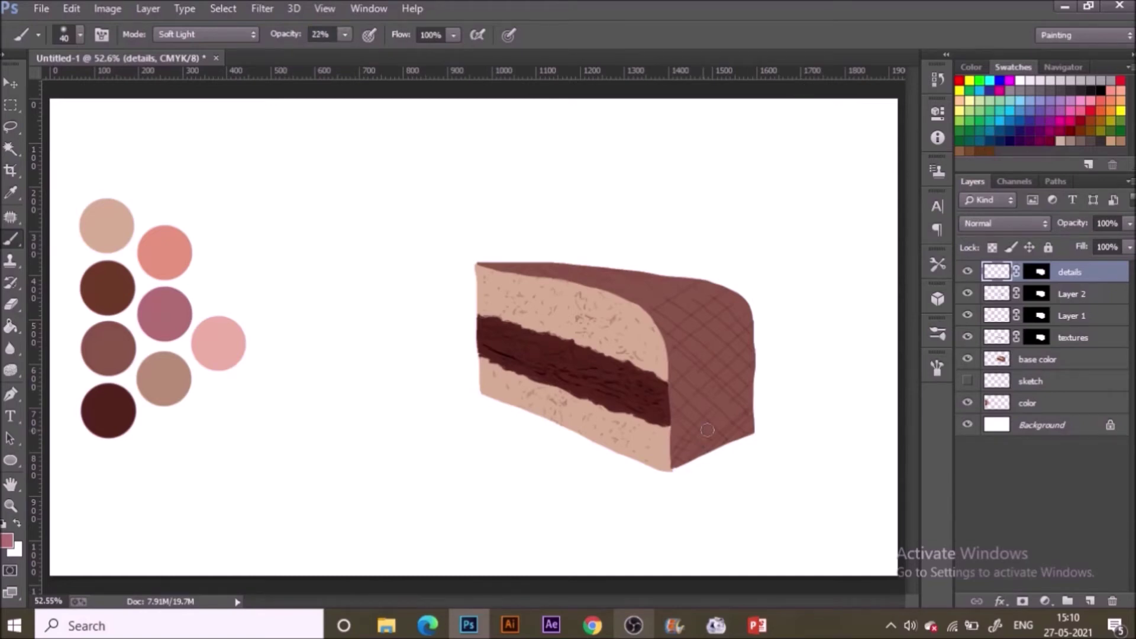
On Layer 2, tint the cake's outer side with mauve and brush soft highlights on its top with the tan palette colour
left_click(1086, 295)
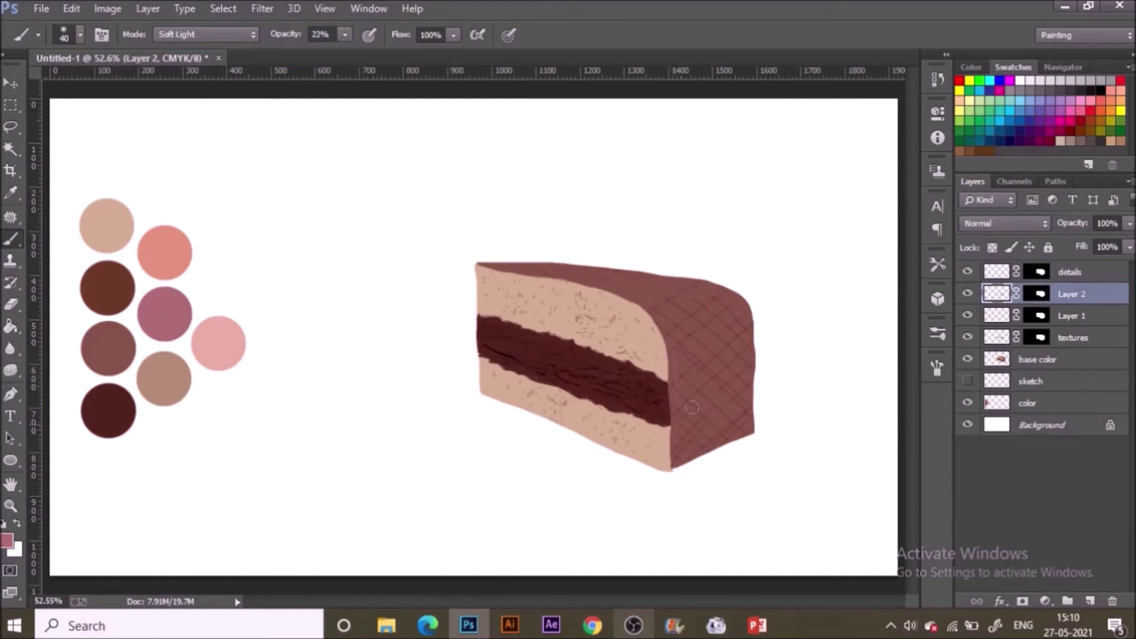
left_click_drag(671, 349, 676, 407)
left_click_drag(746, 321, 744, 414)
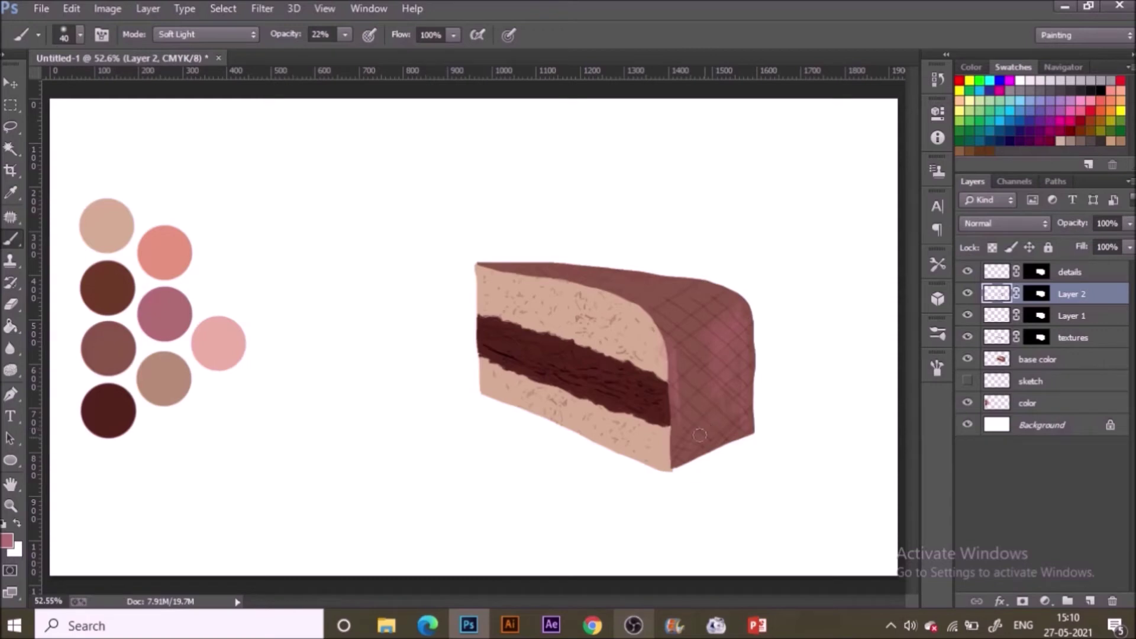
left_click(170, 371, "alt")
mouse_move(634, 277)
left_mouse_down()
mouse_move(582, 259)
mouse_move(568, 269)
mouse_move(703, 288)
left_mouse_up()
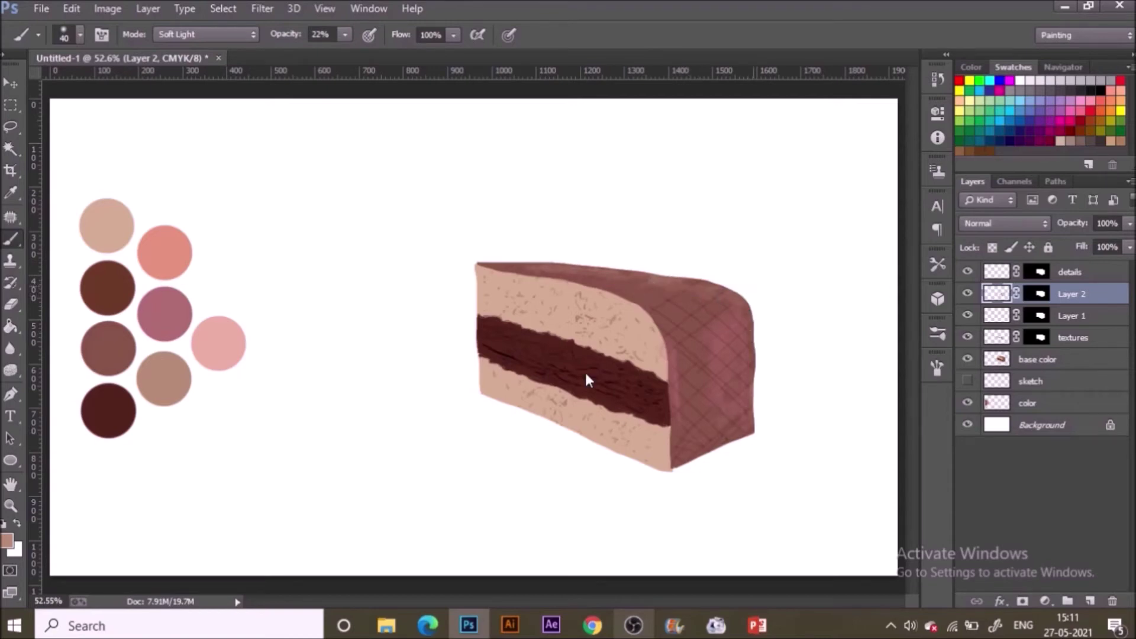
Brush soft coral blush over both sponge layers on Layer 2 in Soft Light mode at 16% opacity
left_click(210, 355, "alt")
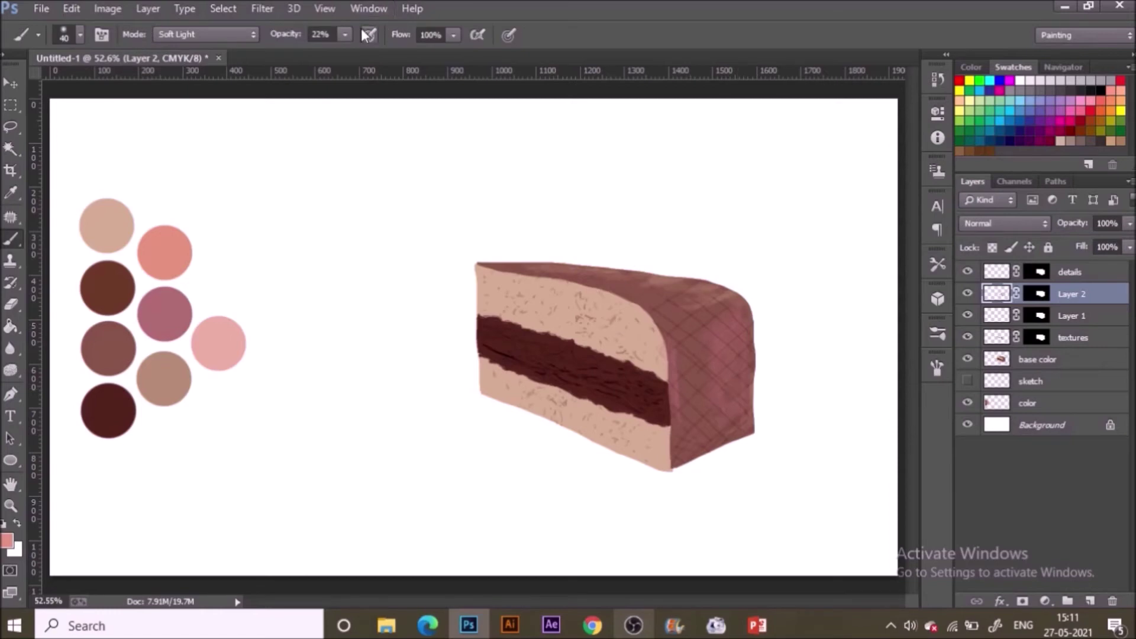
left_click_drag(345, 35, 339, 52)
key("1")
key("6")
left_click(603, 341)
key("ctrl+1")
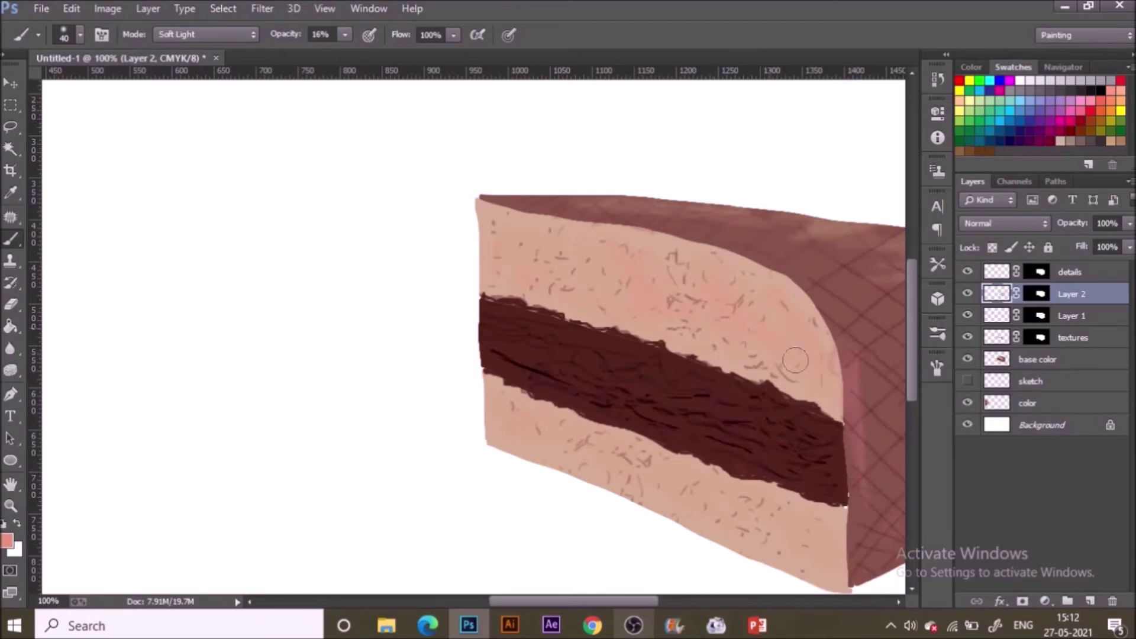
left_click_drag(673, 491, 582, 440)
mouse_move(810, 517)
left_mouse_down()
mouse_move(783, 535)
mouse_move(801, 549)
mouse_move(698, 484)
mouse_move(726, 516)
mouse_move(634, 480)
left_mouse_up()
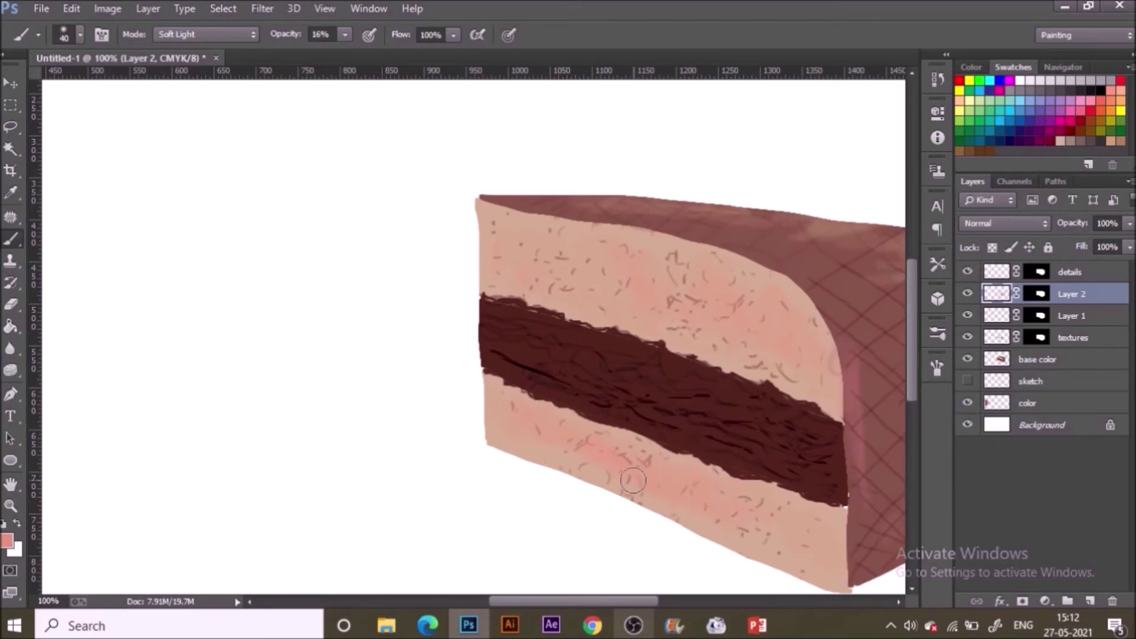
key("ctrl+0")
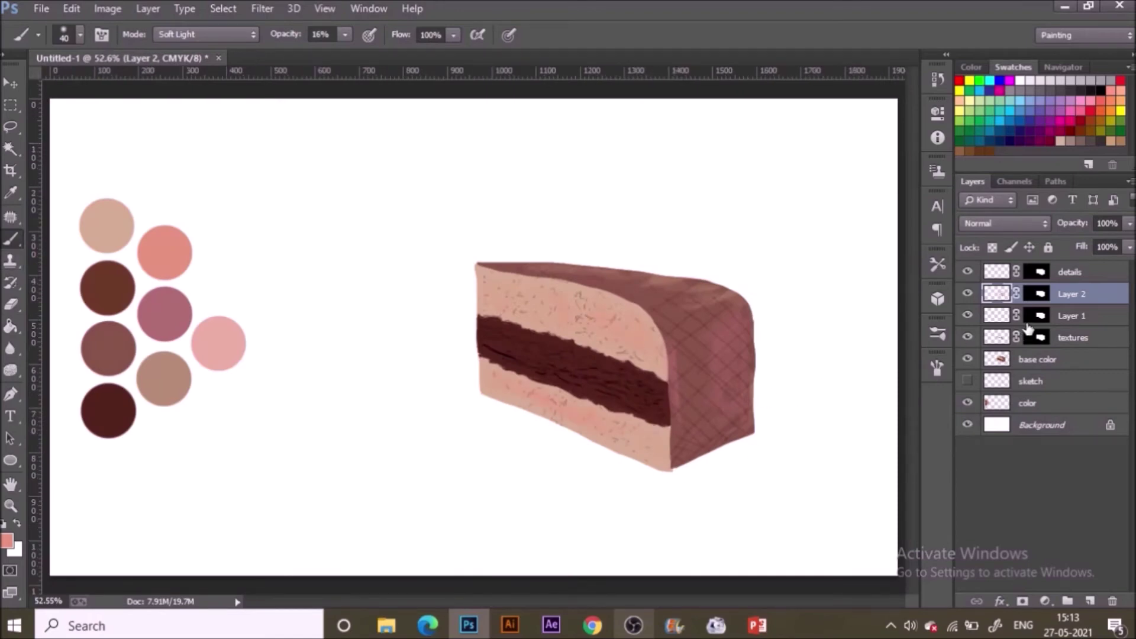
Paint faint coral texture over the cake's outer side on the details layer with a 40 px bristle brush at 6% opacity
key("alt+bracketright")
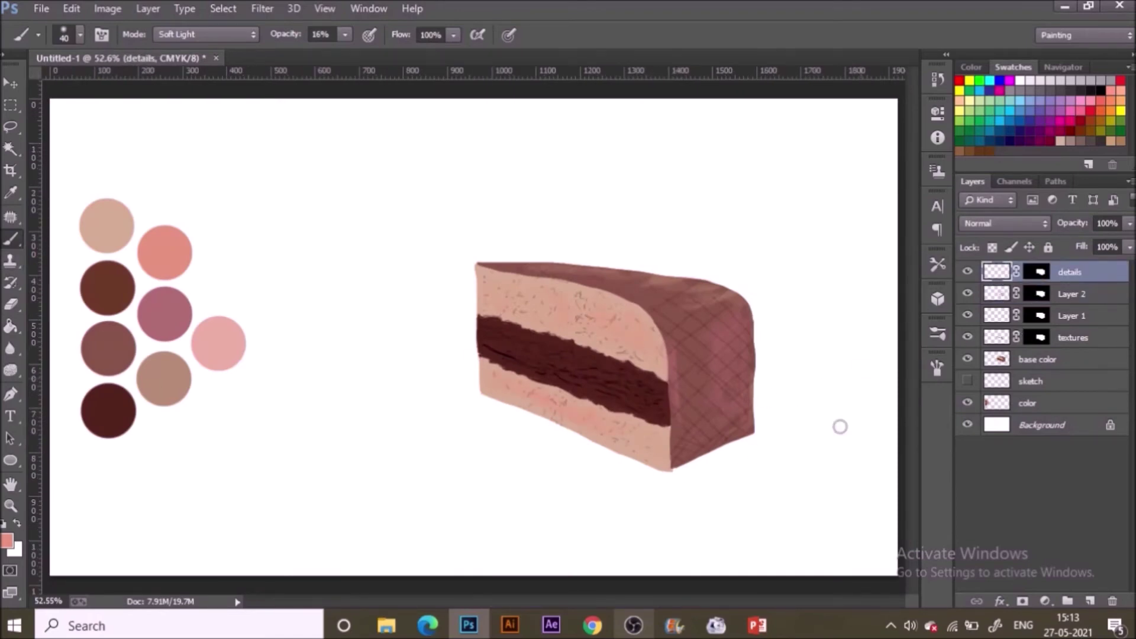
left_click(936, 334)
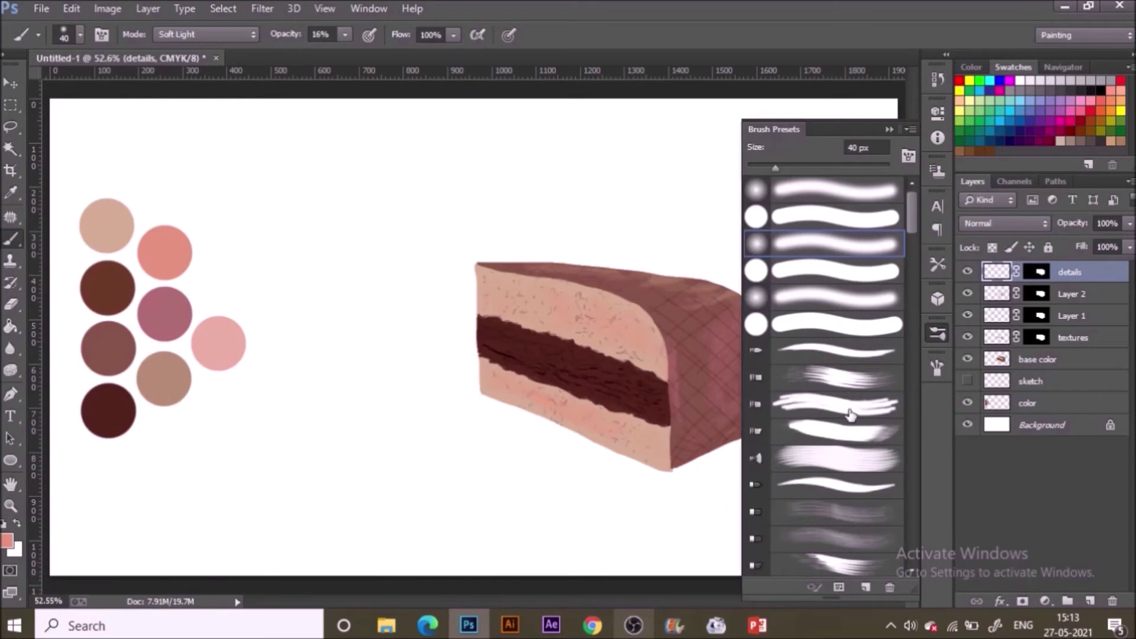
left_click(827, 466)
left_click(894, 129)
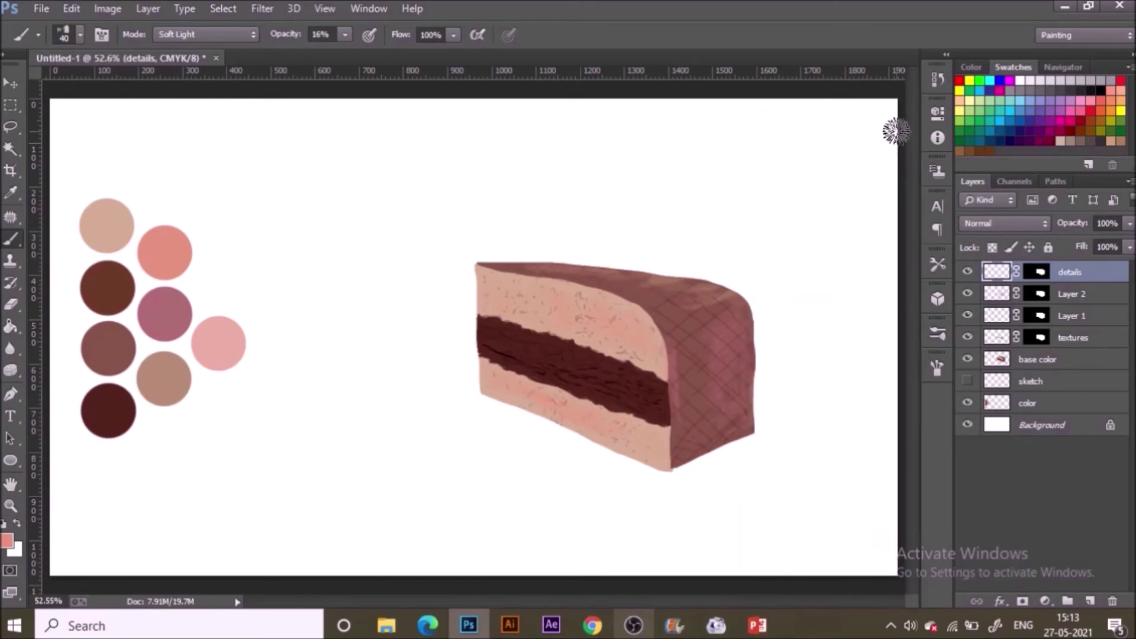
left_click(344, 34)
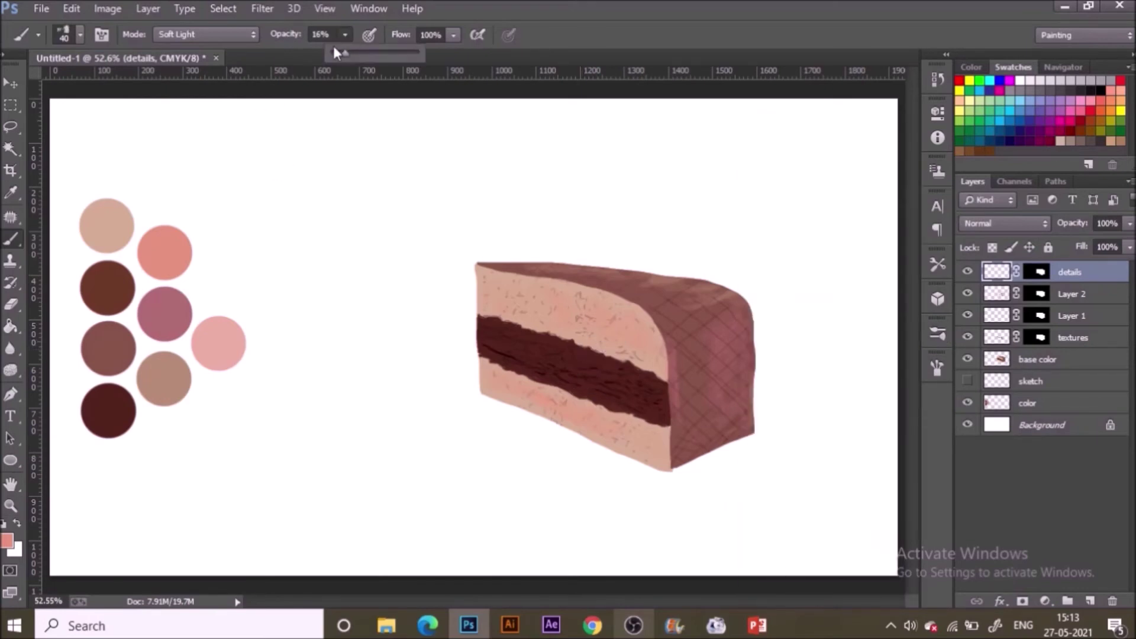
left_click(569, 6)
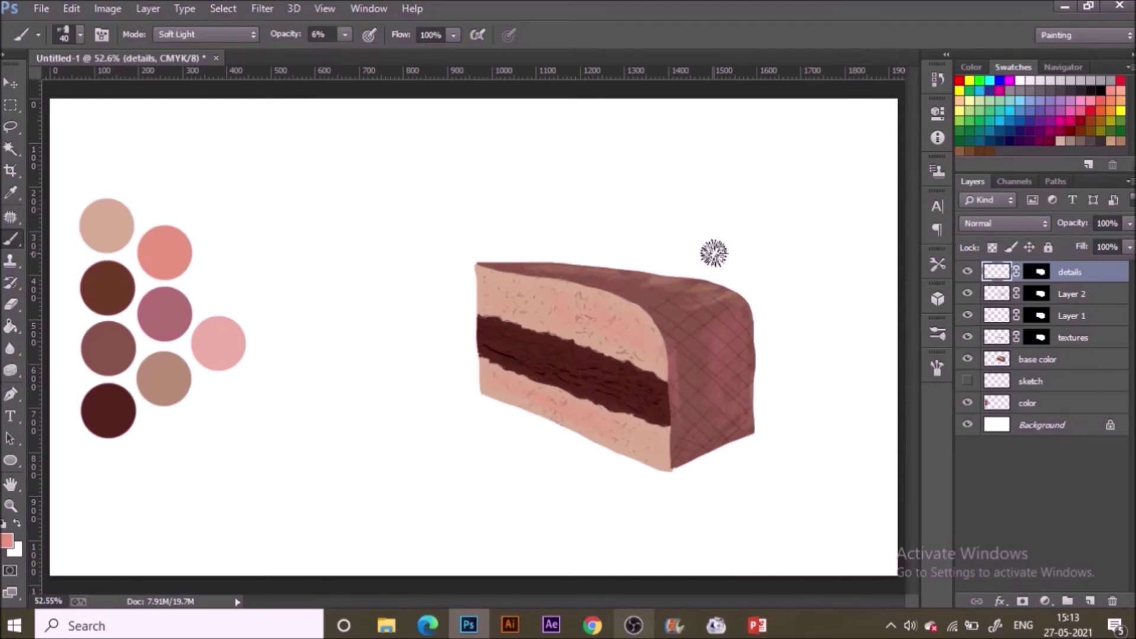
mouse_move(671, 397)
left_mouse_down()
mouse_move(702, 421)
mouse_move(705, 447)
mouse_move(732, 324)
mouse_move(726, 424)
mouse_move(698, 355)
left_mouse_up()
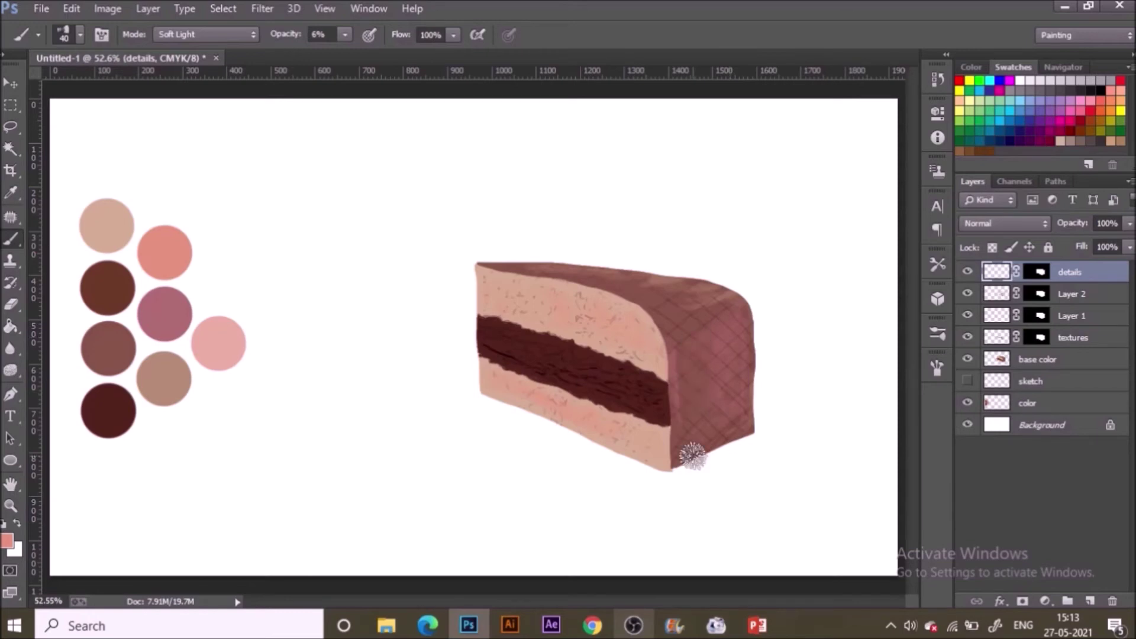
mouse_move(693, 456)
left_mouse_down()
mouse_move(727, 370)
mouse_move(728, 326)
mouse_move(735, 431)
mouse_move(691, 355)
mouse_move(689, 453)
left_mouse_up()
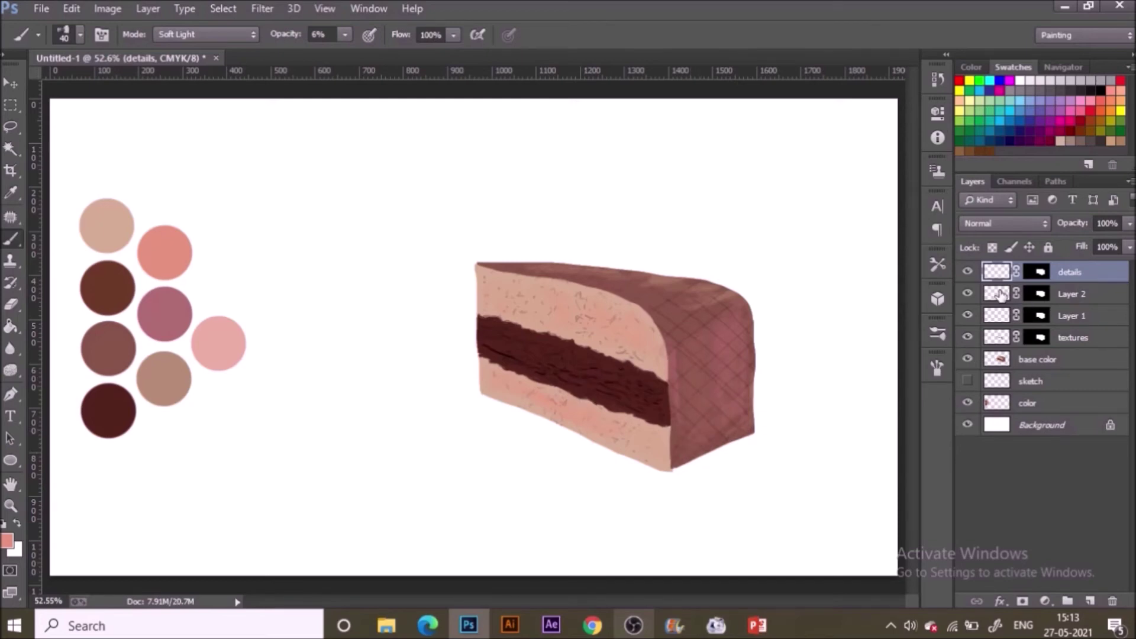
With a different bristle brush at 22% opacity, paint soft tan highlights inside the dark middle band, redoing the first stroke
left_click(937, 334)
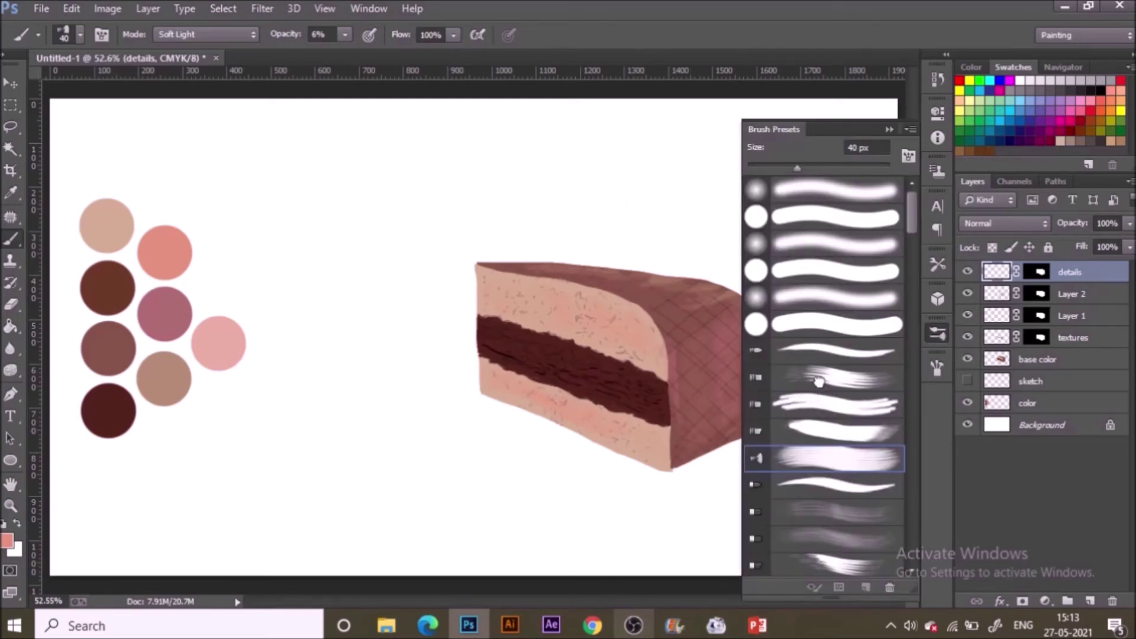
left_click(889, 129)
key("i")
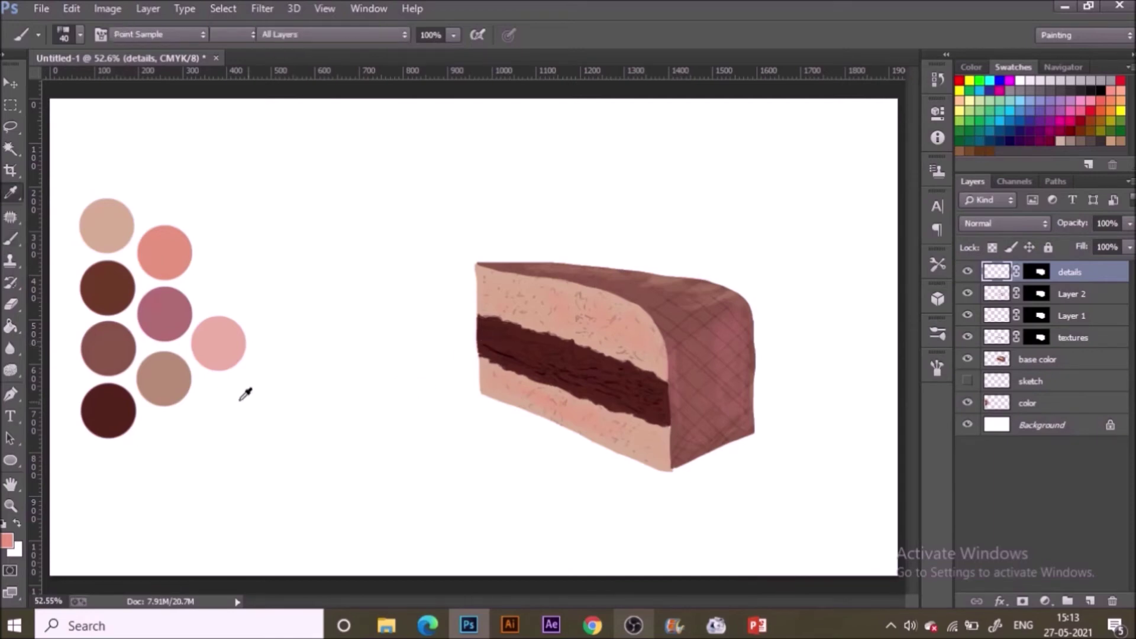
left_click(179, 375)
key("b")
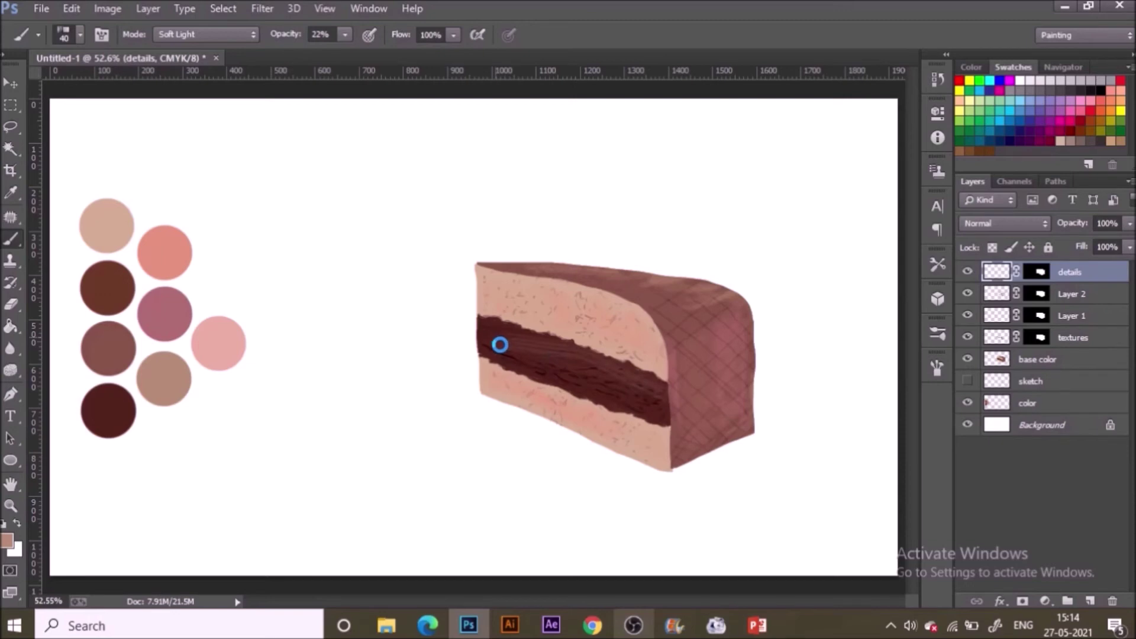
key("ctrl+z")
mouse_move(502, 345)
left_mouse_down()
mouse_move(538, 351)
mouse_move(634, 404)
mouse_move(652, 394)
mouse_move(557, 381)
mouse_move(594, 388)
left_mouse_up()
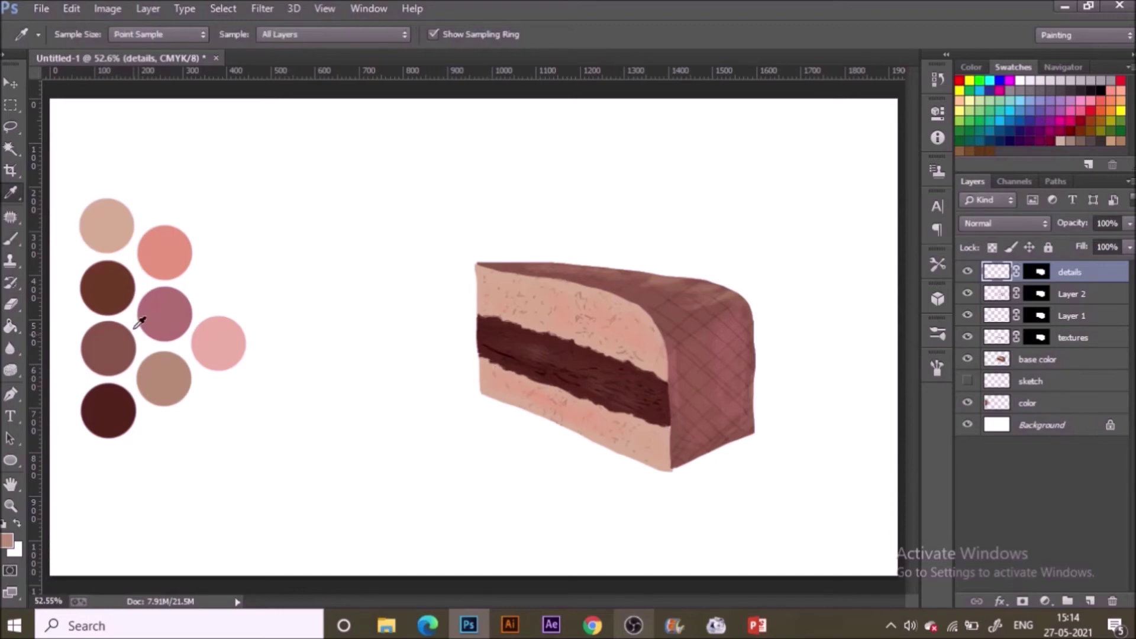
Set up a 30 px soft round brush in Multiply mode with the dark brown palette colour
left_click(112, 287, "alt")
left_click(200, 35)
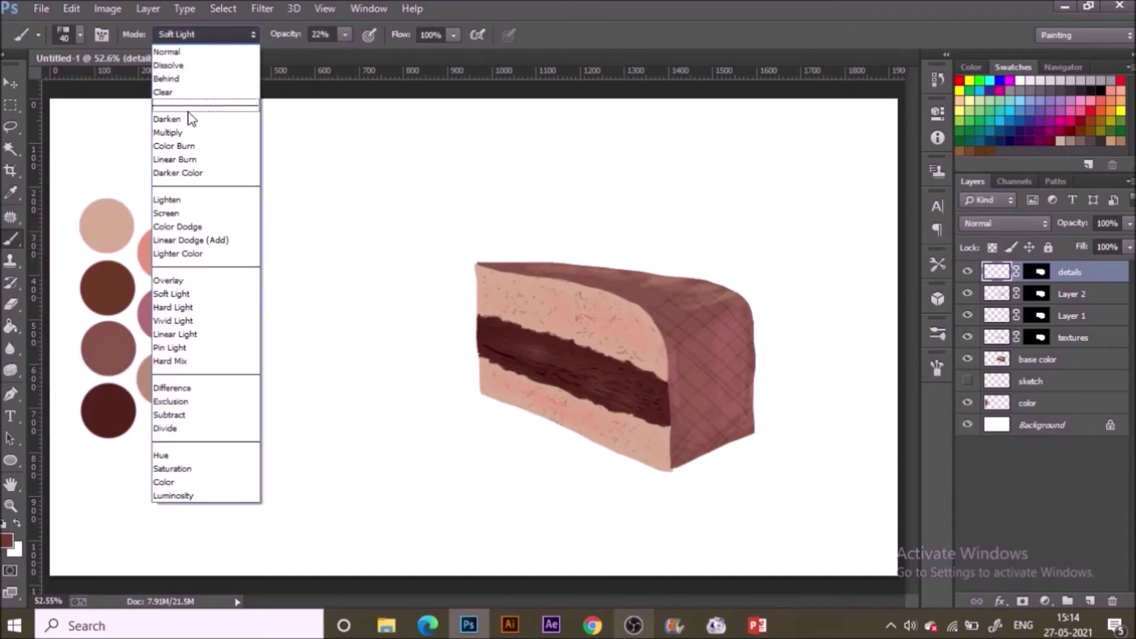
left_click(187, 122)
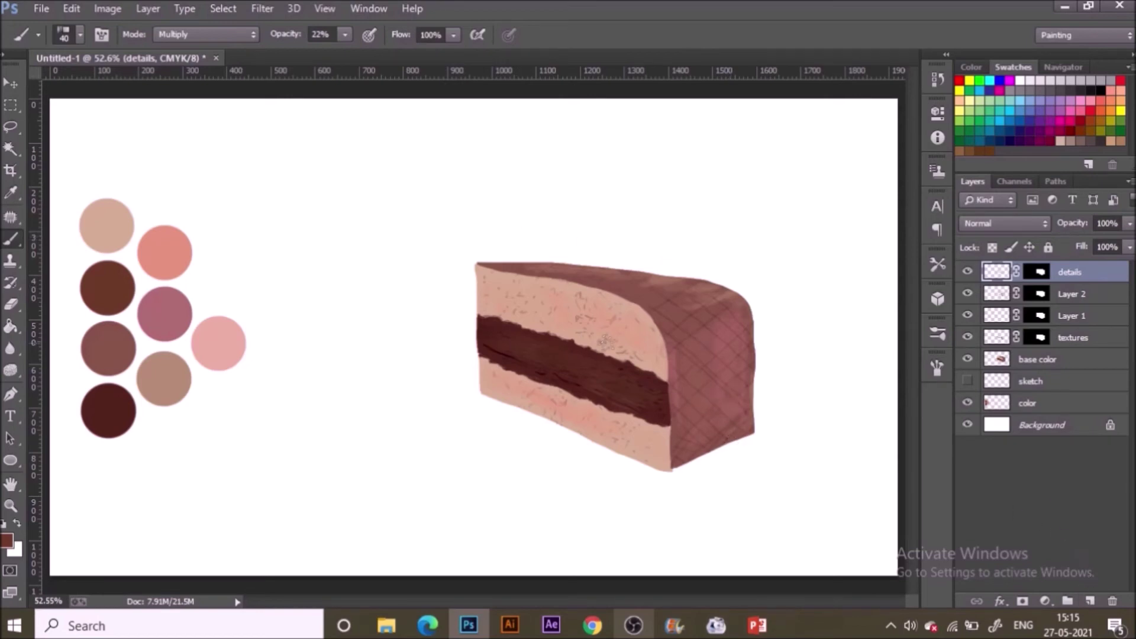
left_click(940, 368)
left_click(750, 158)
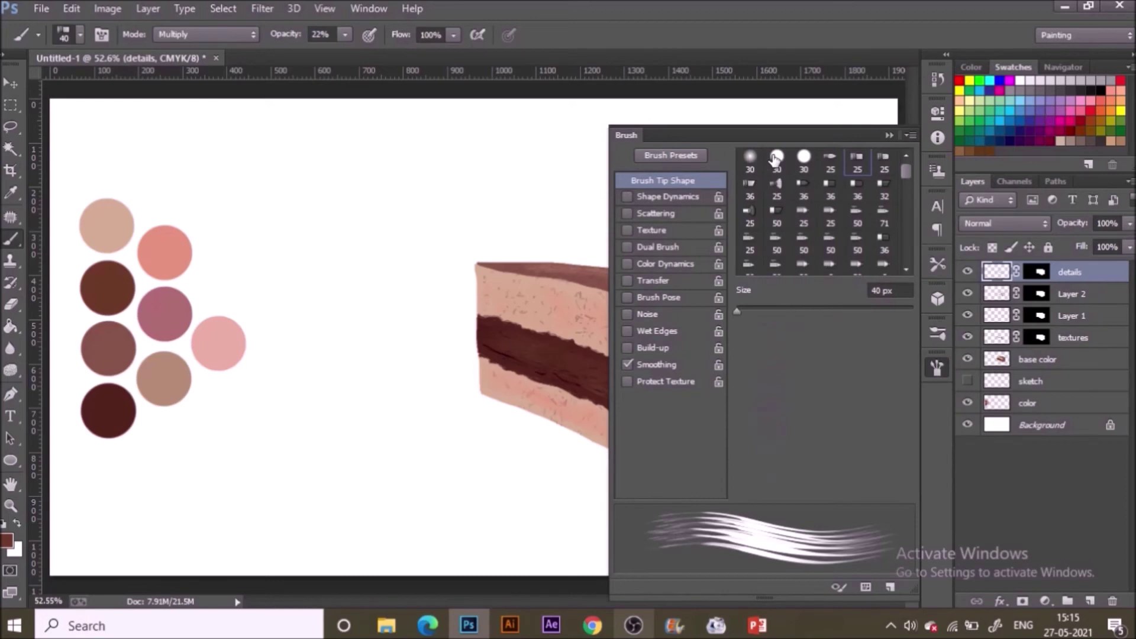
left_click(889, 135)
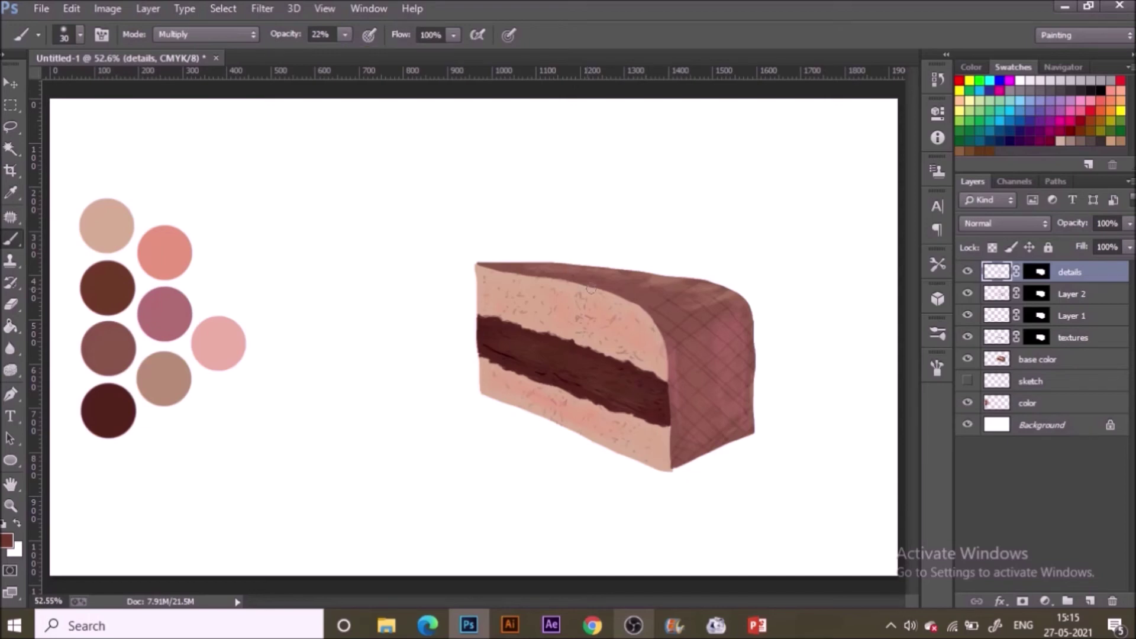
On Layer 2, shade the brown outer side and top with dark brown along the edge where they meet the cut face
left_click(1060, 296)
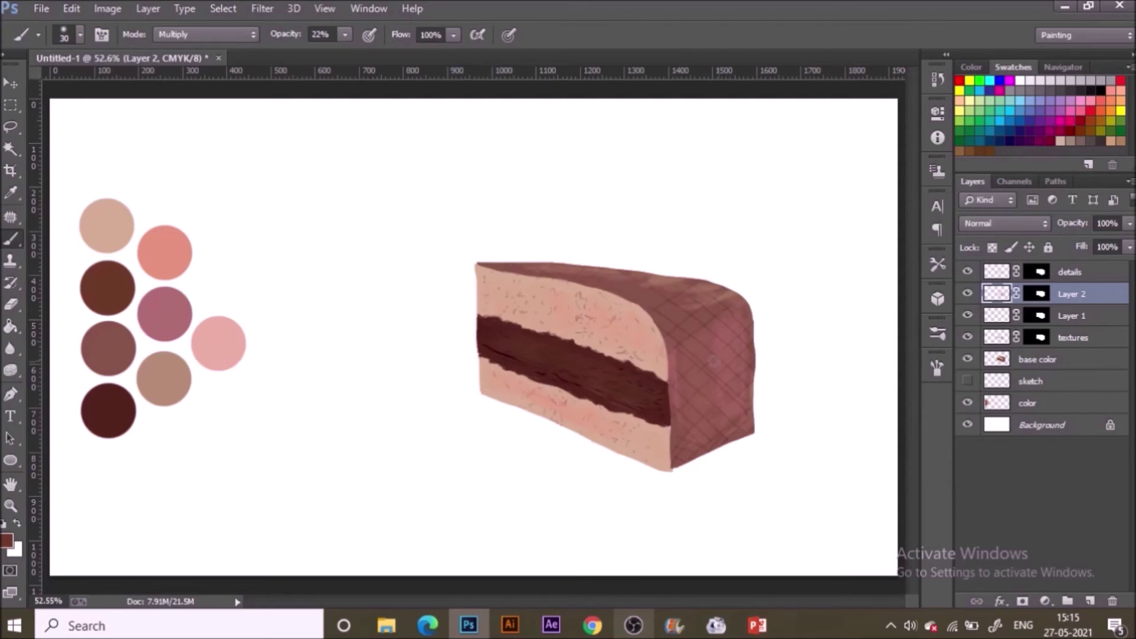
left_click_drag(664, 443, 672, 432)
key("ctrl+z")
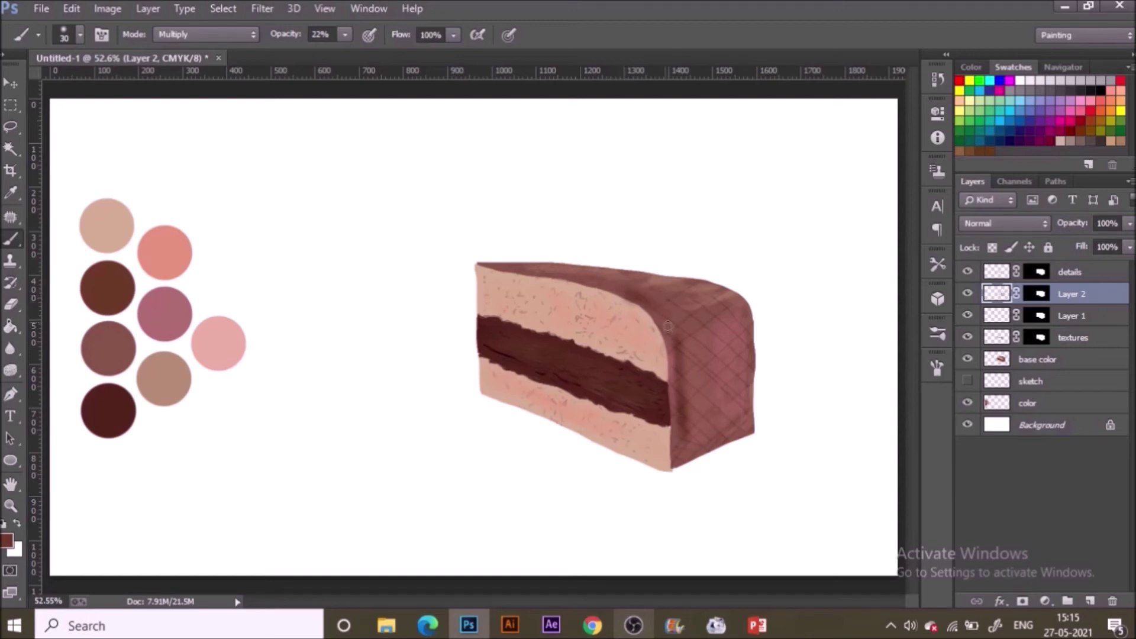
mouse_move(675, 346)
left_mouse_down()
mouse_move(682, 409)
mouse_move(581, 282)
left_mouse_up()
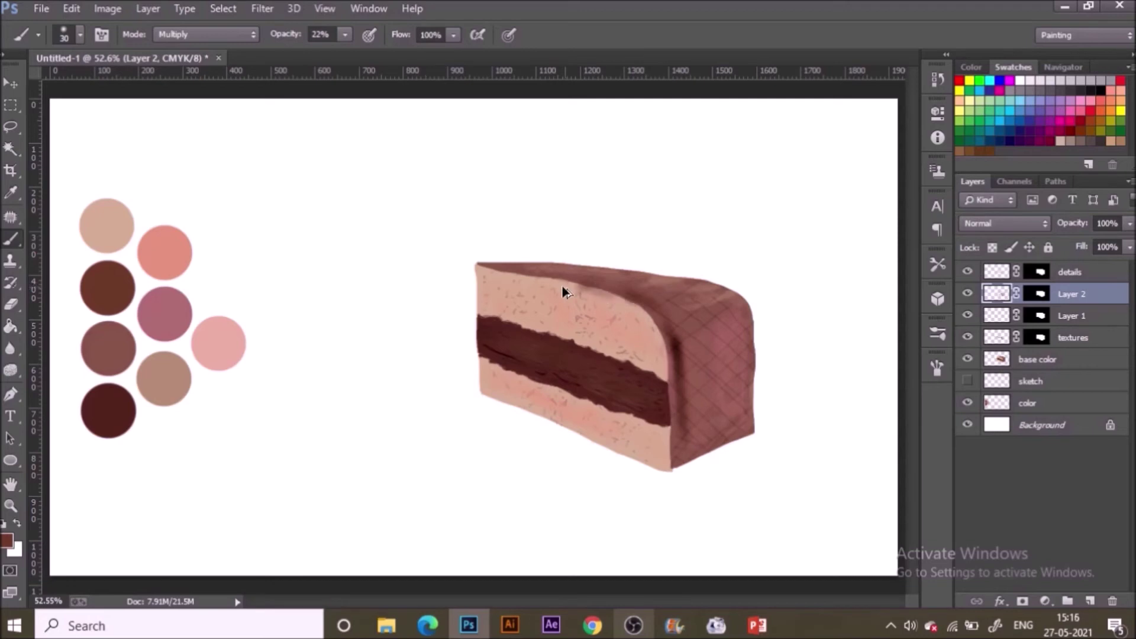
Shade the outer edges of the upper and lower sponge layers with tan in Multiply mode at 14% opacity
left_click(345, 34)
left_click_drag(350, 54, 373, 53)
left_click(202, 341, "alt")
mouse_move(484, 272)
left_mouse_down()
mouse_move(615, 303)
mouse_move(542, 283)
mouse_move(662, 342)
mouse_move(660, 356)
mouse_move(600, 298)
mouse_move(560, 312)
mouse_move(492, 285)
mouse_move(526, 284)
left_mouse_up()
mouse_move(658, 464)
left_mouse_down()
mouse_move(477, 388)
mouse_move(669, 471)
mouse_move(494, 392)
mouse_move(662, 470)
mouse_move(614, 464)
mouse_move(618, 454)
mouse_move(489, 403)
left_mouse_up()
Enlarge the brush to 90 px and tint the cake's cut face with the coral palette colour in Soft Light mode
key("bracketright")
key("bracketright")
key("bracketright")
key("bracketright")
key("bracketright")
key("bracketright")
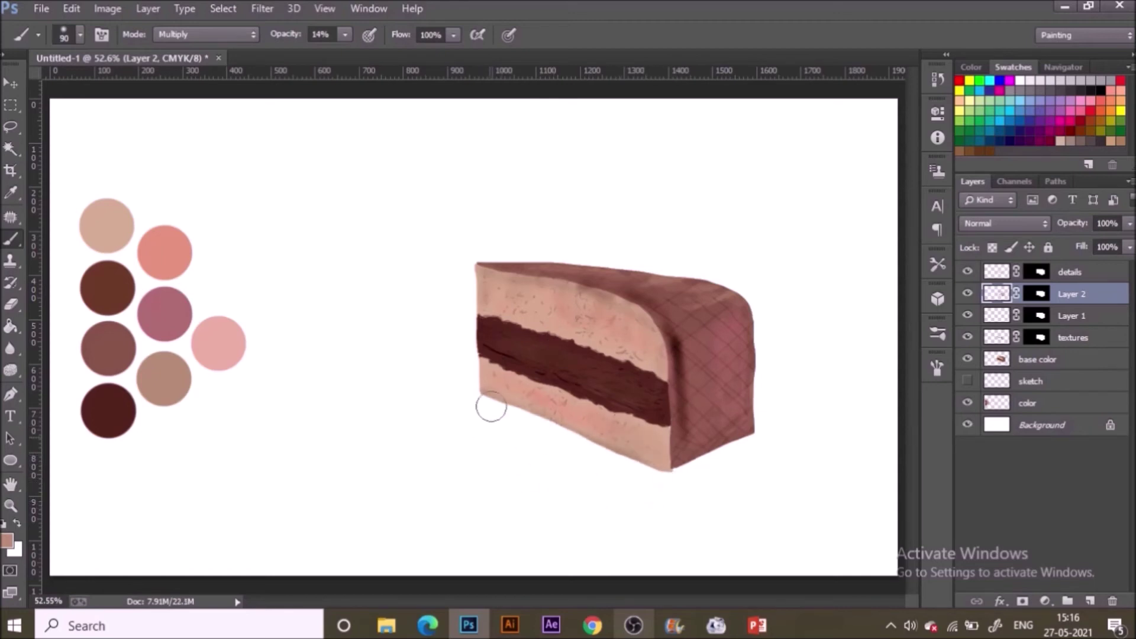
key("i")
left_click(177, 252)
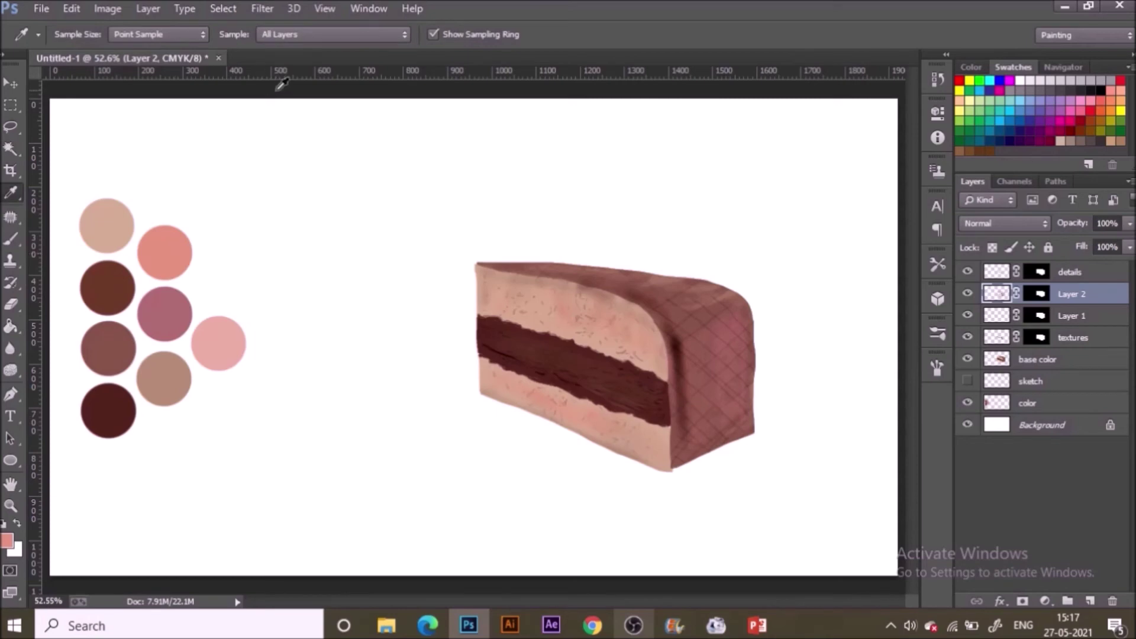
key("b")
left_click(252, 34)
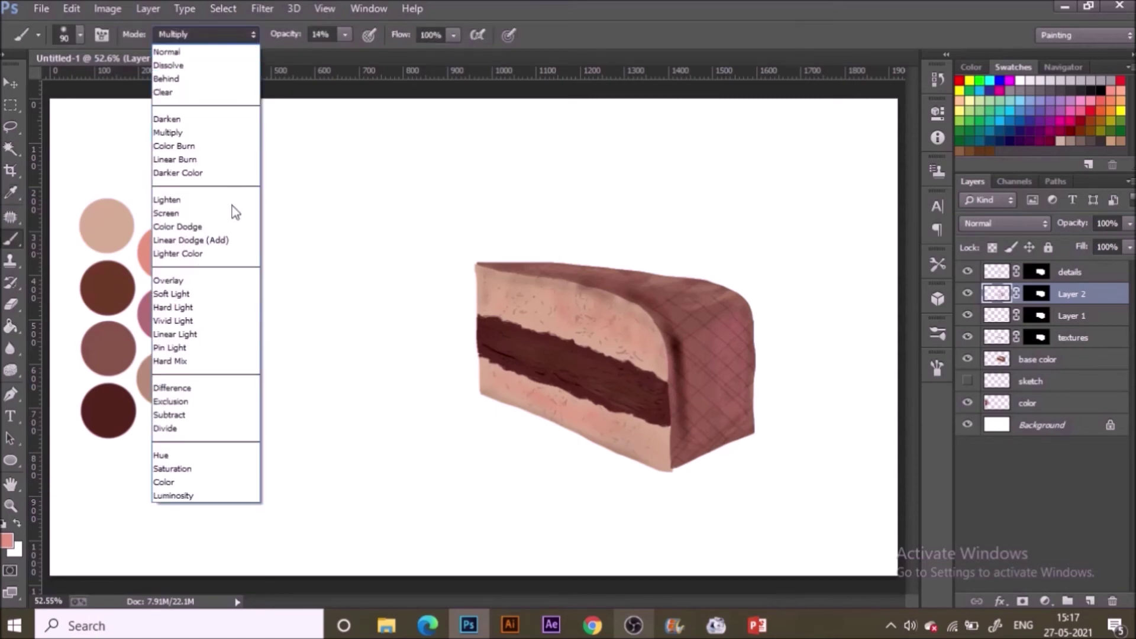
left_click(241, 294)
mouse_move(677, 438)
left_mouse_down()
mouse_move(625, 426)
mouse_move(636, 439)
mouse_move(599, 416)
mouse_move(505, 394)
mouse_move(490, 365)
mouse_move(604, 347)
mouse_move(500, 319)
mouse_move(588, 312)
mouse_move(609, 339)
mouse_move(632, 344)
mouse_move(560, 316)
mouse_move(549, 368)
mouse_move(653, 448)
mouse_move(681, 420)
mouse_move(597, 381)
left_mouse_up()
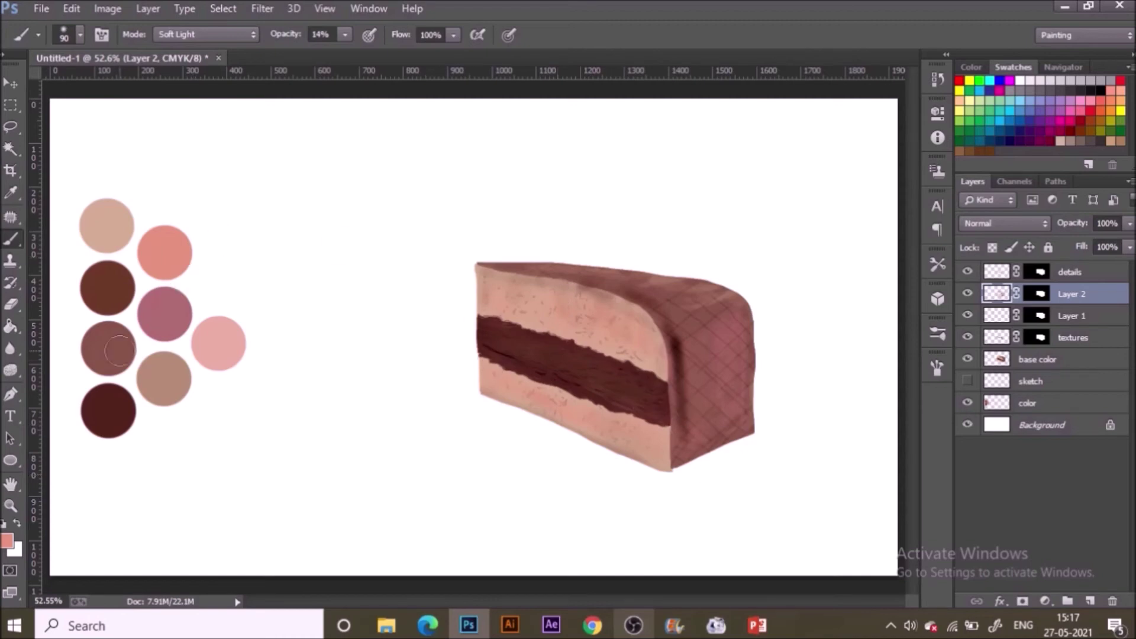
Darken the chocolate filling on Layer 2 with the darkest maroon palette colour, using a 15 px brush in Multiply mode at 51% opacity
key("i")
left_click(112, 393)
key("b")
left_click(177, 35)
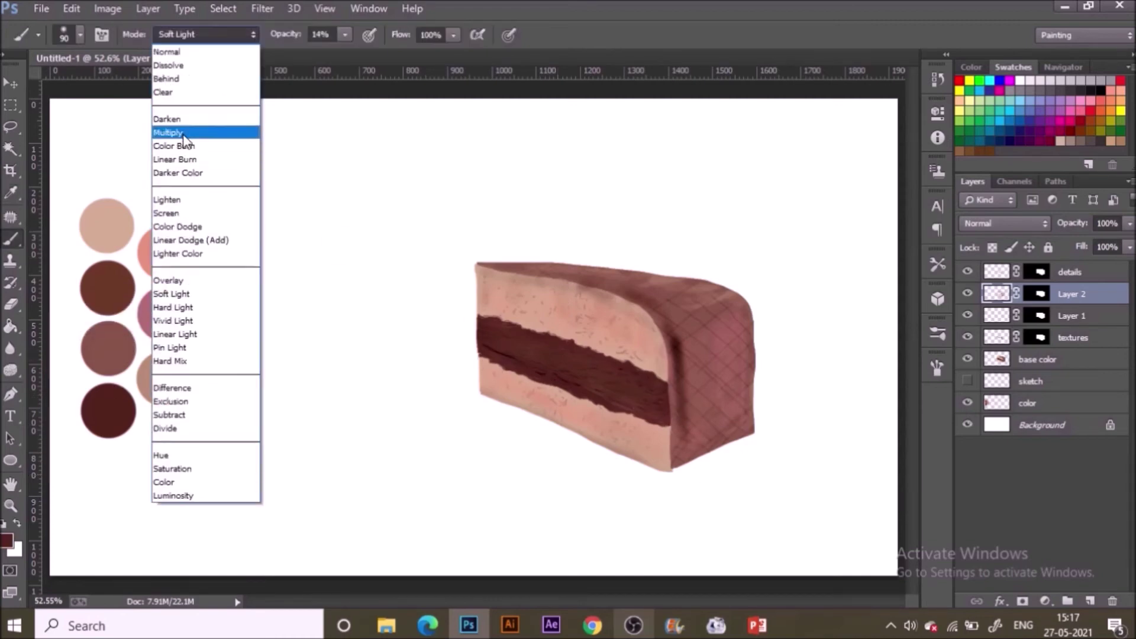
left_click(186, 132)
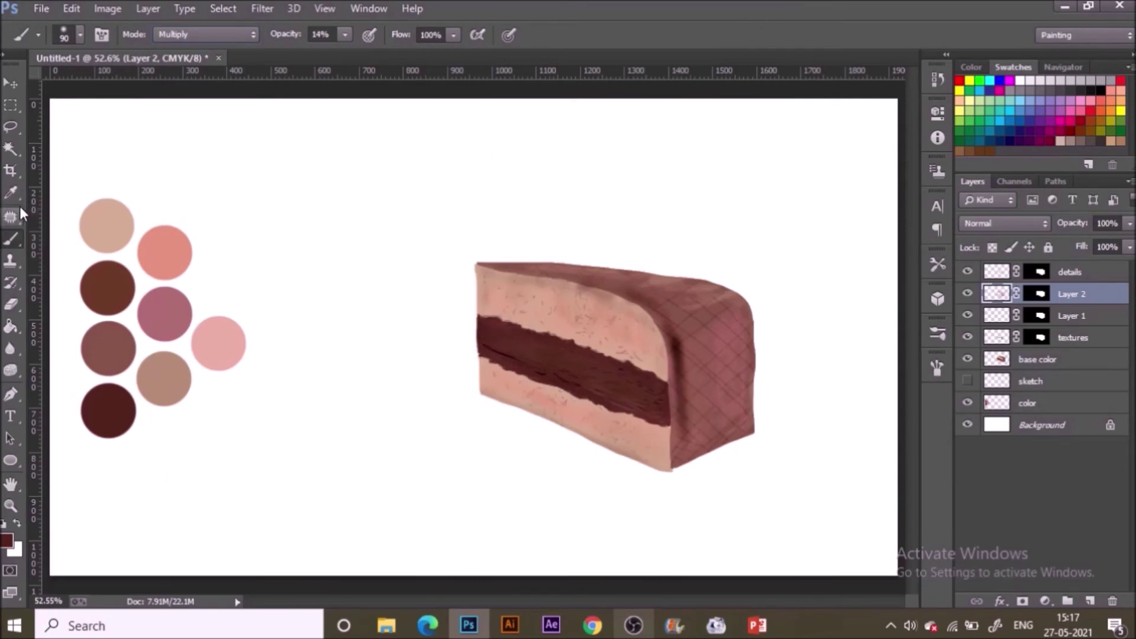
key("bracketleft")
key("bracketleft")
key("bracketleft")
key("bracketleft")
key("bracketleft")
key("bracketleft")
key("bracketleft")
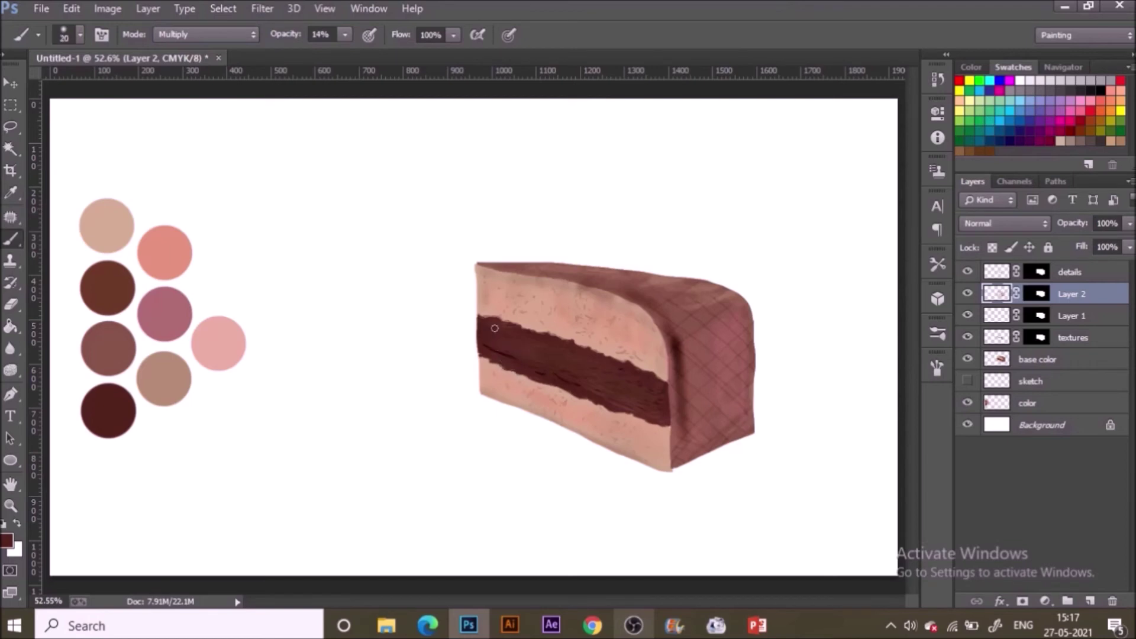
key("bracketleft")
left_click_drag(345, 35, 378, 56)
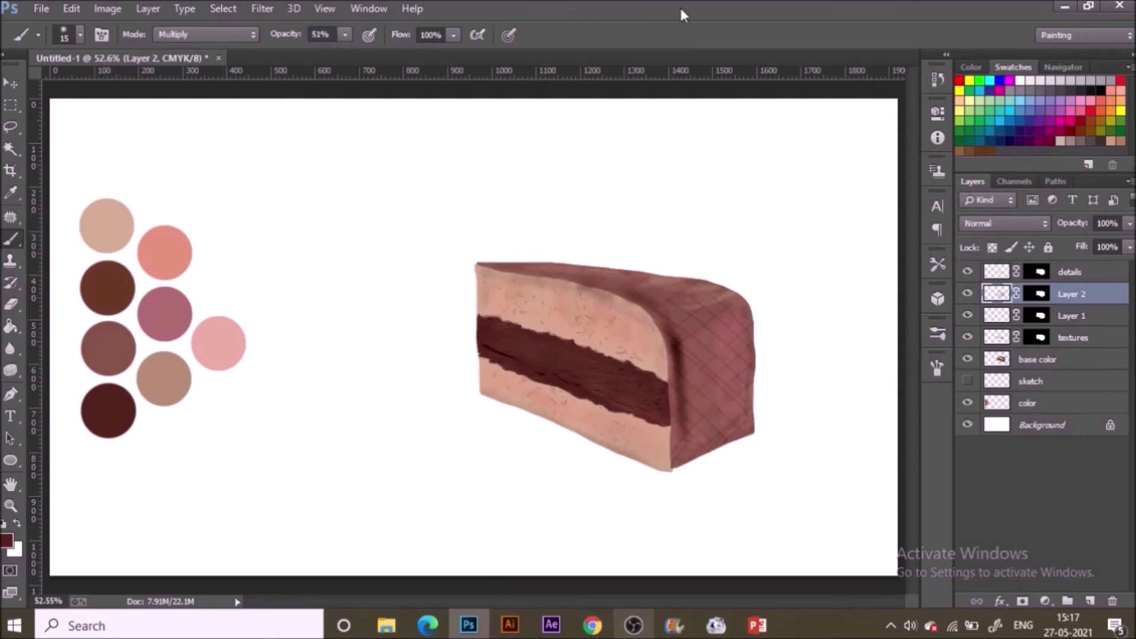
left_click(518, 321)
left_click_drag(625, 362, 628, 384)
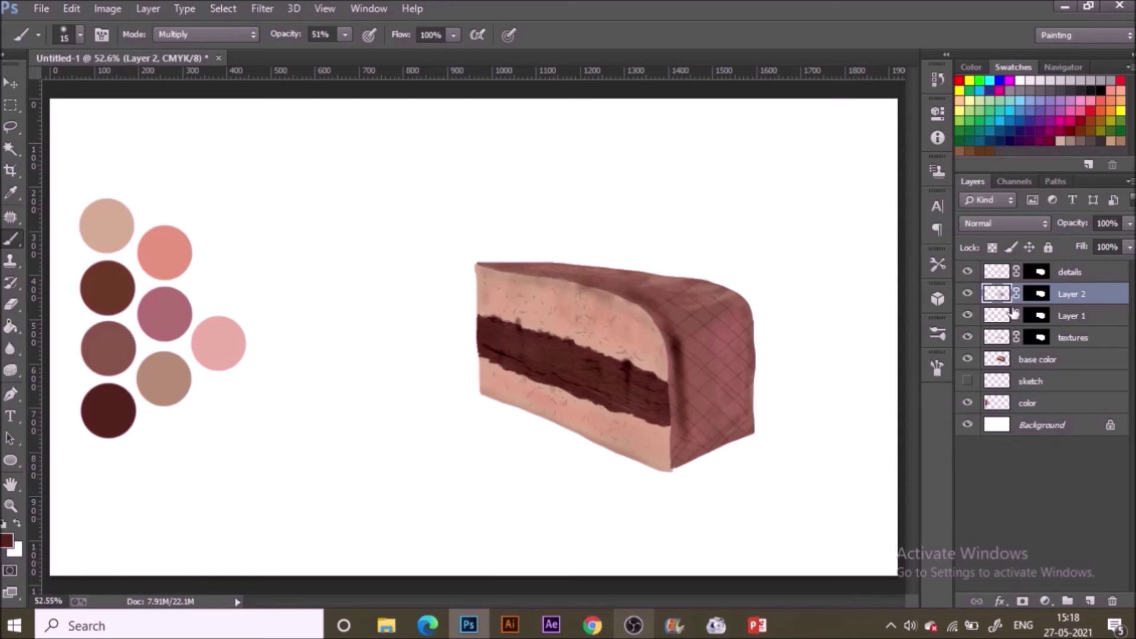
On the details layer, draw thin maroon contour lines along the brown icing's inner edge with an 8 px round point bristle brush
left_click(1088, 275)
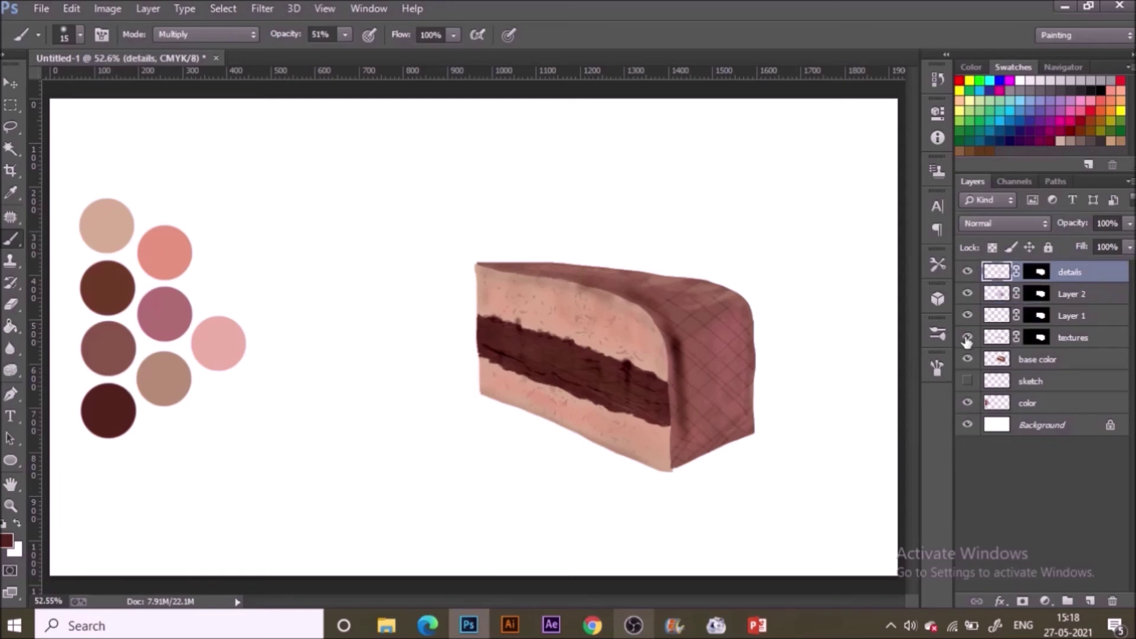
left_click(940, 331)
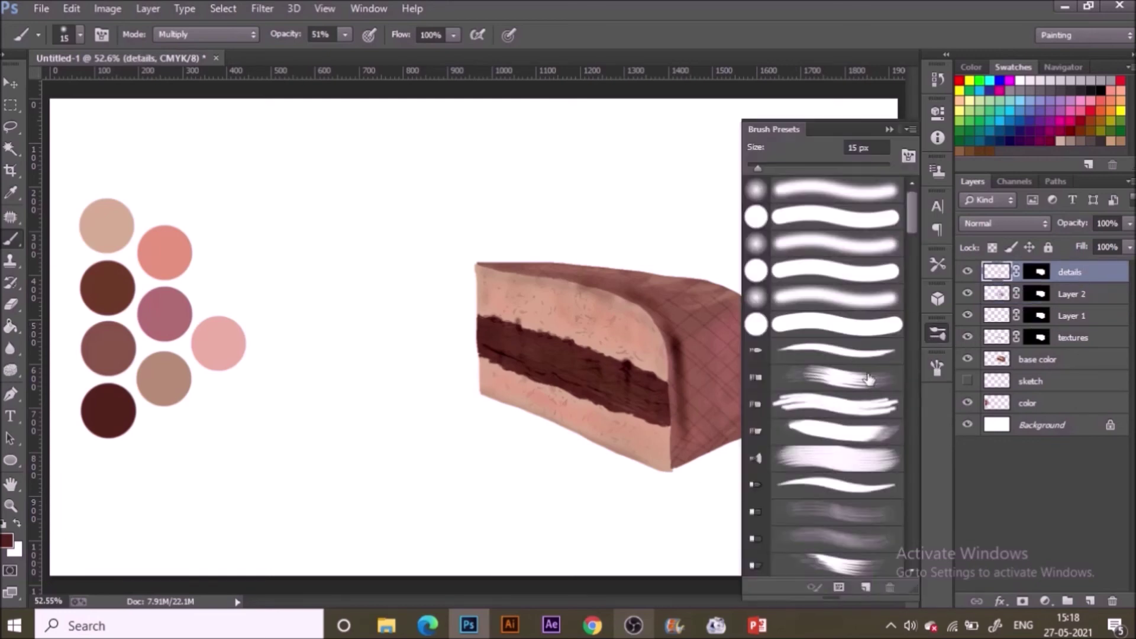
left_click(835, 350)
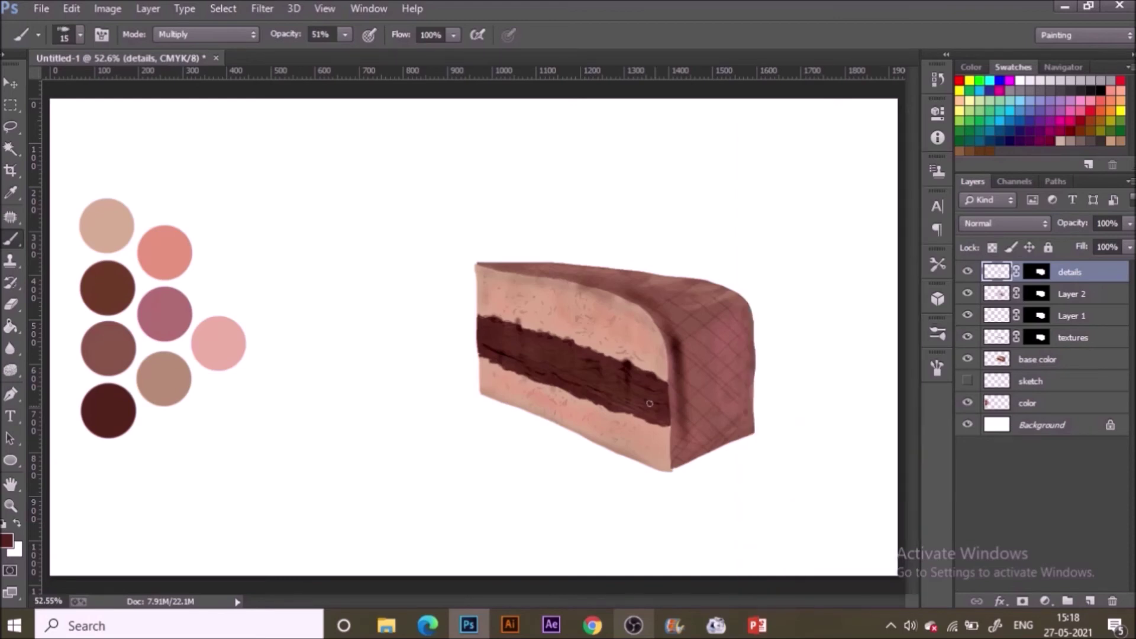
key("bracketleft")
key("bracketleft")
mouse_move(500, 271)
left_mouse_down()
mouse_move(566, 280)
mouse_move(656, 318)
left_mouse_up()
left_click_drag(677, 451, 673, 360)
left_click_drag(671, 407, 673, 447)
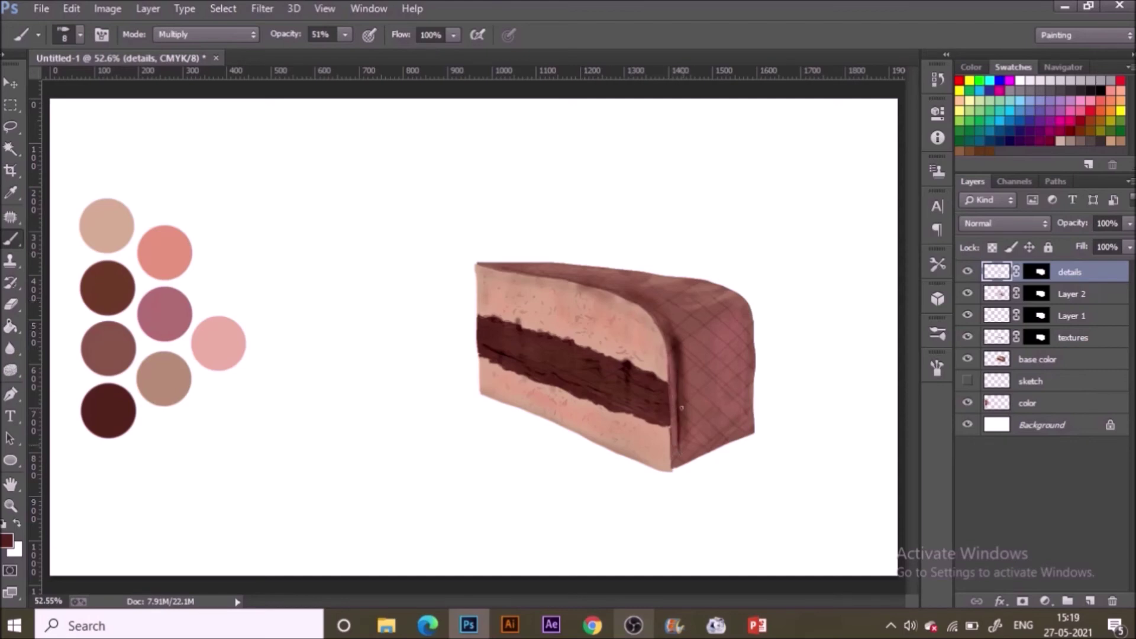
left_click_drag(680, 409, 684, 446)
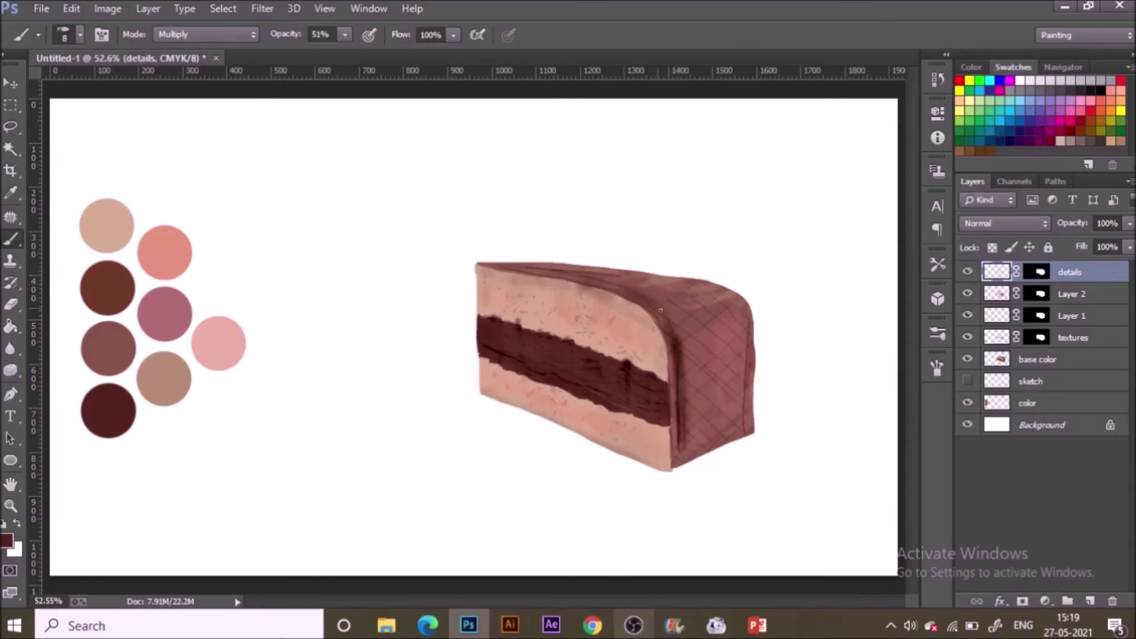
Hatch the cake's brown top and outer side with short, fine maroon strokes, stepping back through trial strokes
left_click_drag(666, 283, 722, 295)
left_click_drag(698, 380, 696, 408)
left_click_drag(736, 336, 730, 378)
left_click_drag(736, 330, 732, 368)
key("ctrl+alt+z")
key("ctrl+alt+z")
key("ctrl+shift+z")
key("ctrl+shift+z")
key("ctrl+alt+z")
key("ctrl+alt+z")
left_click_drag(660, 297, 678, 299)
left_click_drag(669, 298, 691, 301)
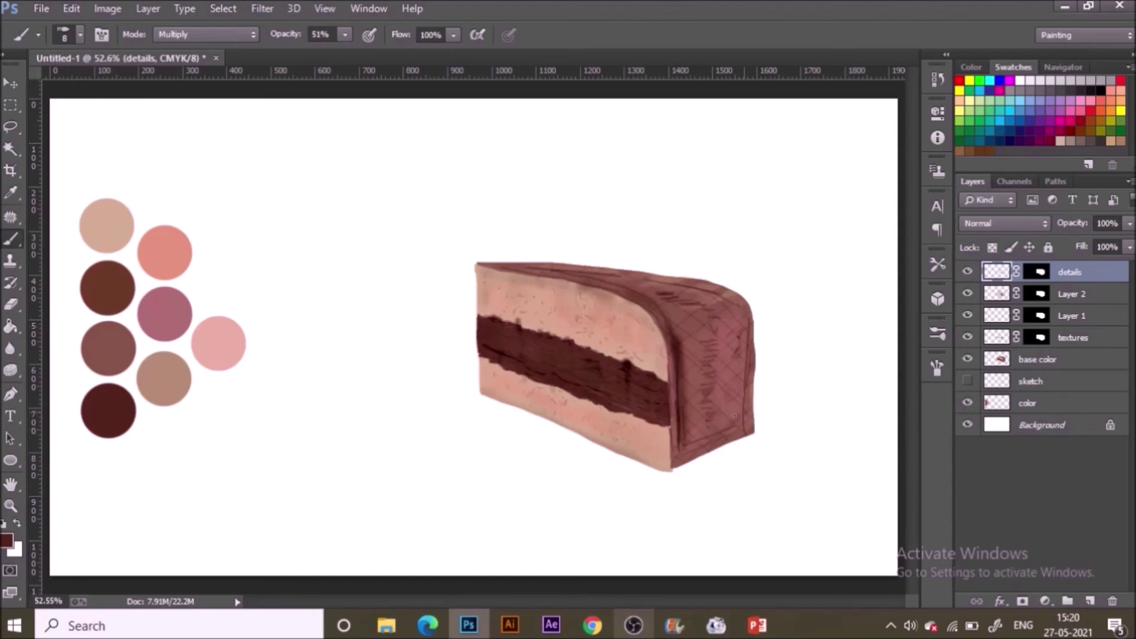
Add faint hatching to the two sponge layers of the cut face at 15% brush opacity
key("XF86MonBrightnessUp")
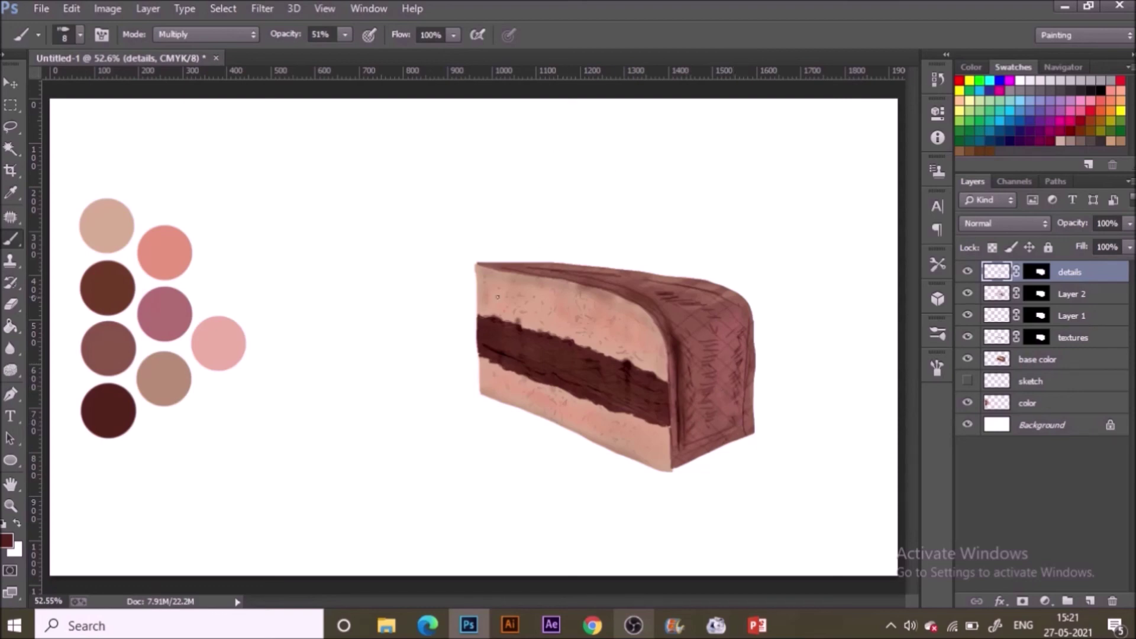
mouse_move(344, 34)
left_mouse_down()
mouse_move(332, 56)
mouse_move(310, 53)
left_mouse_up()
Create a layer directly above the sketch layer and name it shadow
left_click(1065, 386)
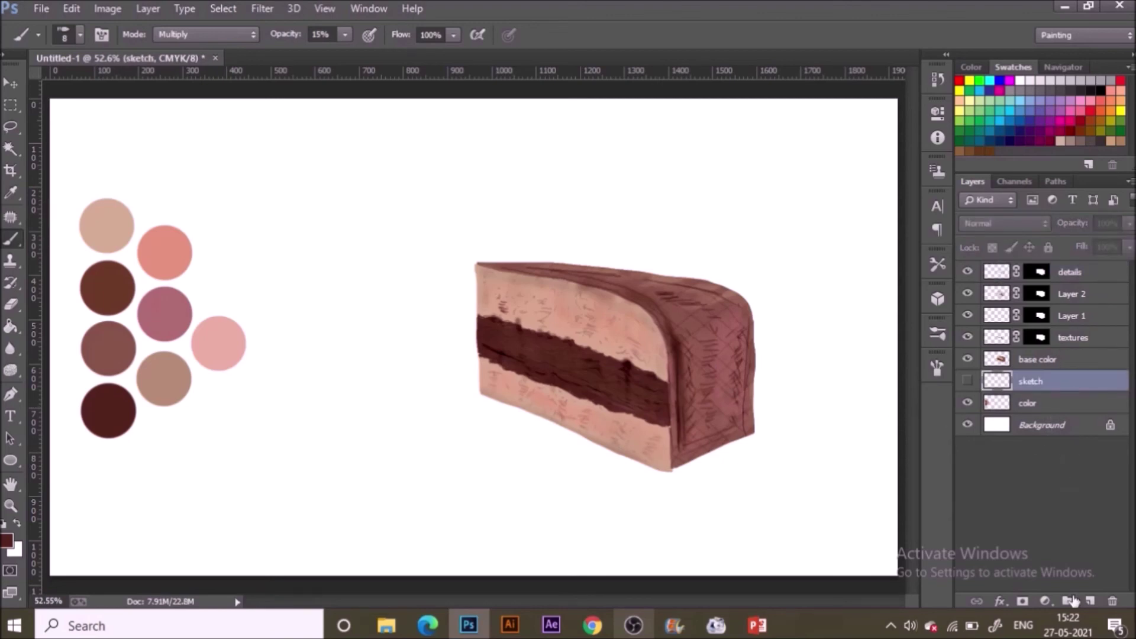
left_click(1089, 601)
double_click(1033, 381)
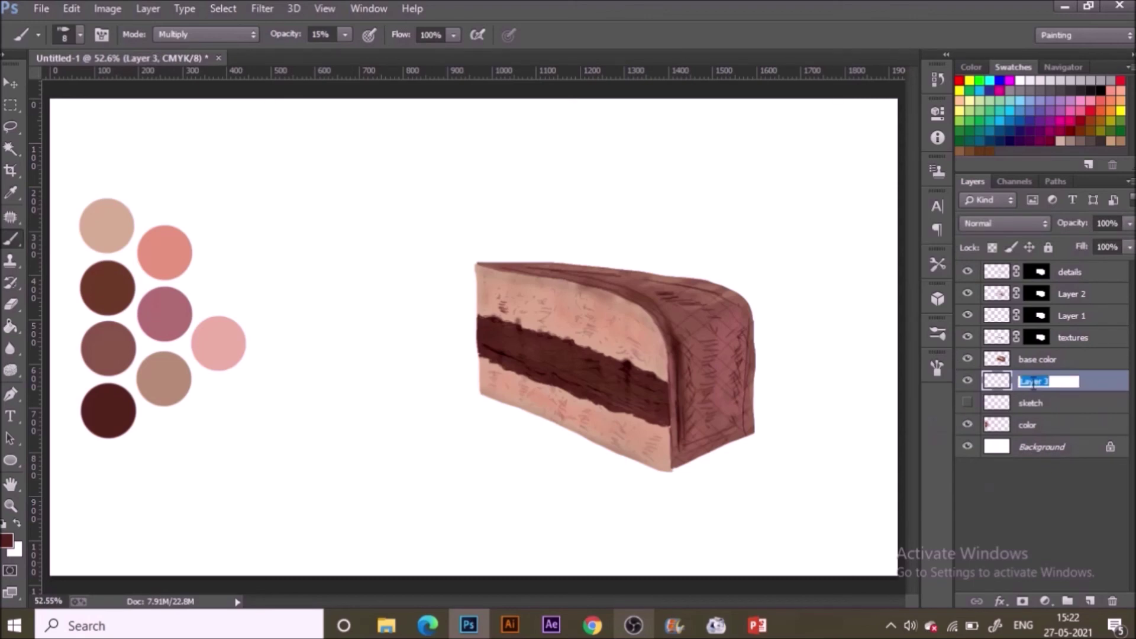
type("shadow")
key("Return")
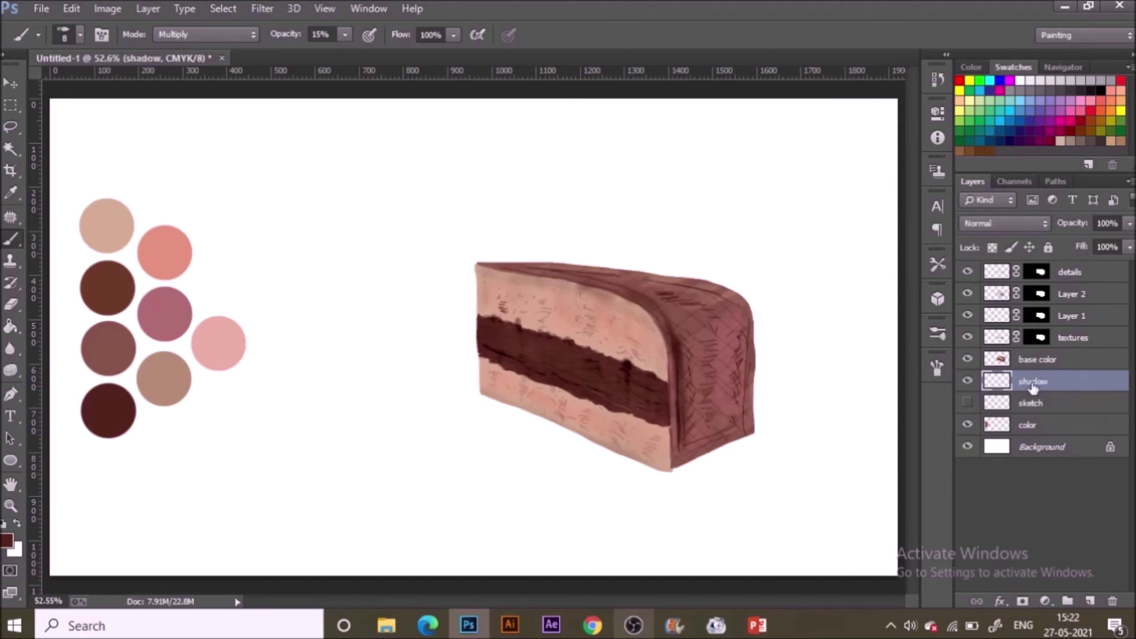
Set up a 30 px soft round brush in Soft Light mode with the darkest maroon palette colour
left_click(102, 414, "alt")
left_click(207, 34)
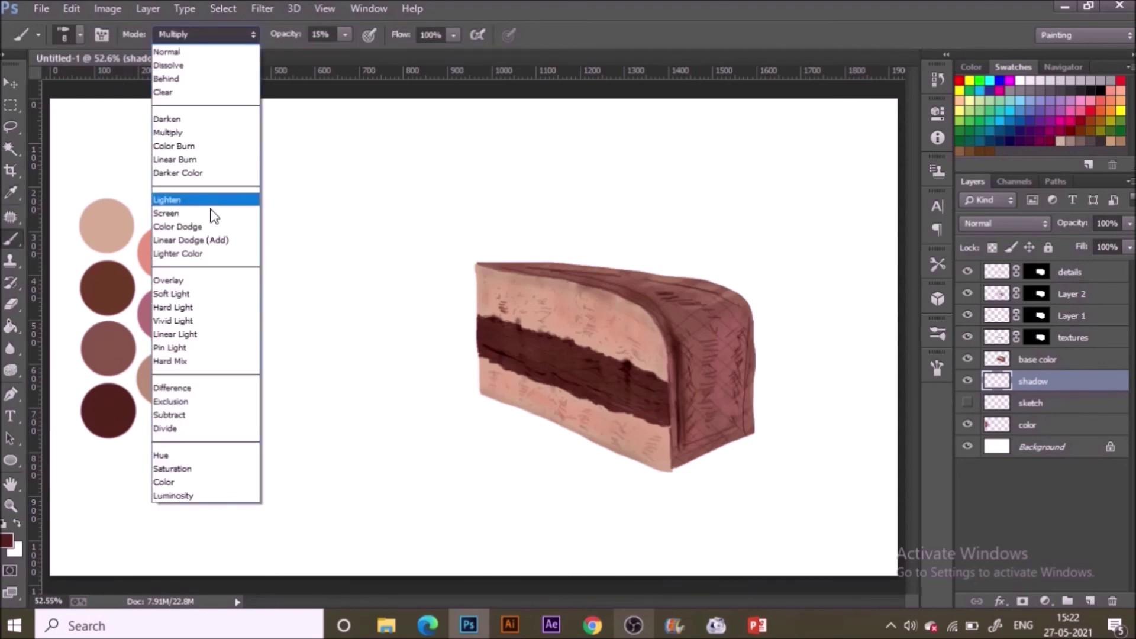
left_click(196, 294)
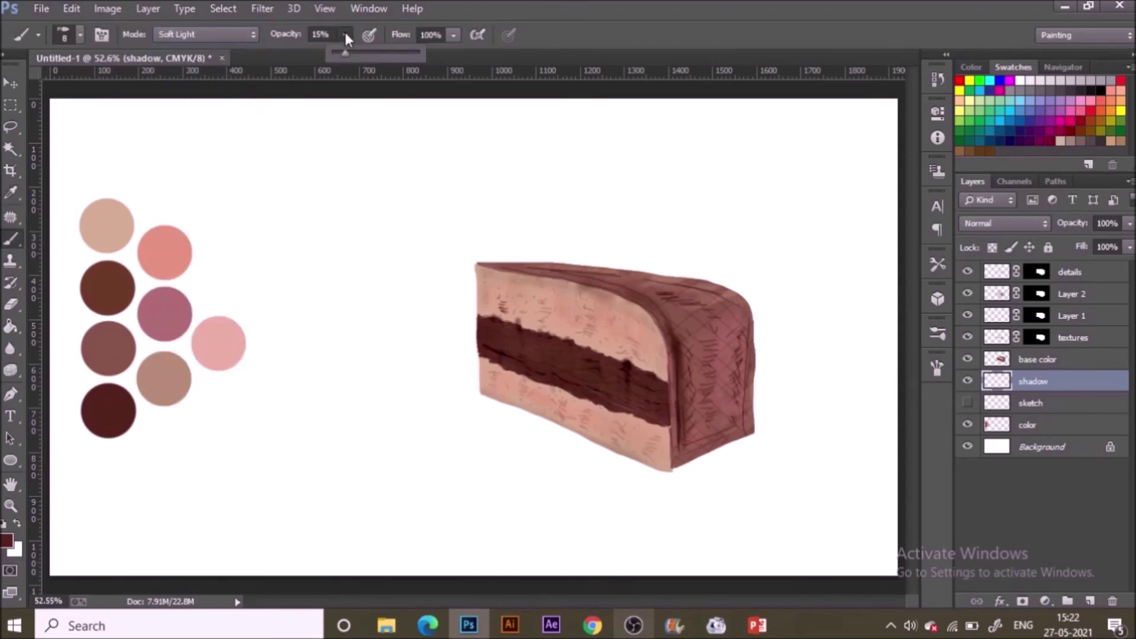
left_click(940, 366)
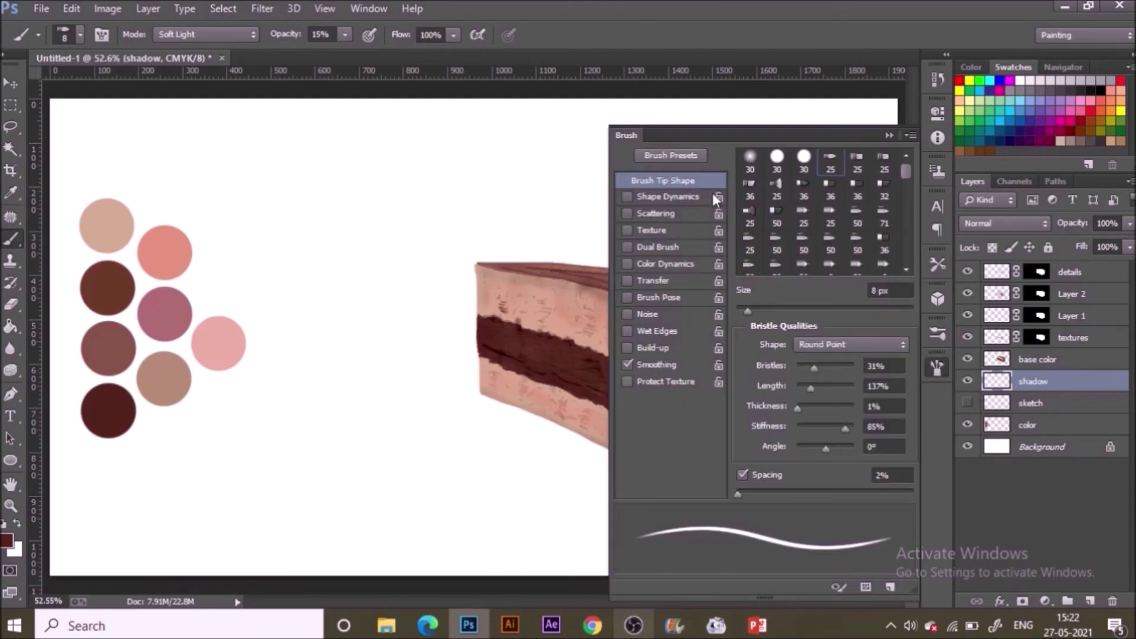
left_click(750, 159)
left_click(889, 138)
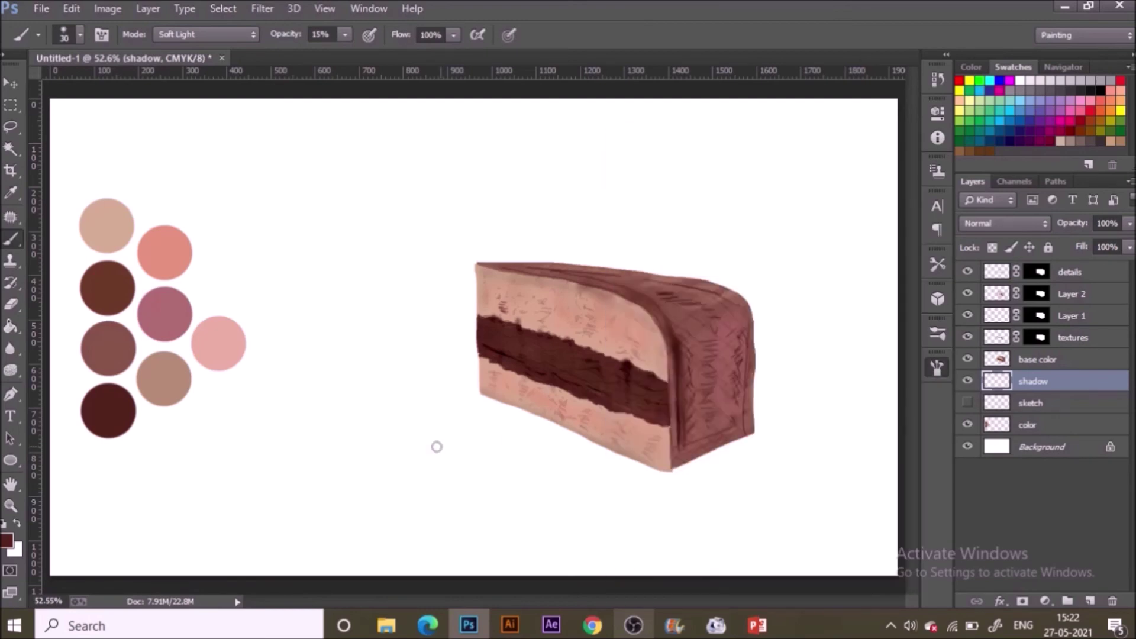
key("bracketright")
key("bracketright")
key("bracketright")
key("bracketright")
key("bracketright")
key("bracketright")
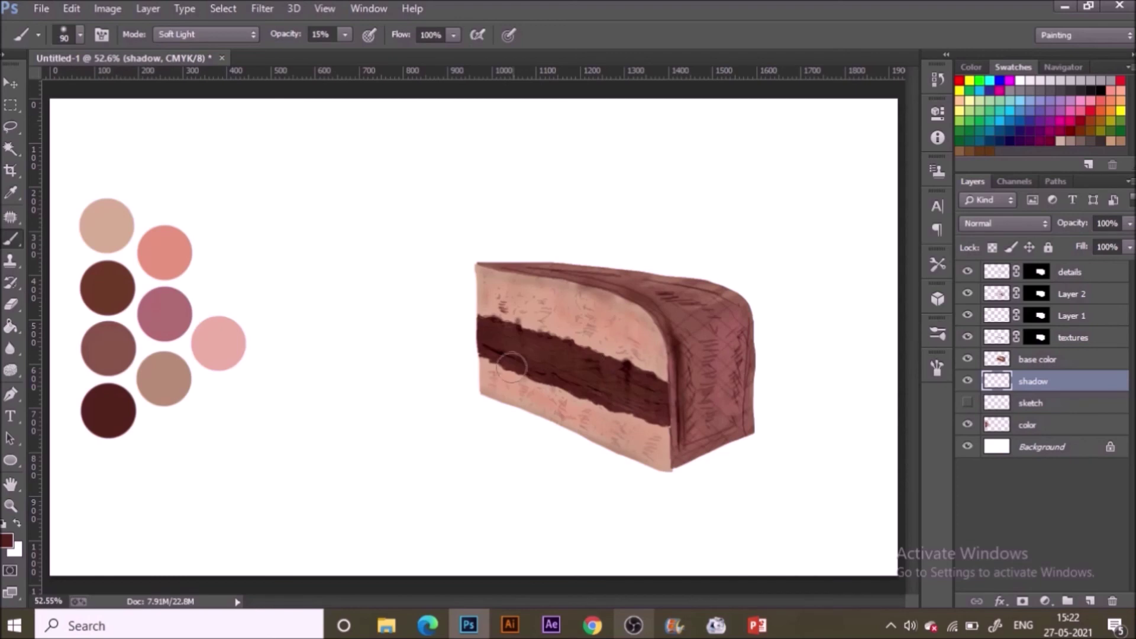
left_click(466, 395)
key("ctrl+z")
Paint a ground shadow around the base of the cake slice with a 25 px brush at 15% opacity
key("bracketleft")
key("bracketleft")
key("bracketleft")
key("bracketleft")
key("bracketleft")
key("bracketleft")
key("bracketleft")
key("bracketleft")
key("bracketleft")
mouse_move(470, 394)
left_mouse_down()
mouse_move(610, 432)
mouse_move(558, 437)
mouse_move(665, 474)
mouse_move(707, 476)
mouse_move(793, 428)
mouse_move(765, 420)
left_mouse_up()
mouse_move(474, 373)
left_mouse_down()
mouse_move(497, 397)
mouse_move(473, 407)
mouse_move(488, 402)
mouse_move(462, 395)
mouse_move(493, 398)
mouse_move(479, 386)
mouse_move(476, 404)
mouse_move(571, 425)
mouse_move(671, 471)
mouse_move(744, 448)
mouse_move(743, 428)
mouse_move(765, 424)
mouse_move(740, 440)
mouse_move(546, 449)
mouse_move(512, 423)
mouse_move(519, 437)
mouse_move(602, 465)
mouse_move(684, 475)
mouse_move(683, 484)
mouse_move(717, 470)
mouse_move(773, 475)
mouse_move(712, 453)
mouse_move(760, 441)
left_mouse_up()
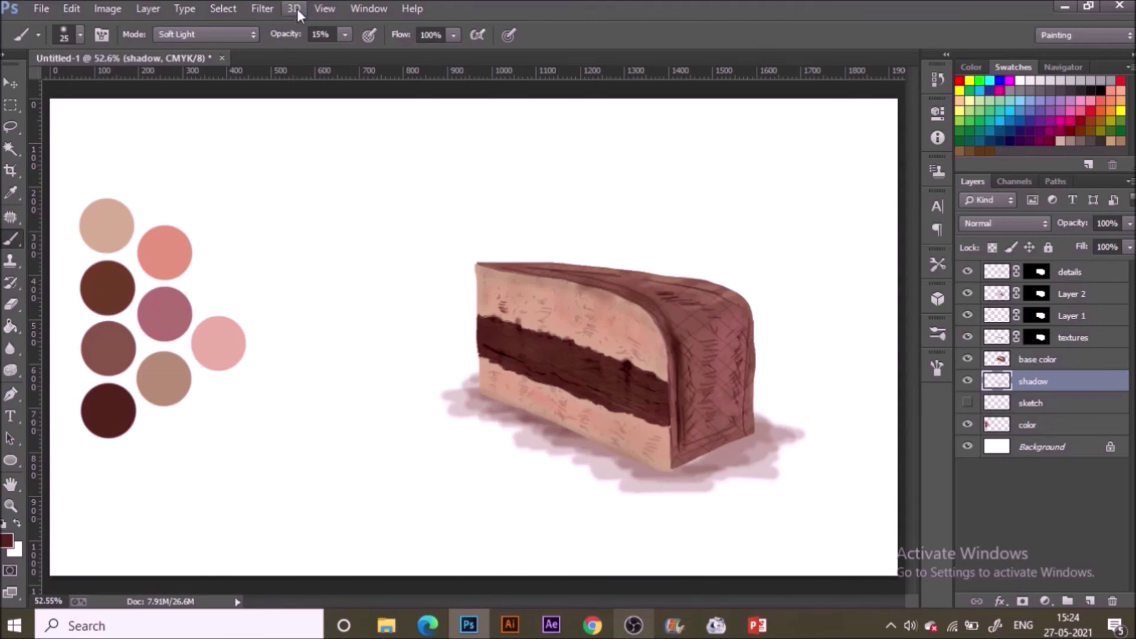
Soften the shadow layer with a Gaussian Blur of 4.5 pixels radius
left_click(267, 12)
mouse_move(473, 188)
left_click(540, 313)
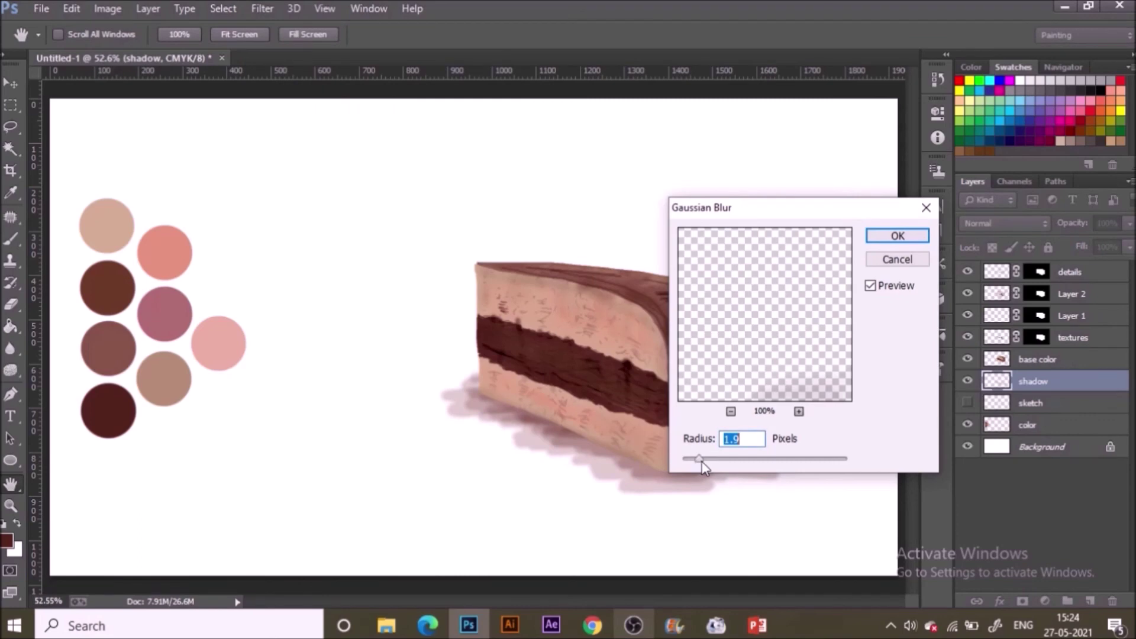
left_click_drag(712, 460, 731, 460)
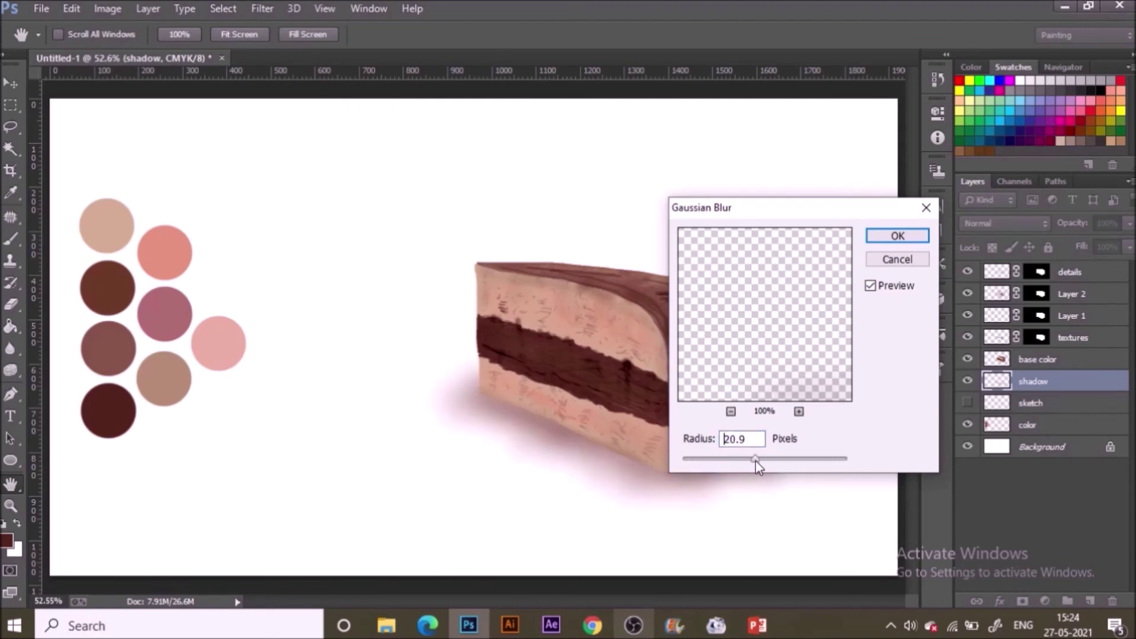
mouse_move(717, 459)
left_mouse_down()
mouse_move(673, 461)
mouse_move(722, 459)
left_mouse_up()
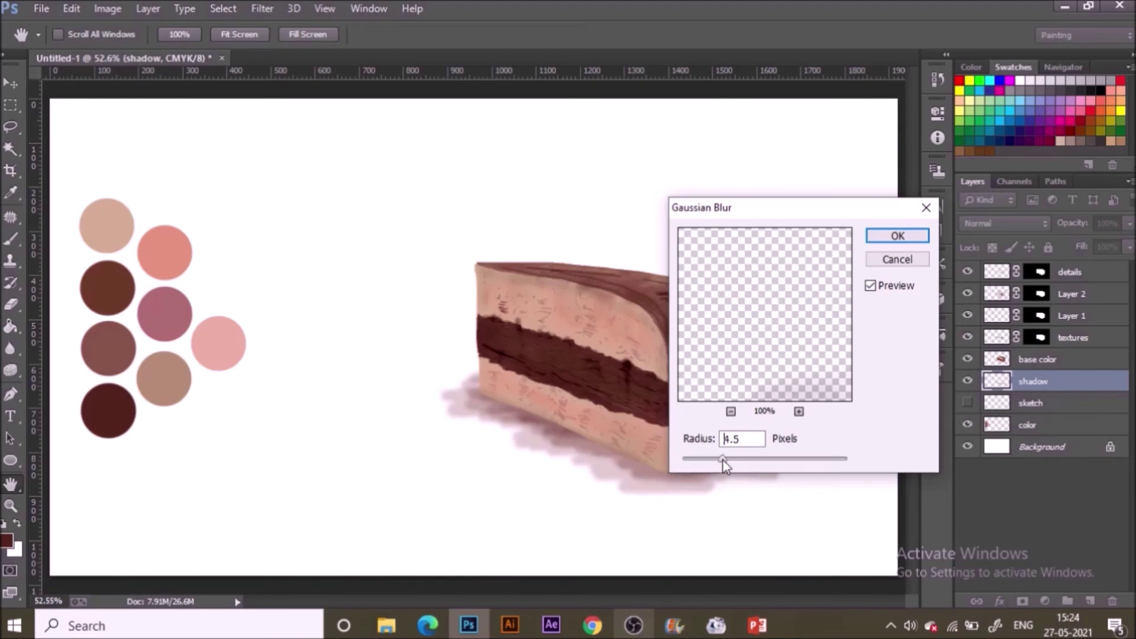
left_click(897, 236)
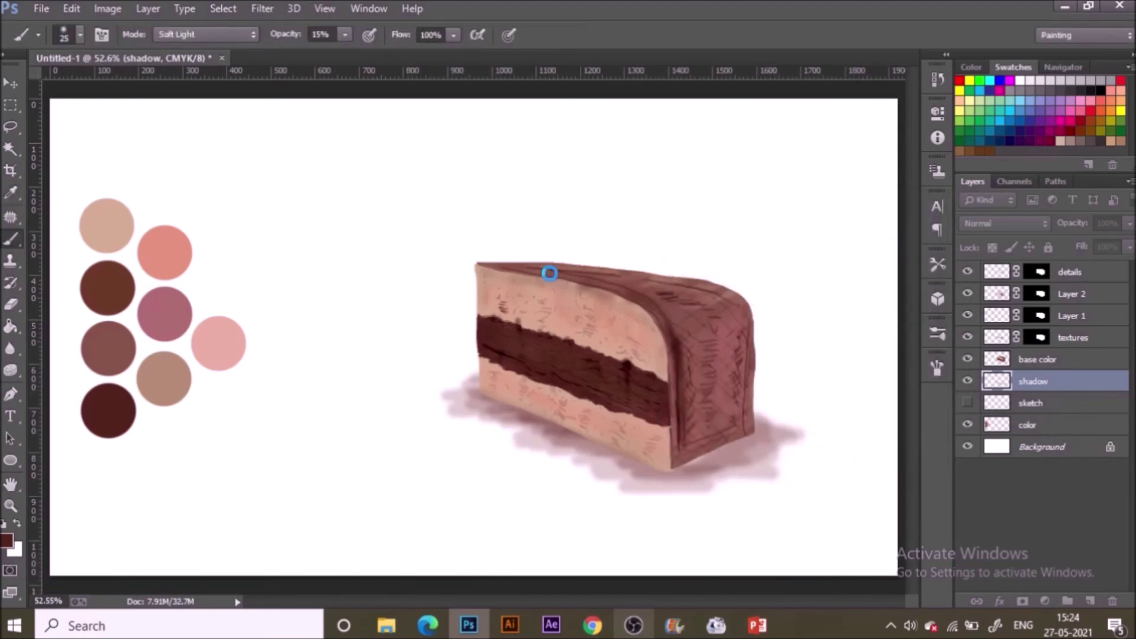